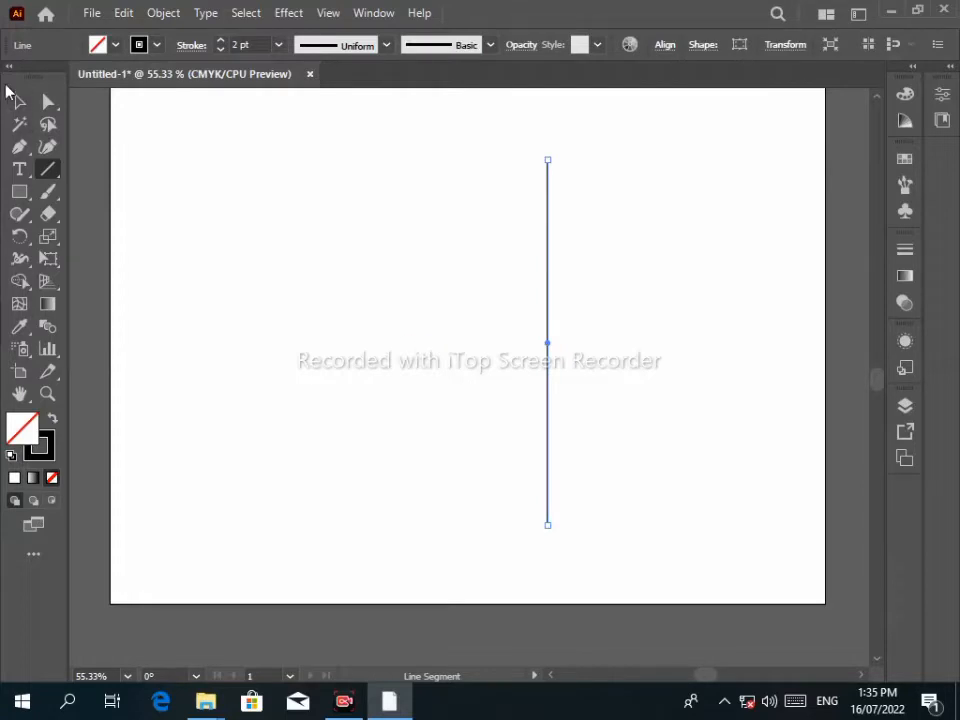
Duplicate the vertical line to its left and lay a new horizontal line about 493 pt long across the tops of both lines
left_click(18, 100)
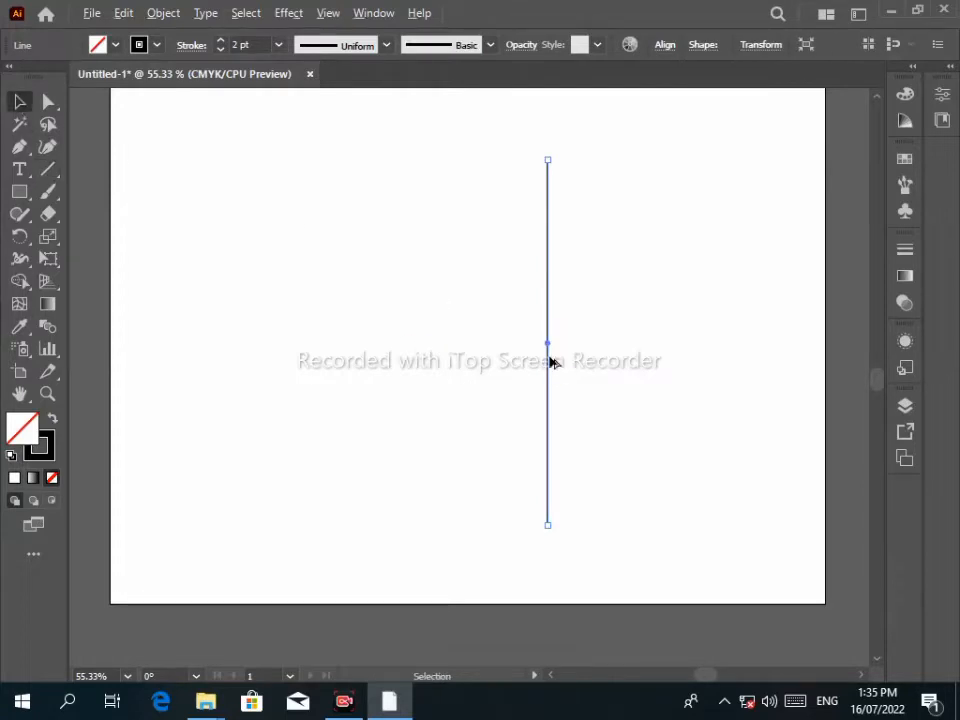
left_click_drag(551, 360, 458, 356)
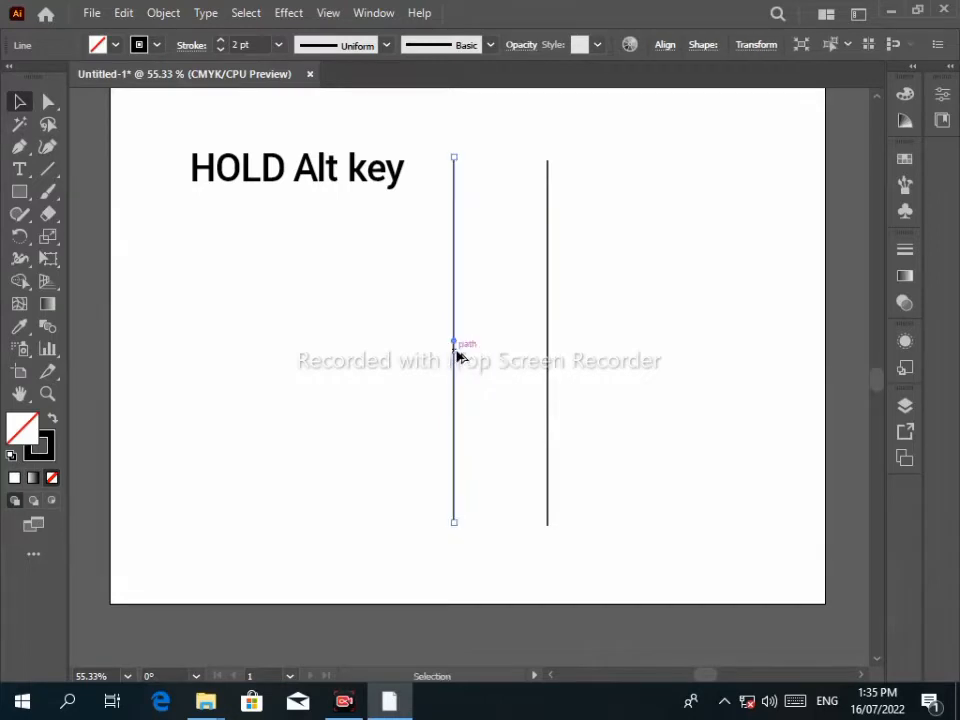
left_click(58, 169)
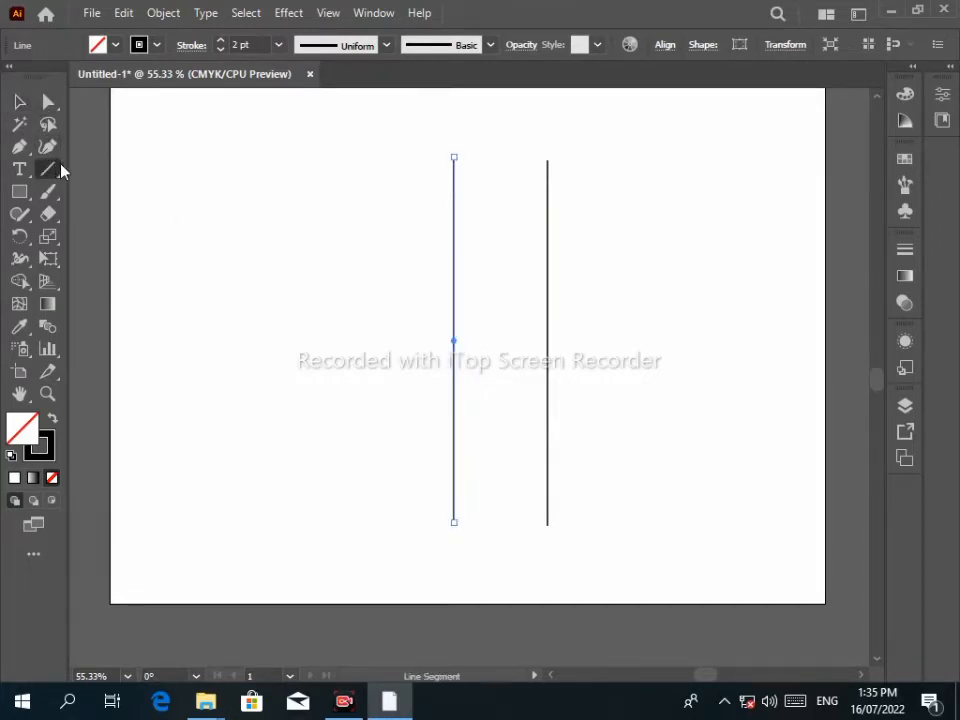
left_click_drag(123, 124, 463, 125)
left_click(19, 101)
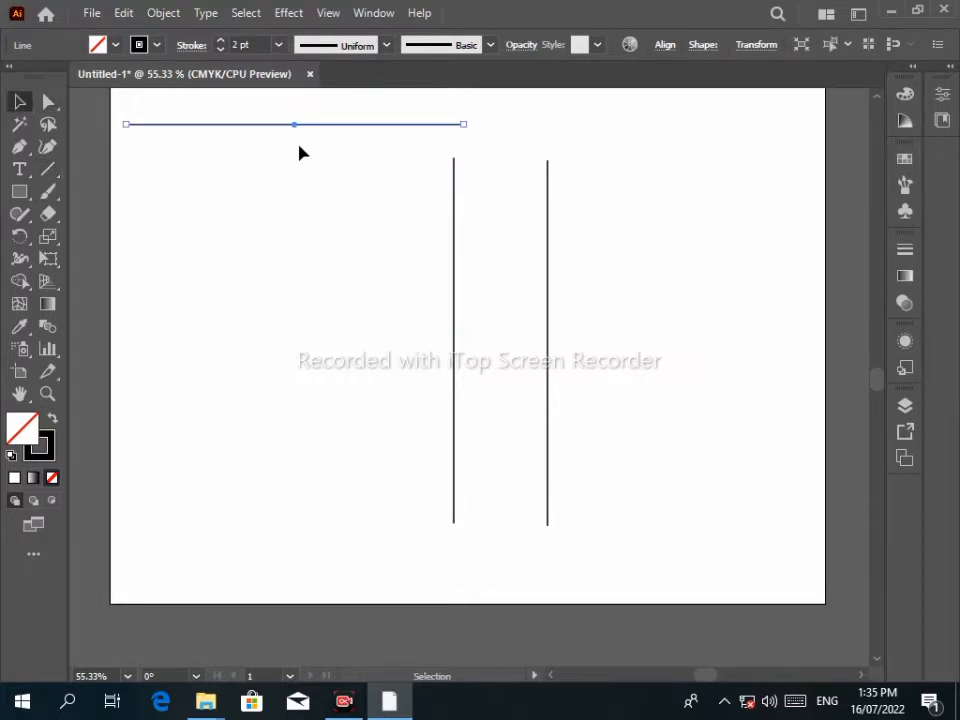
left_click_drag(305, 133, 522, 179)
Set the horizontal line's rotation to 350°
left_click(752, 45)
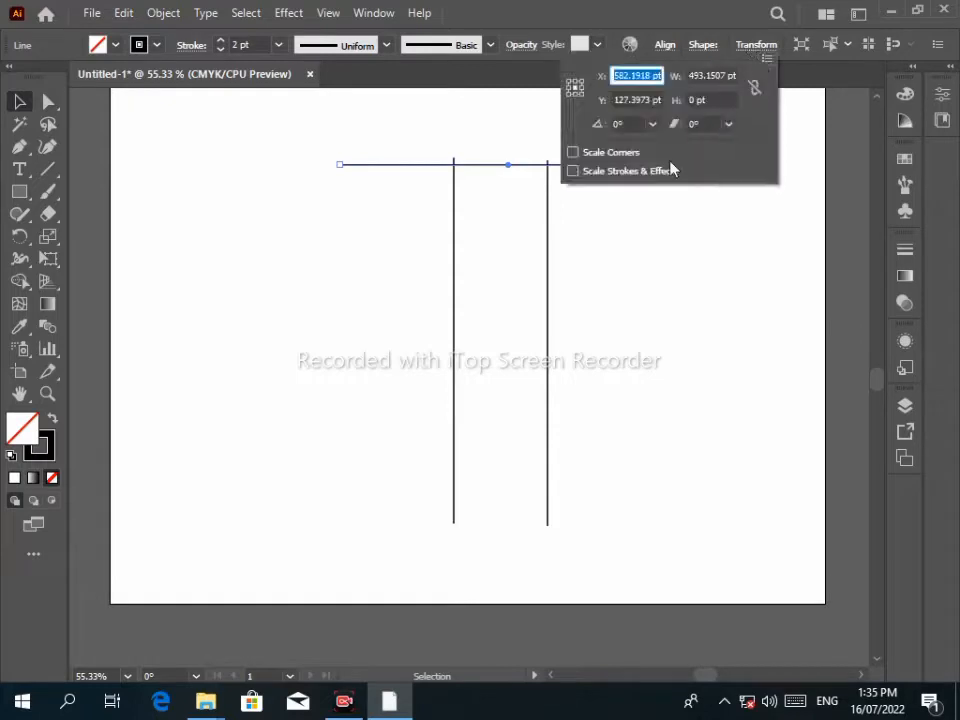
left_click(621, 123)
scroll(627, 124, "up", 3)
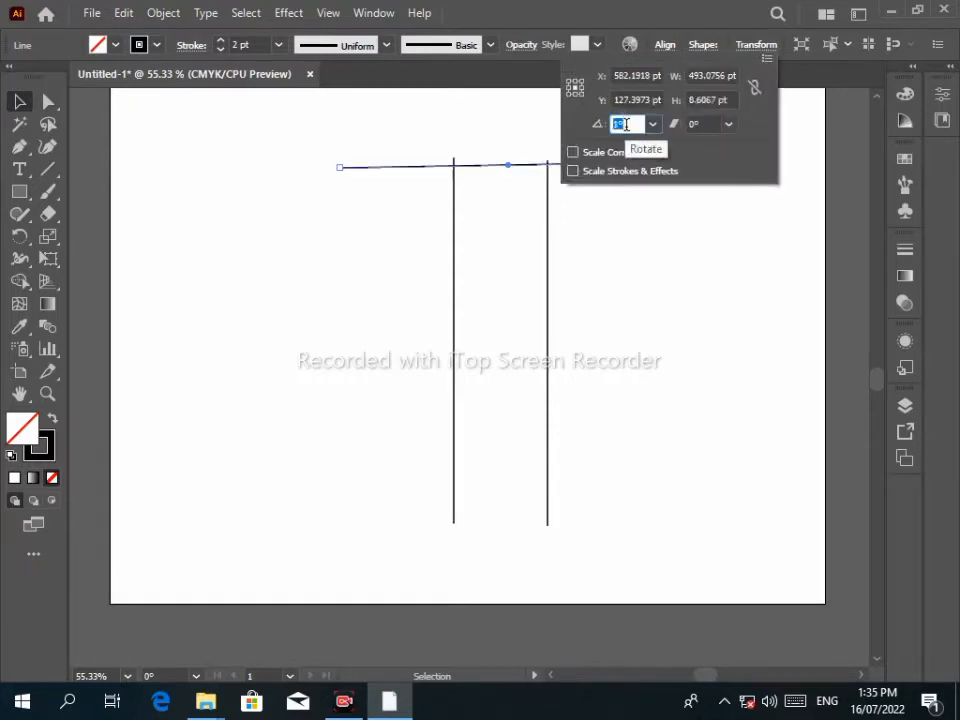
scroll(627, 124, "down", 2)
scroll(627, 124, "down", 10)
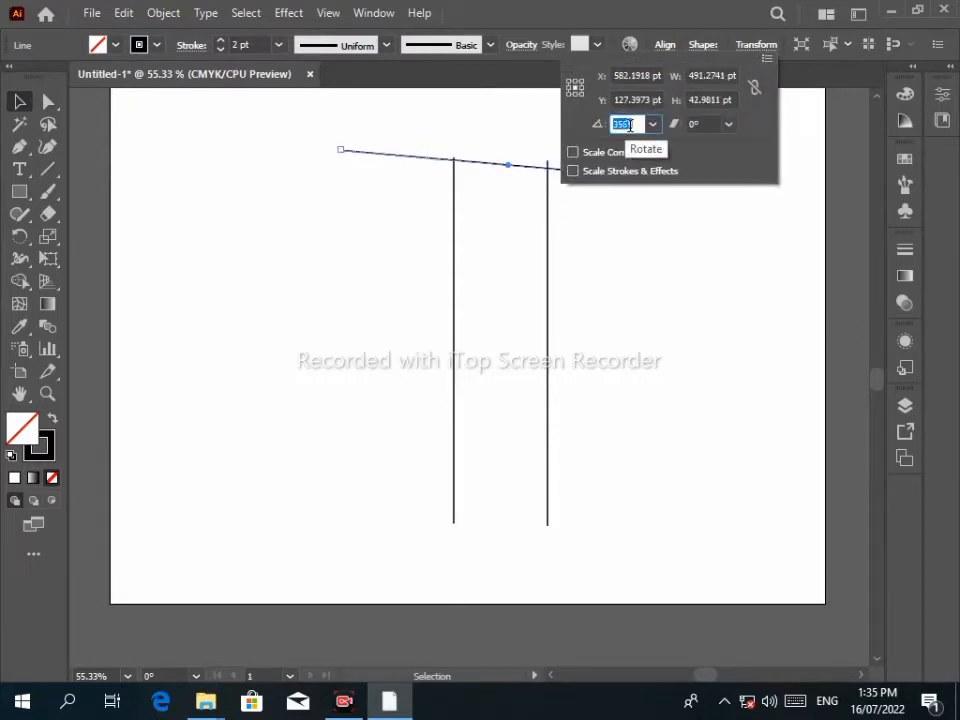
scroll(632, 124, "down", 1)
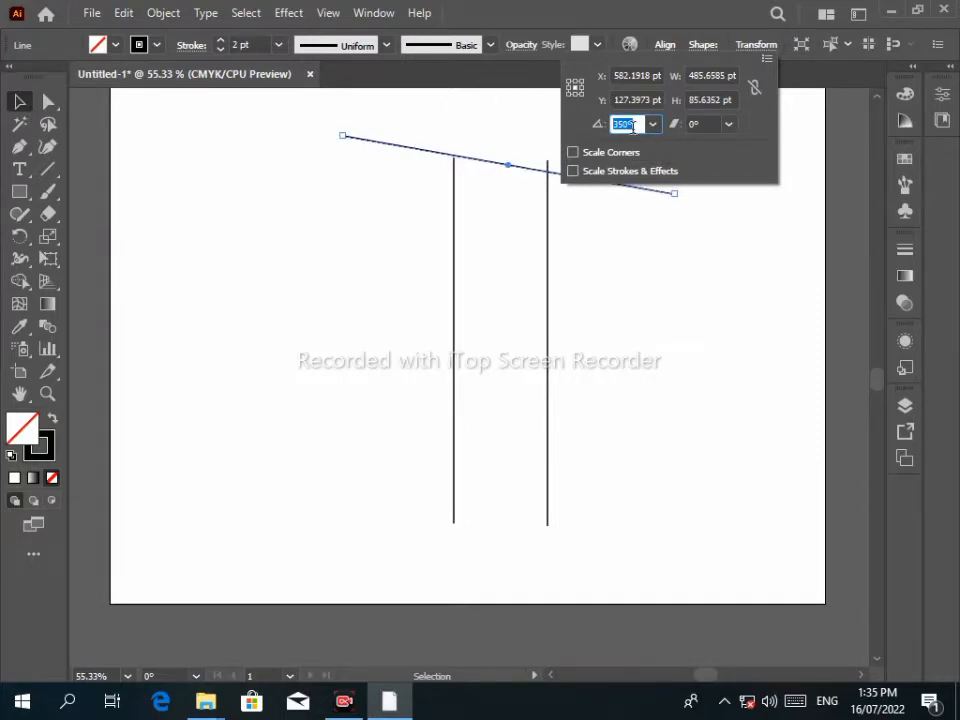
scroll(632, 124, "up", 1)
scroll(632, 124, "down", 1)
left_click(20, 101)
Nudge the slanted line down and right so it meets the upper end of the left vertical line
key("Down")
key("Down")
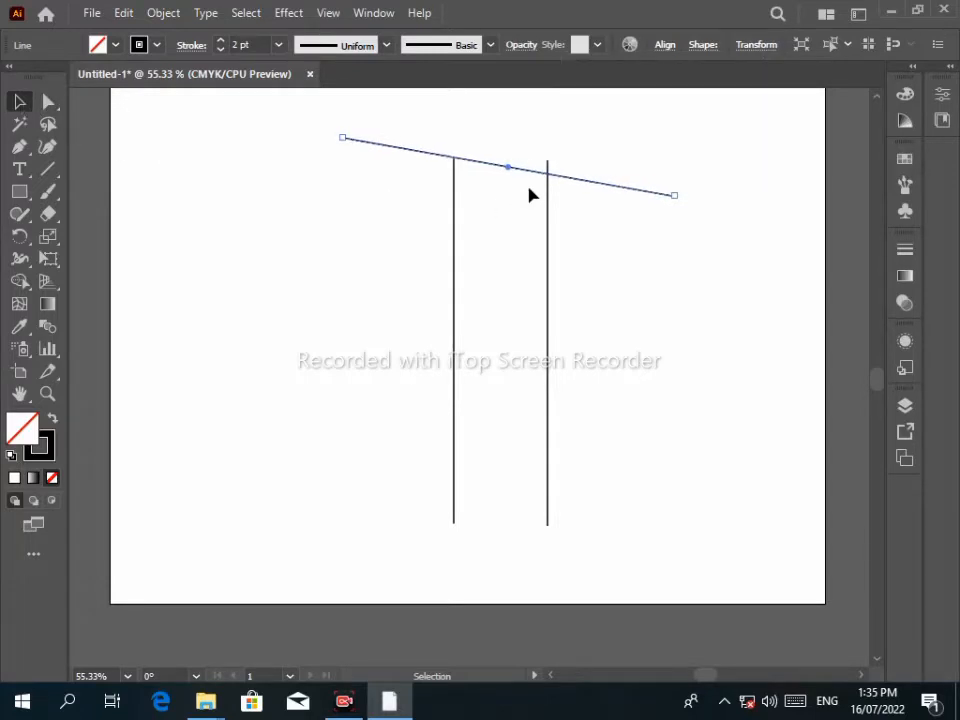
key("Right")
key("Right")
key("Right")
key("Right")
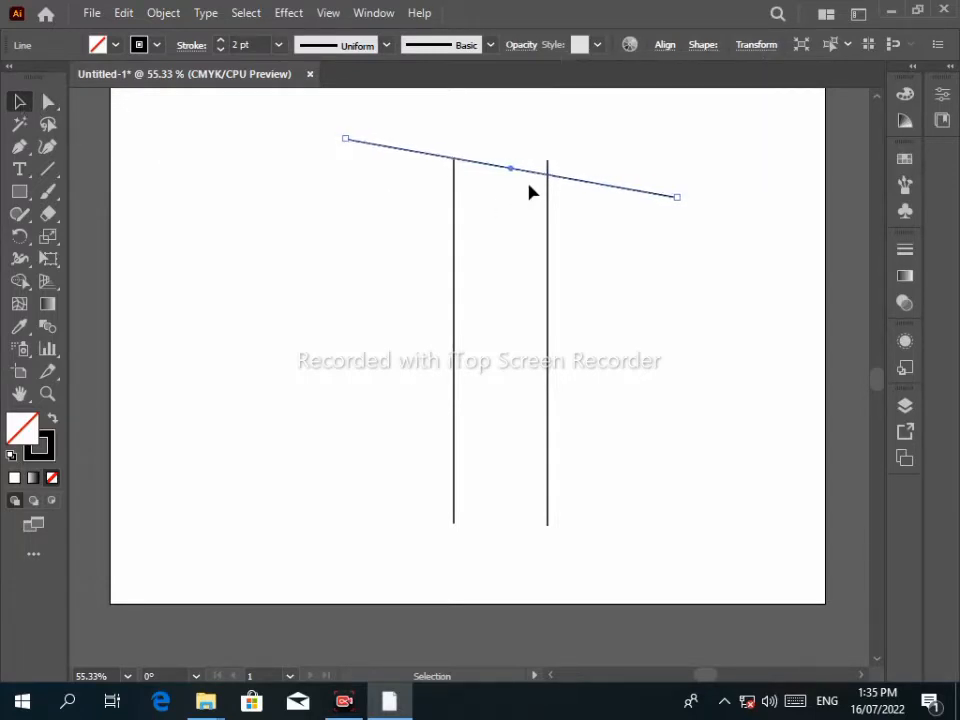
key("Down")
key("Down")
key("Right")
key("Right")
key("Down")
key("Right")
key("Right")
Copy the slanted line slightly below itself and repeat the duplication 17 times down past the ends of the vertical lines
left_click_drag(516, 176, 512, 195)
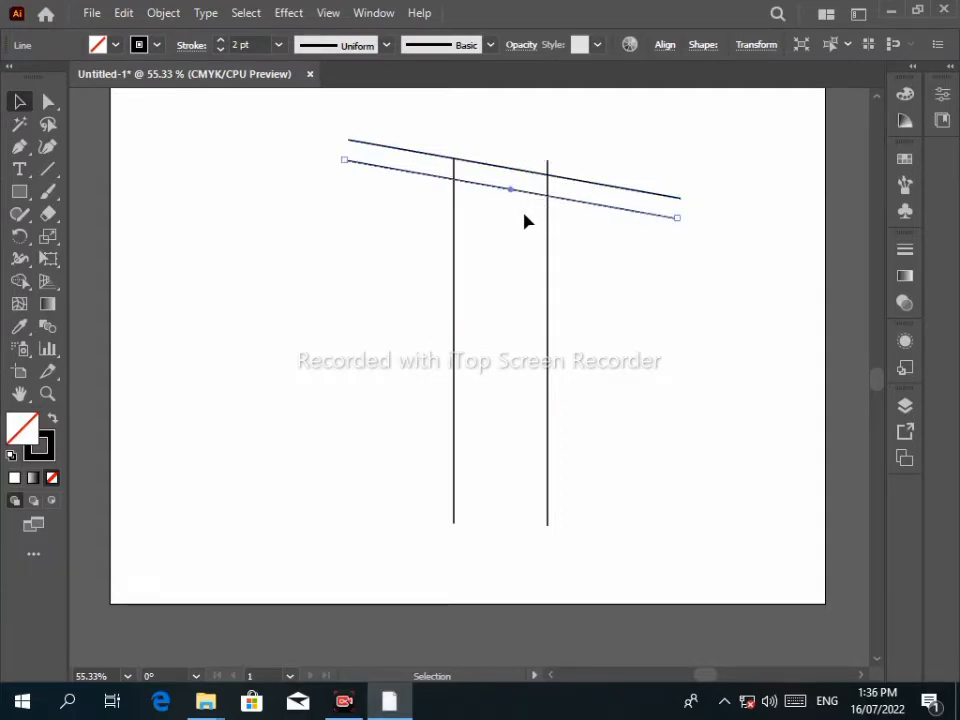
key("ctrl+d")
key("ctrl+d")
key("ctrl+d")
key("ctrl+d")
key("ctrl+d")
key("ctrl+d")
key("ctrl+d")
key("ctrl+d")
key("ctrl+d")
key("ctrl+d")
key("ctrl+d")
key("ctrl+d")
key("ctrl+d")
key("ctrl+d")
key("ctrl+d")
key("ctrl+d")
key("ctrl+d")
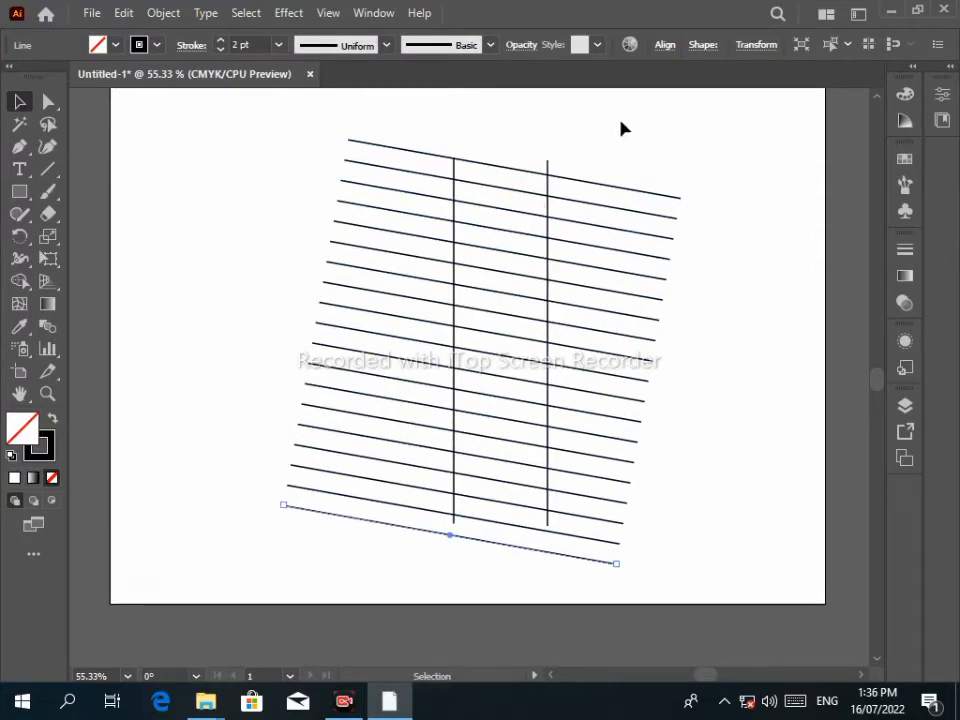
Select all the lines and trim off the slanted segments outside the two vertical lines with the Shape Builder tool
left_click(19, 284)
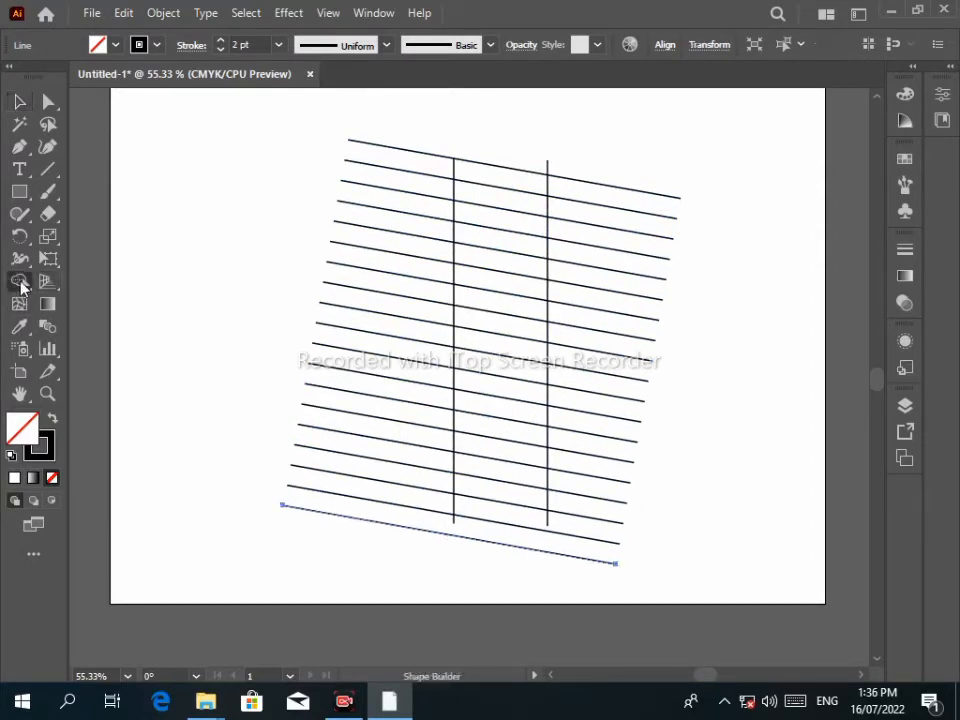
left_click_drag(21, 283, 86, 285)
left_click(19, 101)
left_click_drag(257, 103, 676, 594)
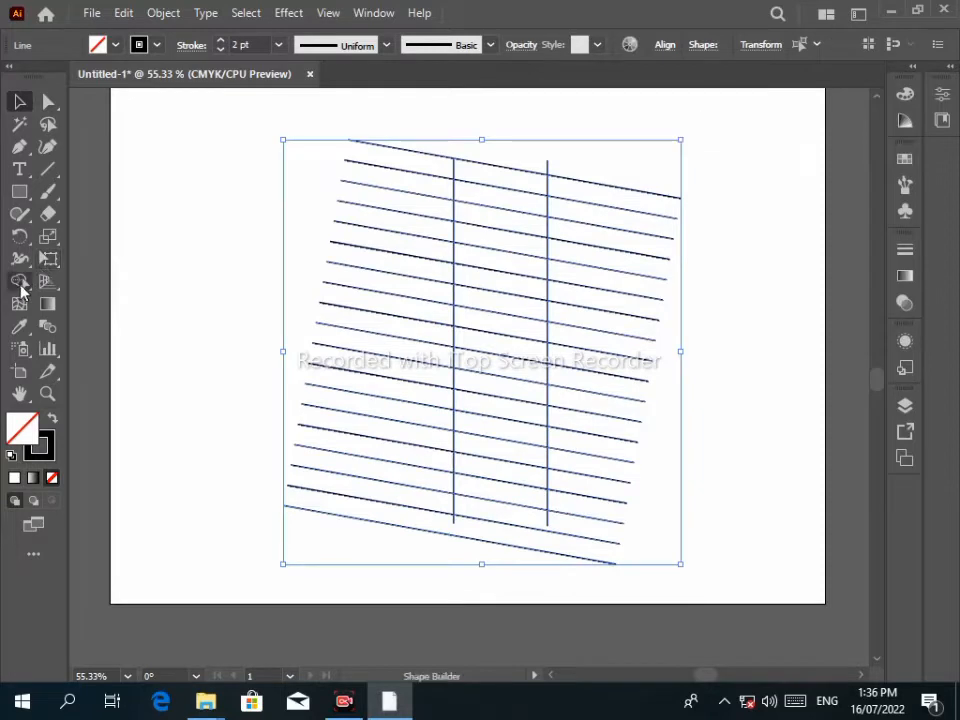
left_click_drag(21, 284, 88, 292)
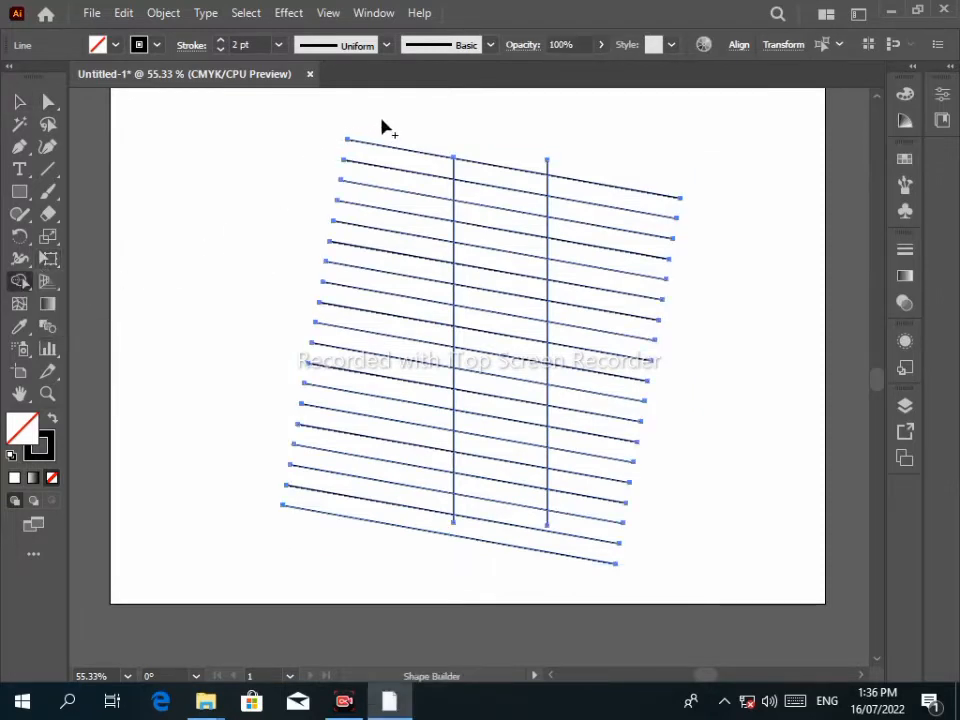
left_click_drag(383, 120, 391, 256)
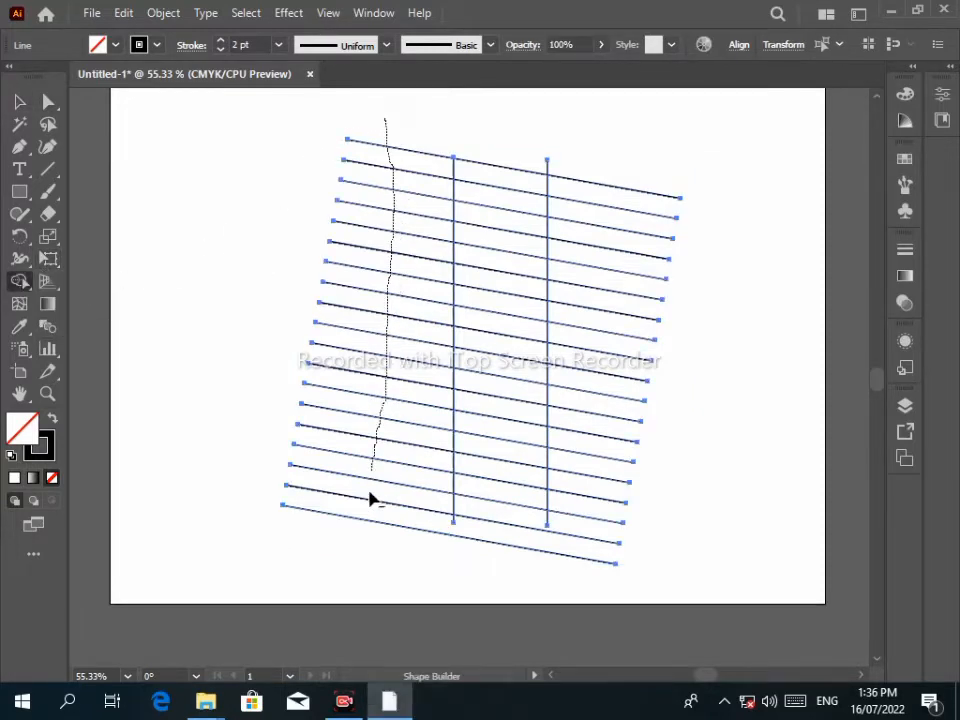
left_click_drag(371, 533, 372, 535)
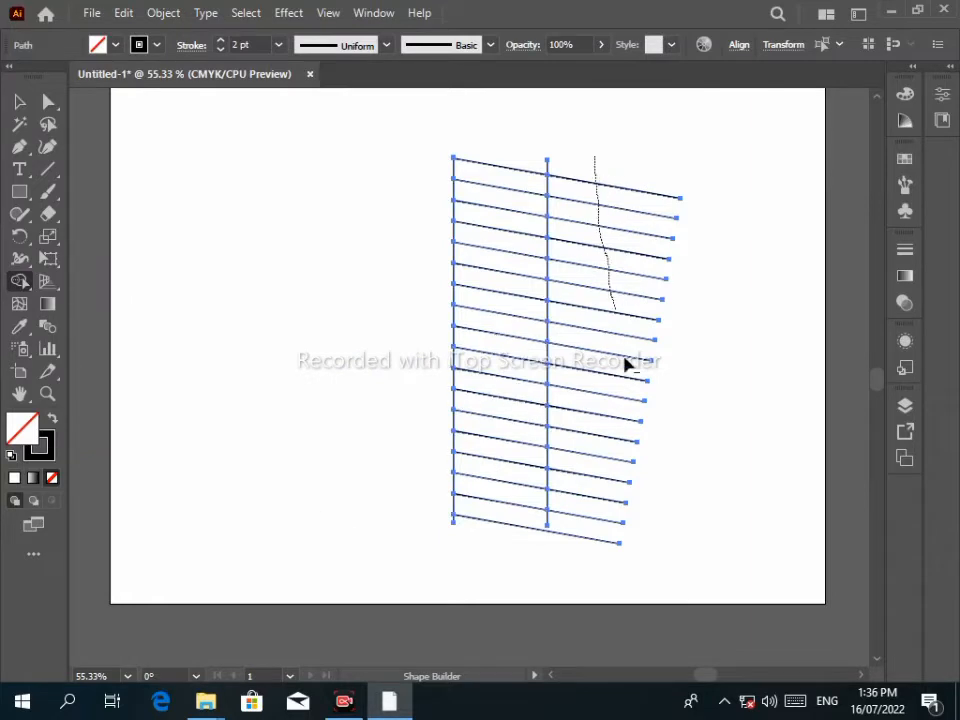
mouse_move(625, 365)
left_mouse_down()
mouse_move(598, 568)
mouse_move(589, 572)
left_mouse_up()
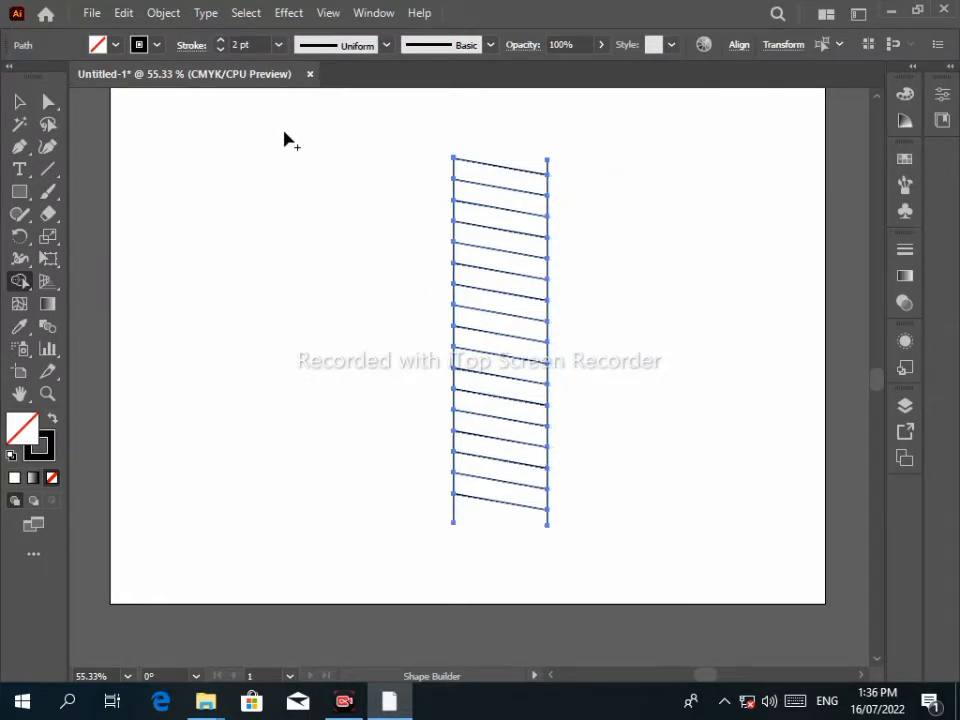
Move the trimmed ladder shape toward the right side of the artboard
left_click(19, 101)
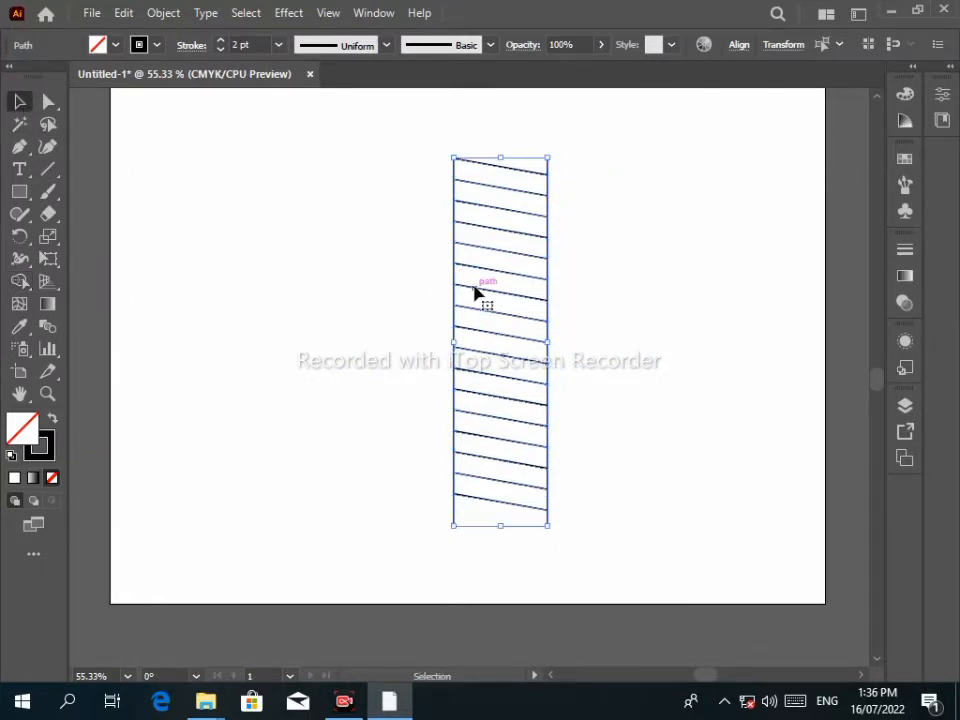
left_click_drag(450, 294, 572, 299)
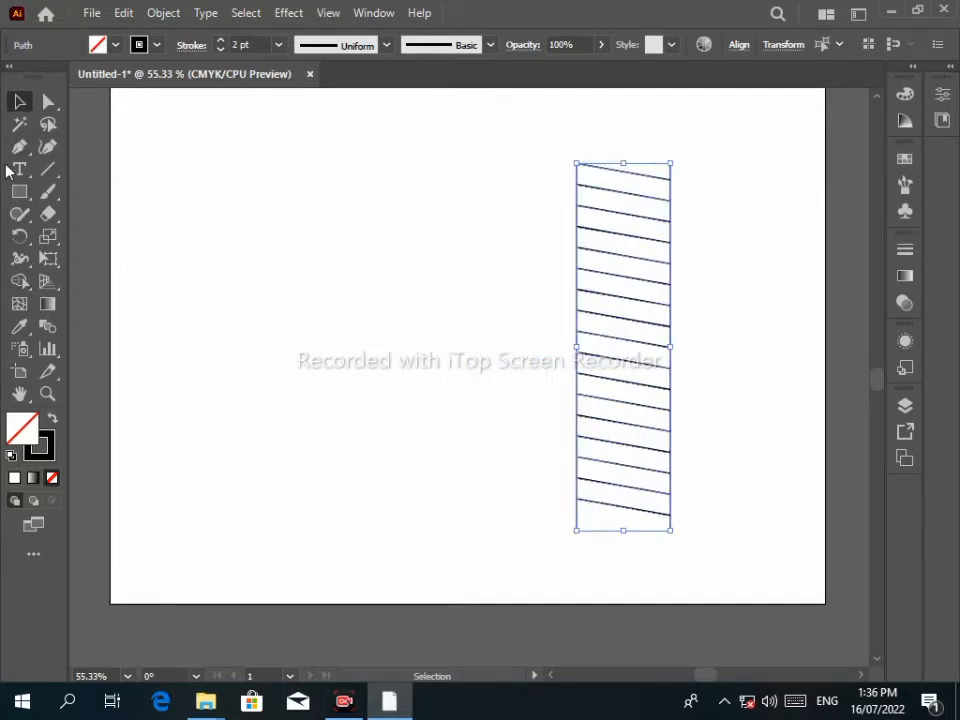
left_click_drag(47, 169, 105, 166)
left_click_drag(279, 154, 291, 521)
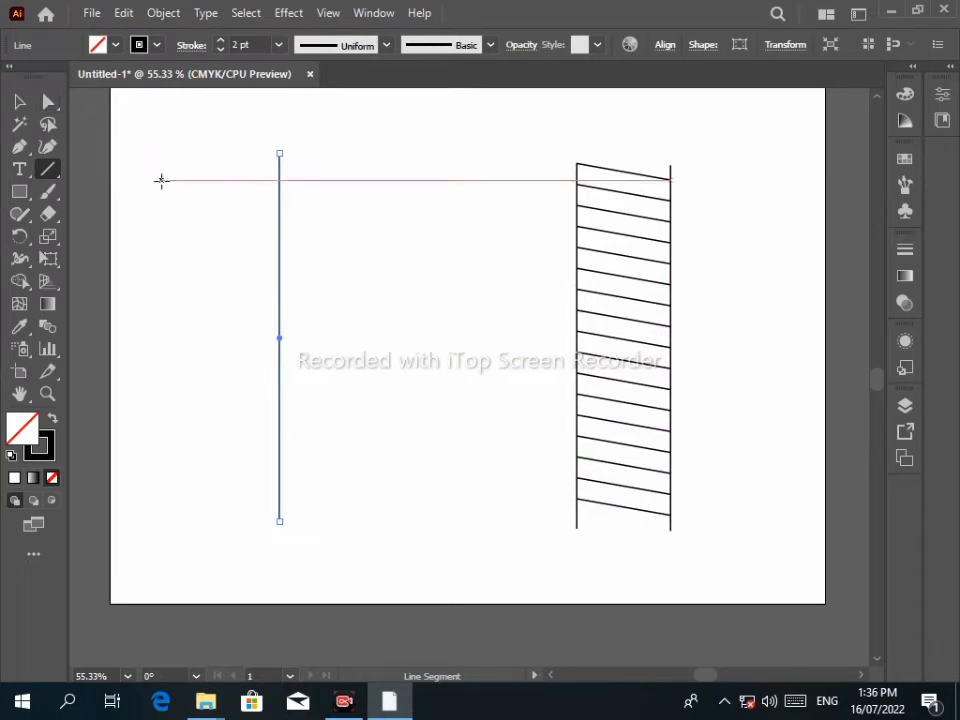
key("Delete")
Show the rulers and draw a vertical line left of the ladder shape, matching its height
key("ctrl+r")
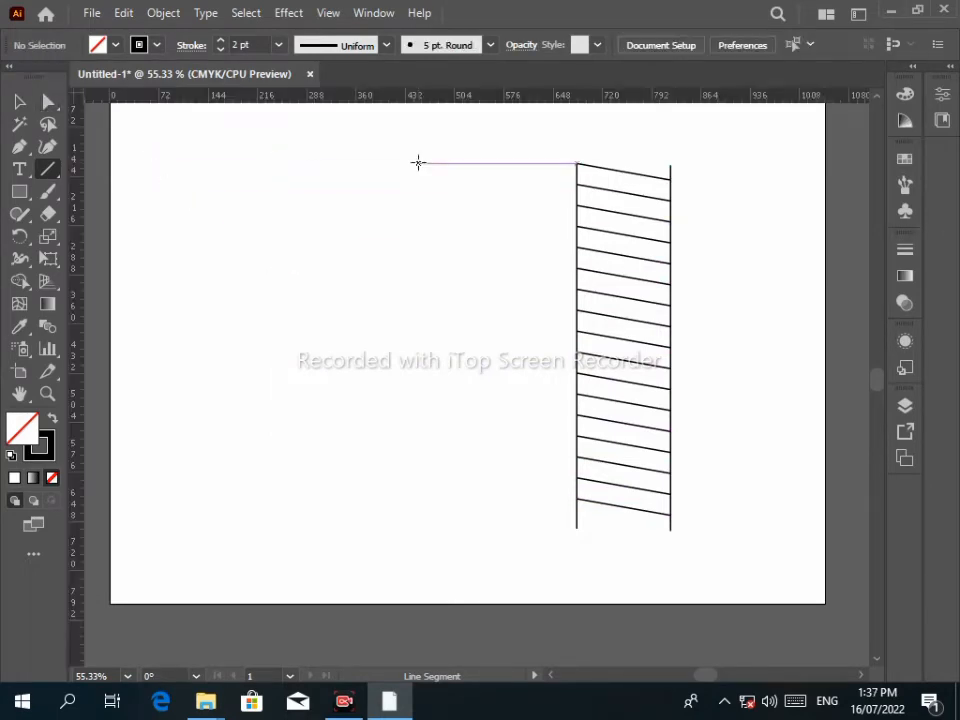
left_click_drag(418, 162, 431, 527)
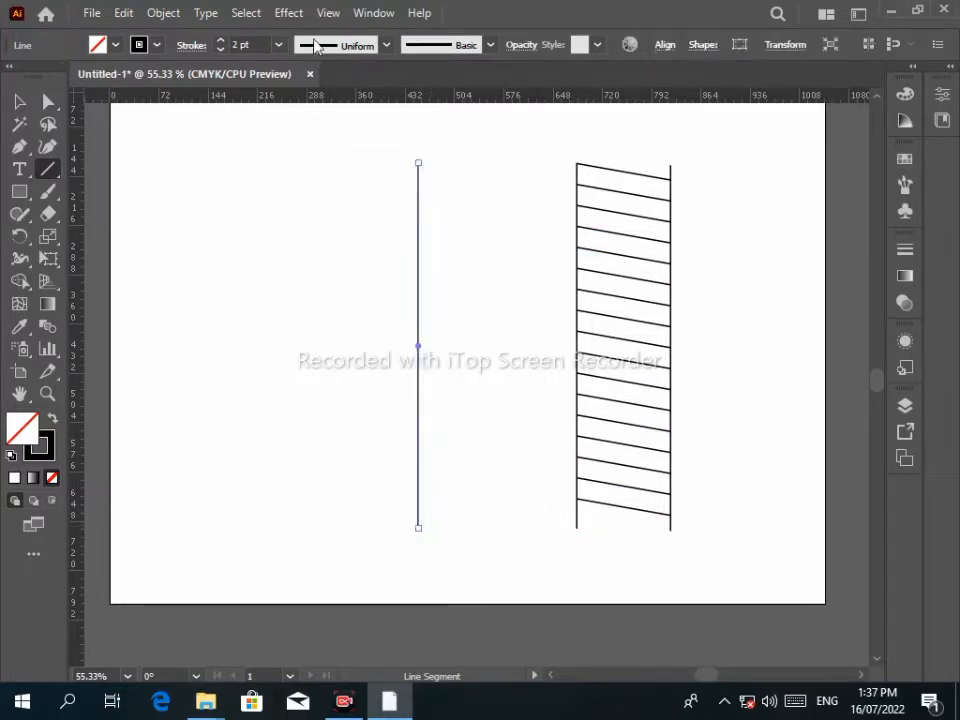
Duplicate the new vertical line to its right and lay a horizontal line about 326 pt long across both tops
left_click(19, 101)
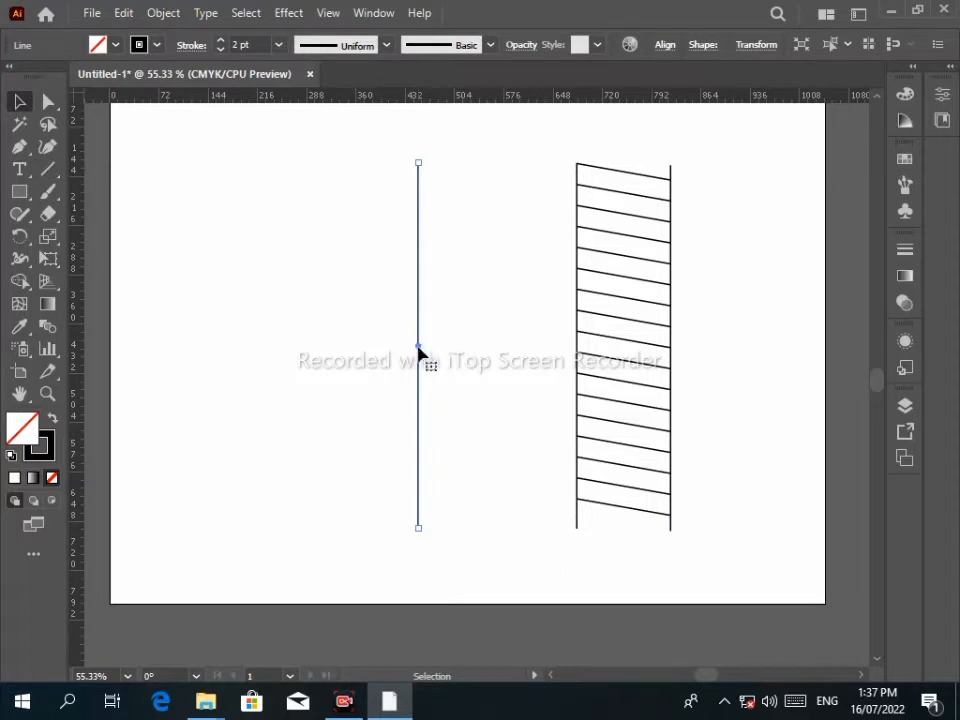
left_click_drag(421, 352, 475, 352)
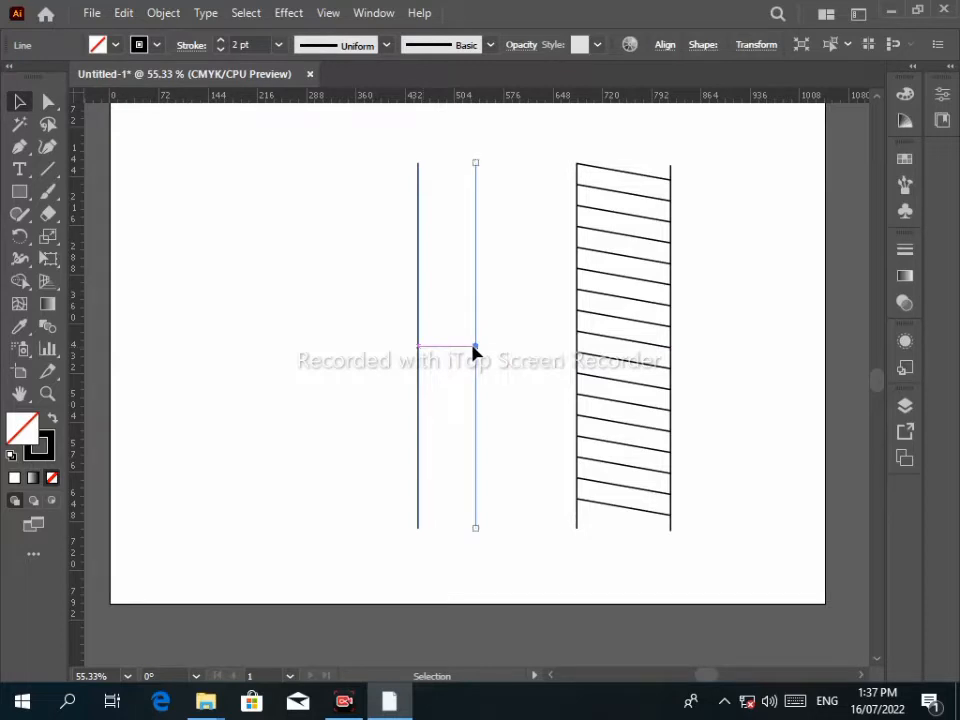
left_click(47, 168)
left_click_drag(142, 161, 366, 162)
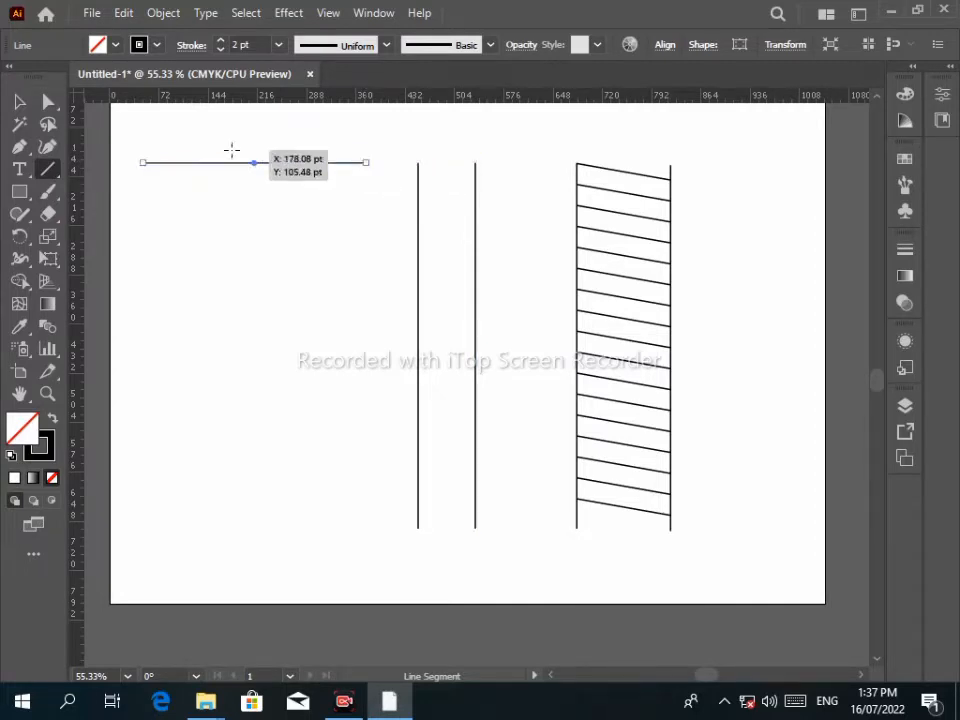
left_click(19, 101)
left_click_drag(257, 168, 431, 165)
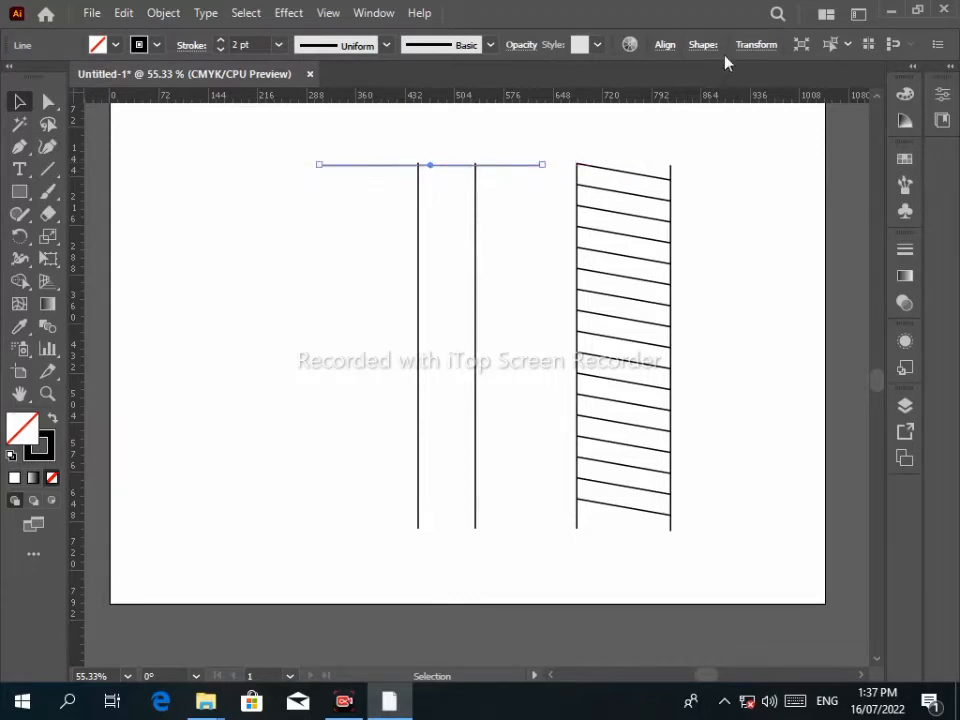
Set the new horizontal line's rotation to 15°
left_click(757, 46)
left_click(622, 123)
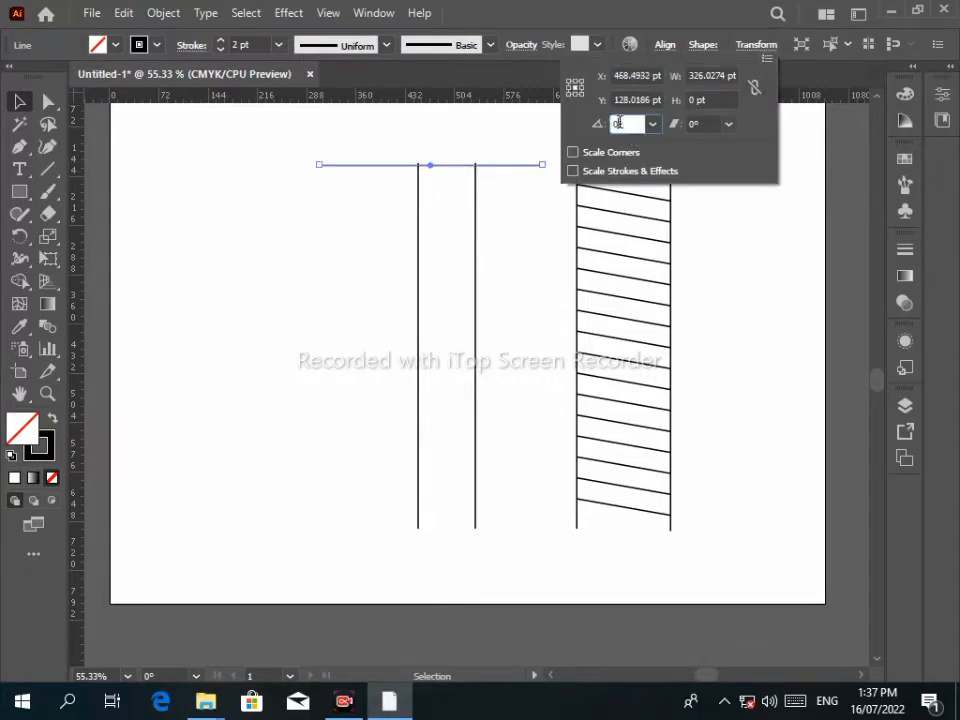
scroll(620, 124, "up", 10)
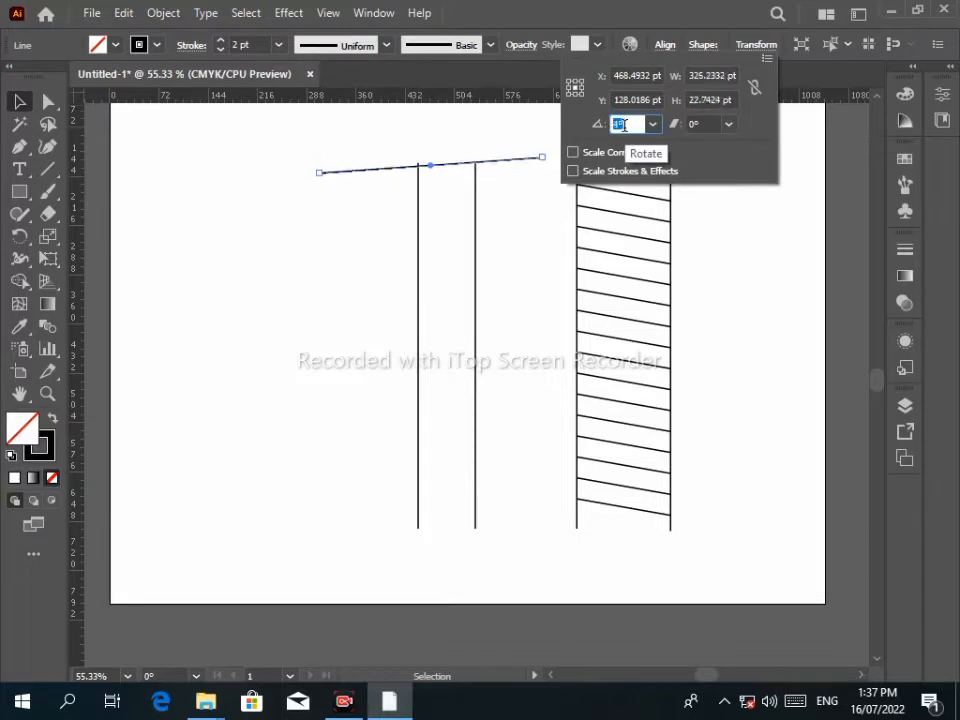
scroll(622, 124, "up", 1)
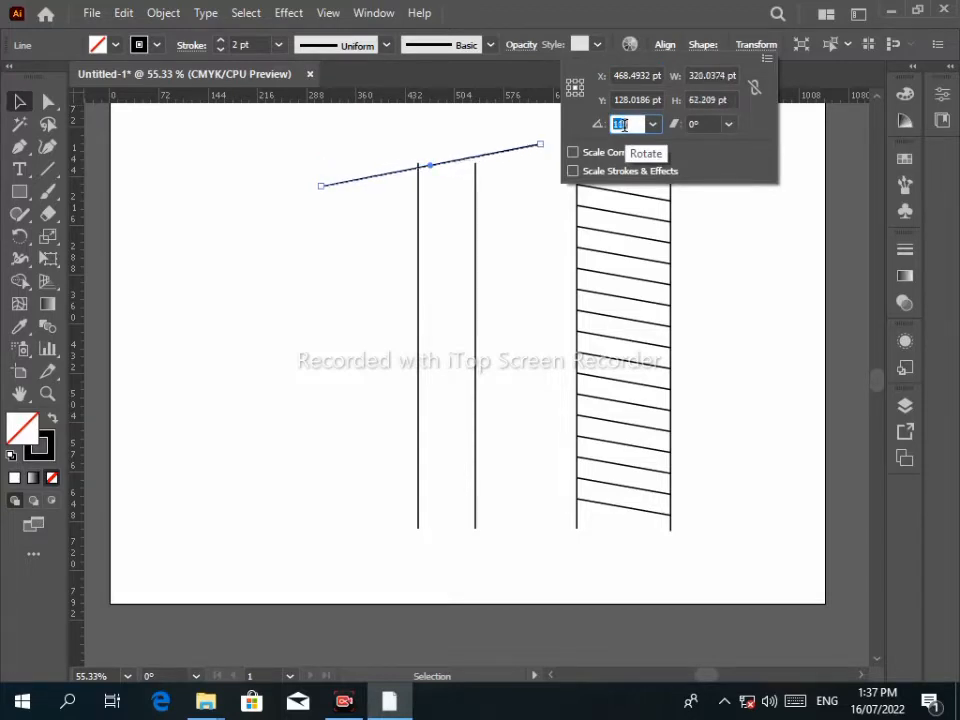
scroll(622, 124, "up", 3)
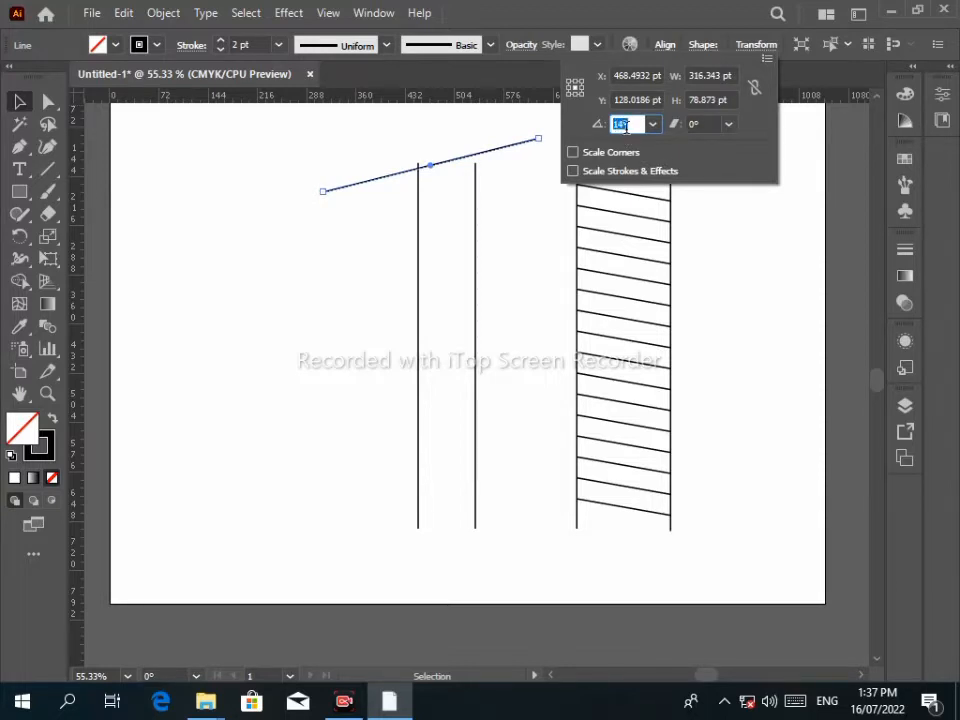
scroll(626, 124, "up", 1)
left_click(20, 101)
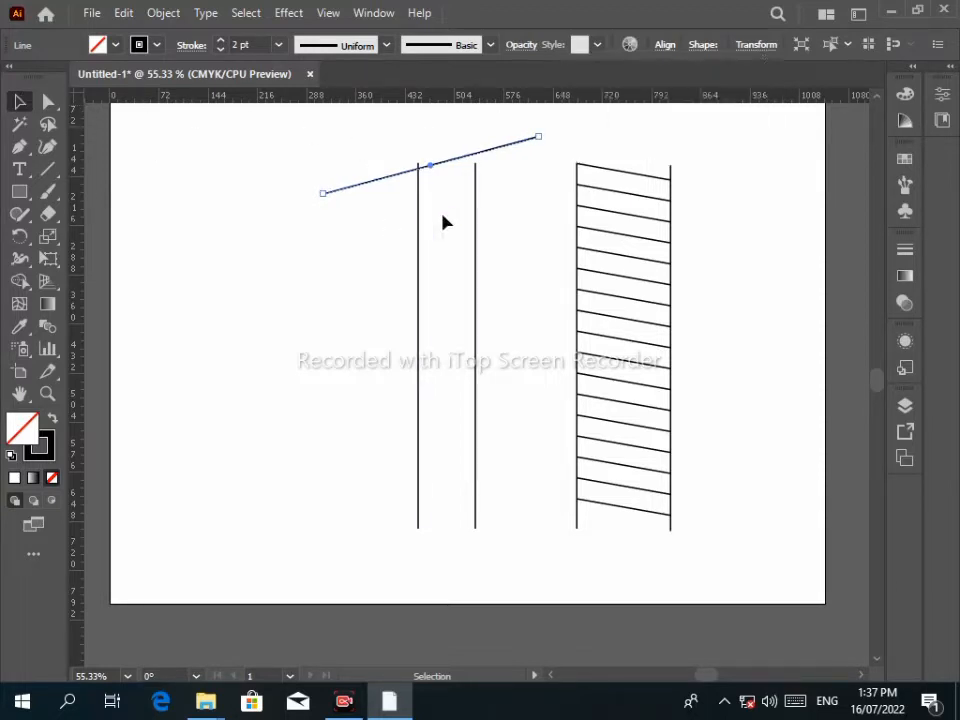
Nudge the slanted line down until it meets the upper end of the right vertical line of the new pair
key("Down")
key("Down")
key("Down")
key("Down")
key("Down")
key("Down")
key("Down")
key("Down")
key("Down")
key("Down")
key("Down")
key("Down")
key("Down")
key("Down")
key("Down")
key("Down")
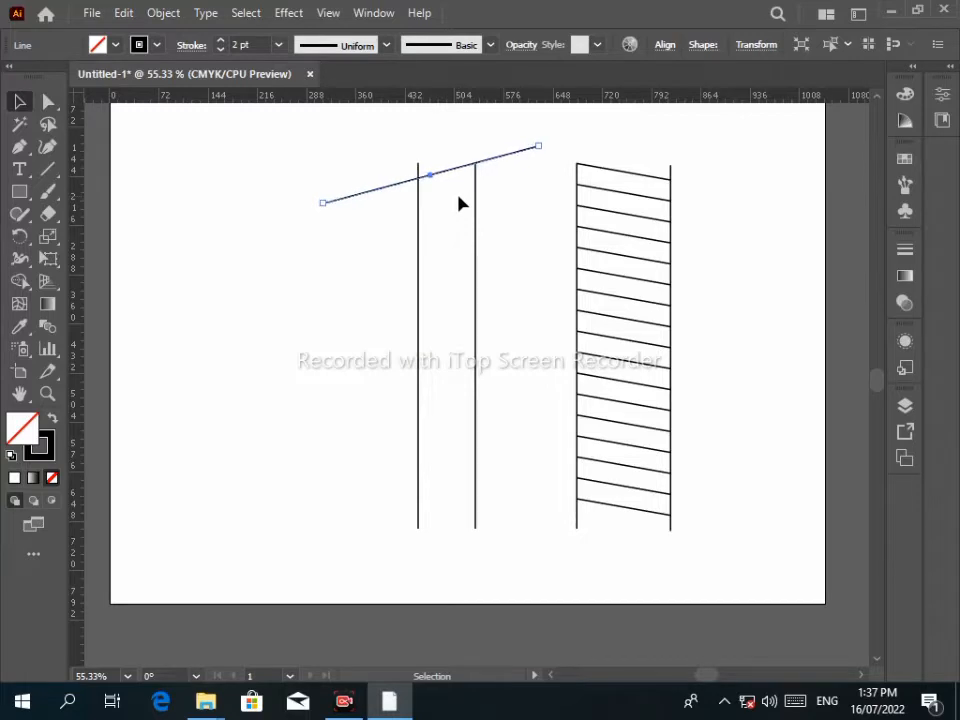
Copy the slanted line just below itself and repeat the duplication until the copies pass the lower ends of the new vertical pair
left_click_drag(430, 183, 432, 196)
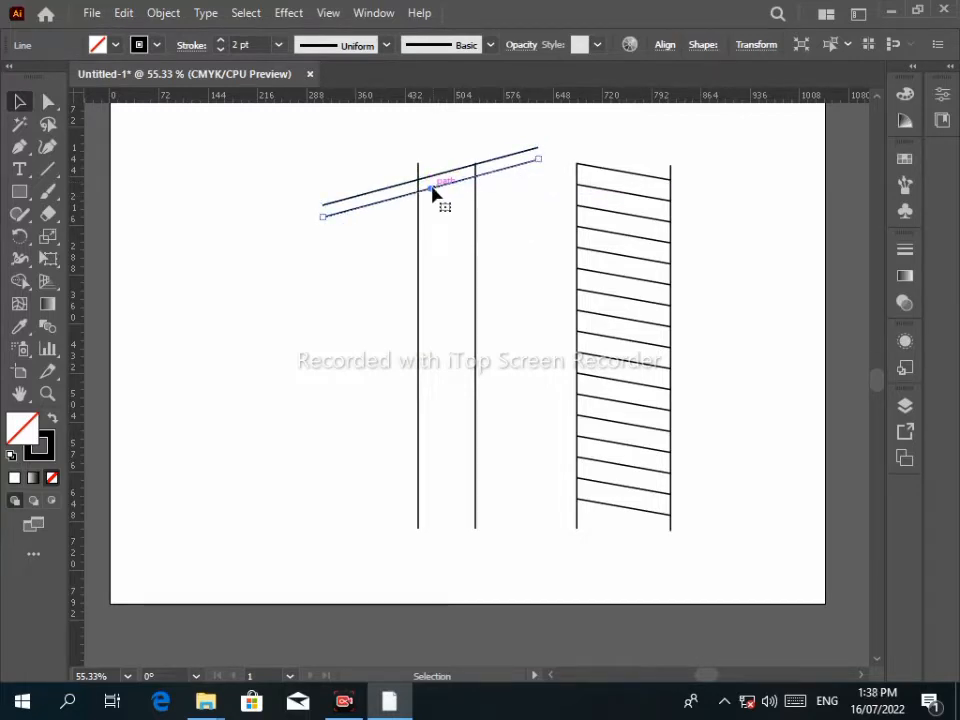
key("ctrl+d")
key("ctrl+d")
key("ctrl+d")
key("ctrl+d")
key("ctrl+d")
key("ctrl+d")
key("ctrl+d")
key("ctrl+d")
key("ctrl+d")
key("ctrl+d")
key("ctrl+d")
key("ctrl+d")
key("ctrl+d")
key("ctrl+d")
key("ctrl+d")
key("ctrl+d")
key("ctrl+d")
key("ctrl+d")
key("ctrl+d")
key("ctrl+d")
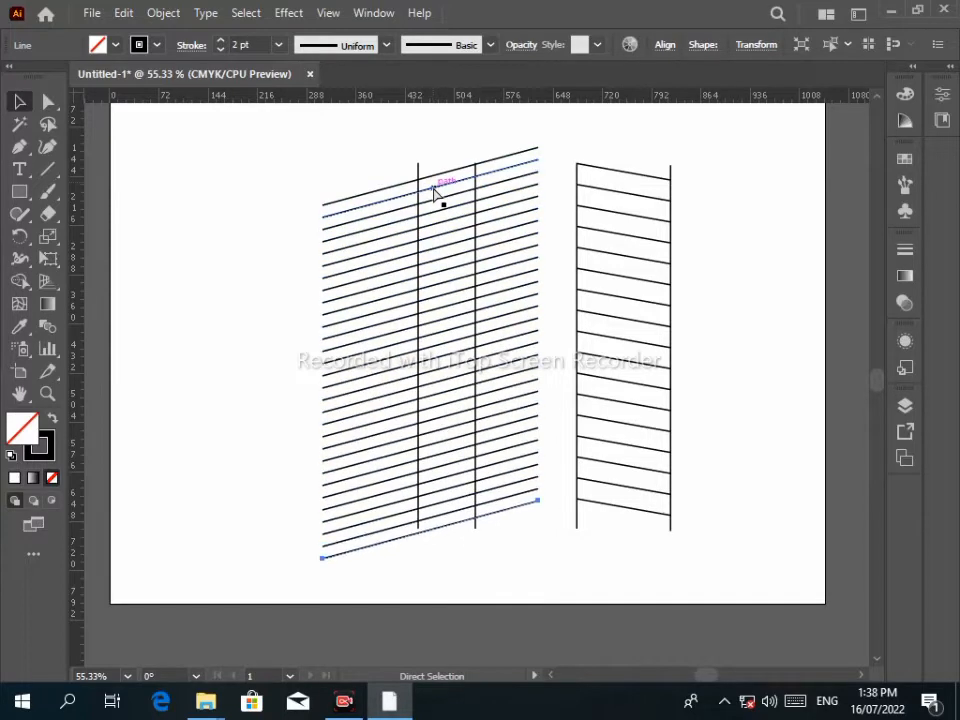
Trim away the slanted line ends overhanging both sides of the new vertical pair with the Shape Builder tool
left_click_drag(253, 133, 520, 552)
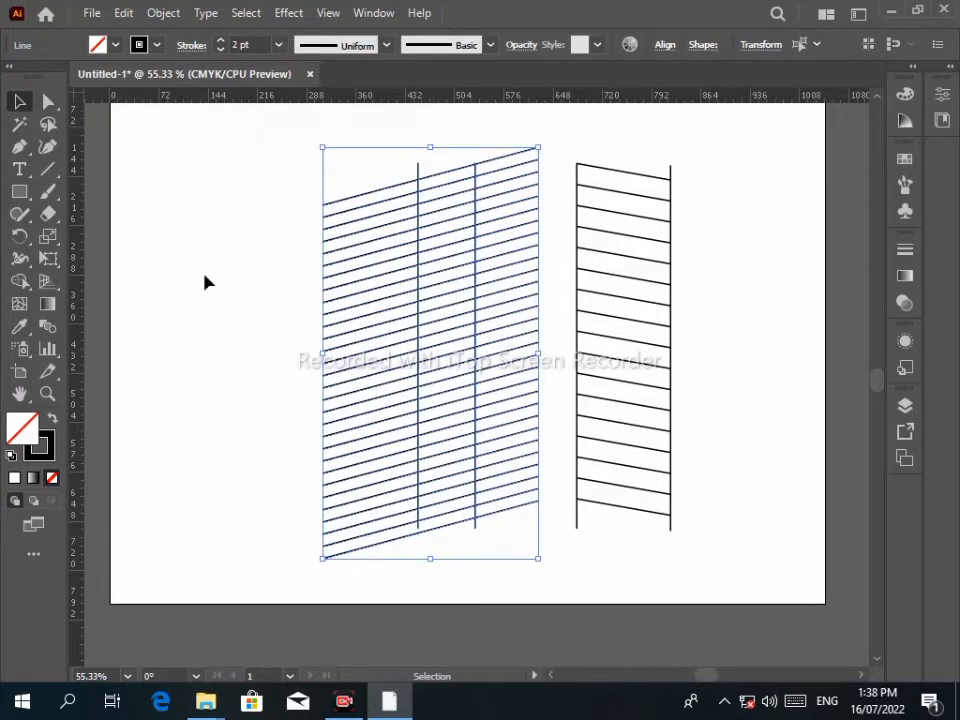
left_click_drag(20, 281, 103, 285)
left_click_drag(359, 154, 376, 433)
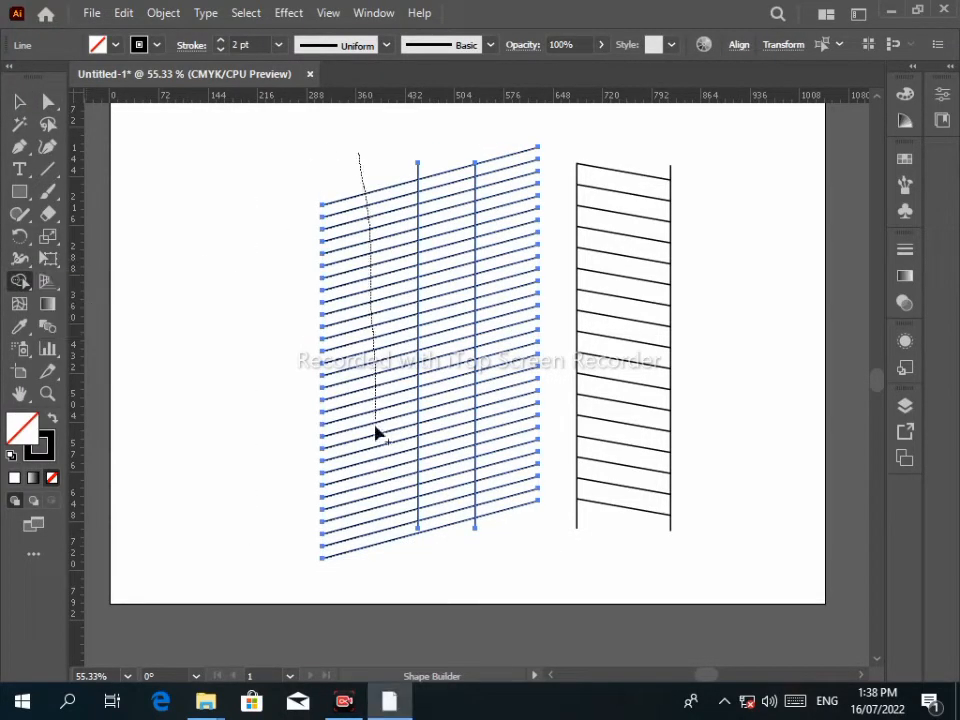
left_click_drag(383, 560, 383, 560)
left_click_drag(501, 136, 521, 383)
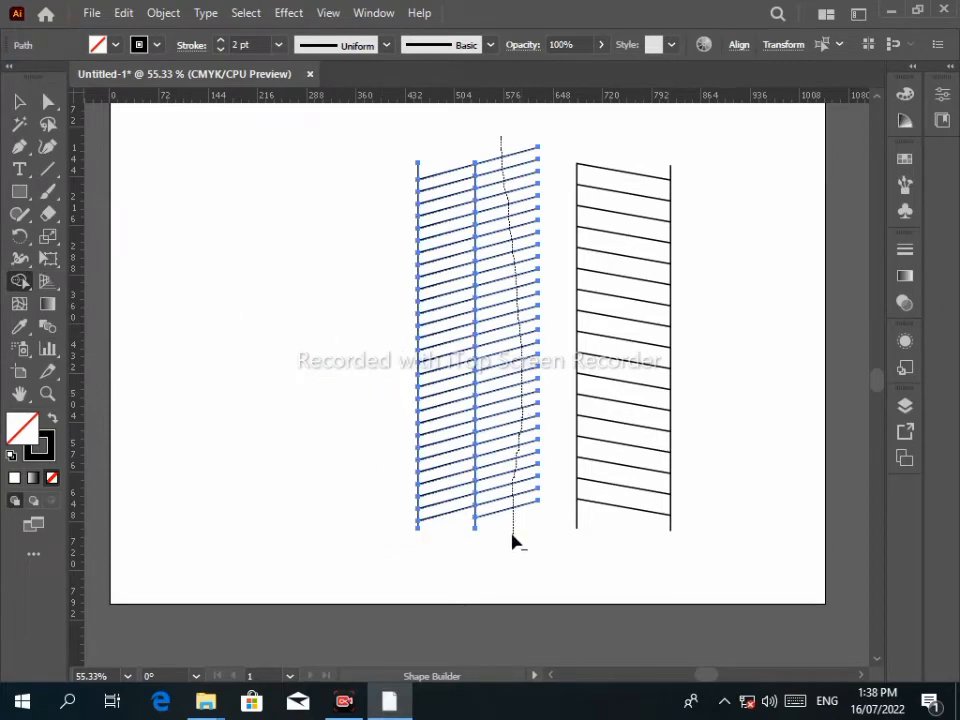
left_click_drag(512, 541, 513, 543)
Move the narrow trimmed ladder right until it stands just beside the wide ladder's left vertical line
left_click(19, 101)
left_click_drag(354, 148, 531, 517)
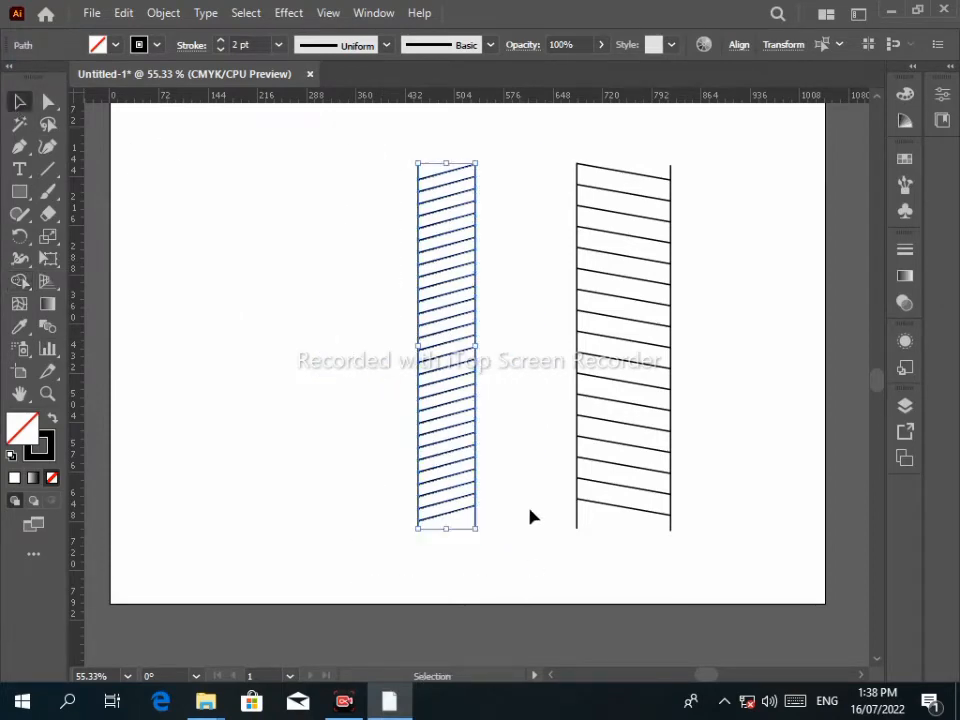
left_click_drag(453, 358, 548, 347)
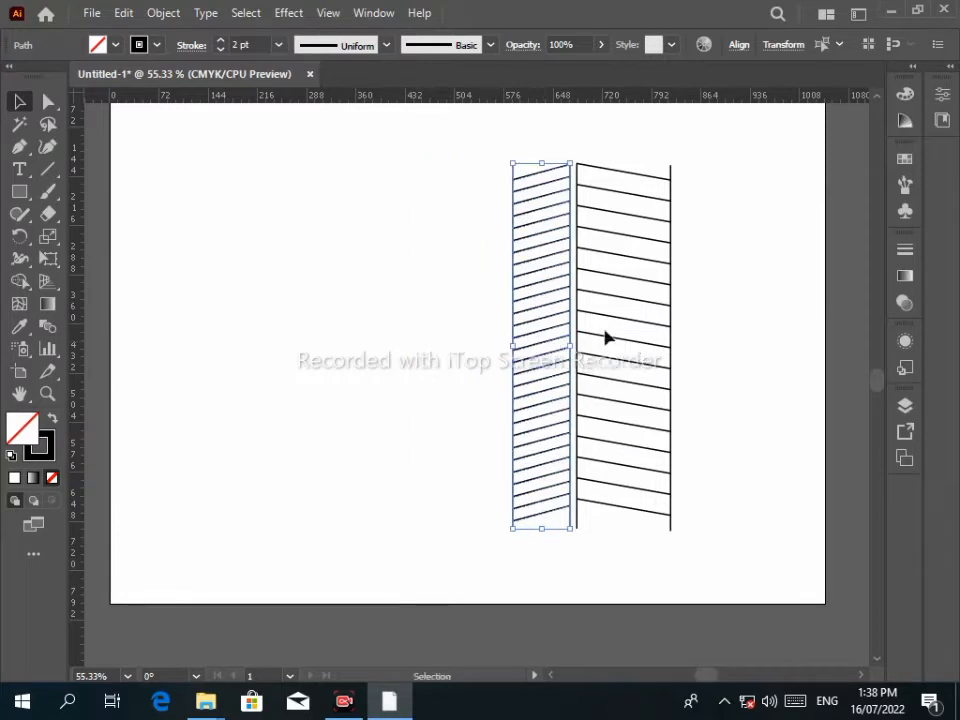
left_click(549, 289)
left_click(564, 282)
left_click(474, 261)
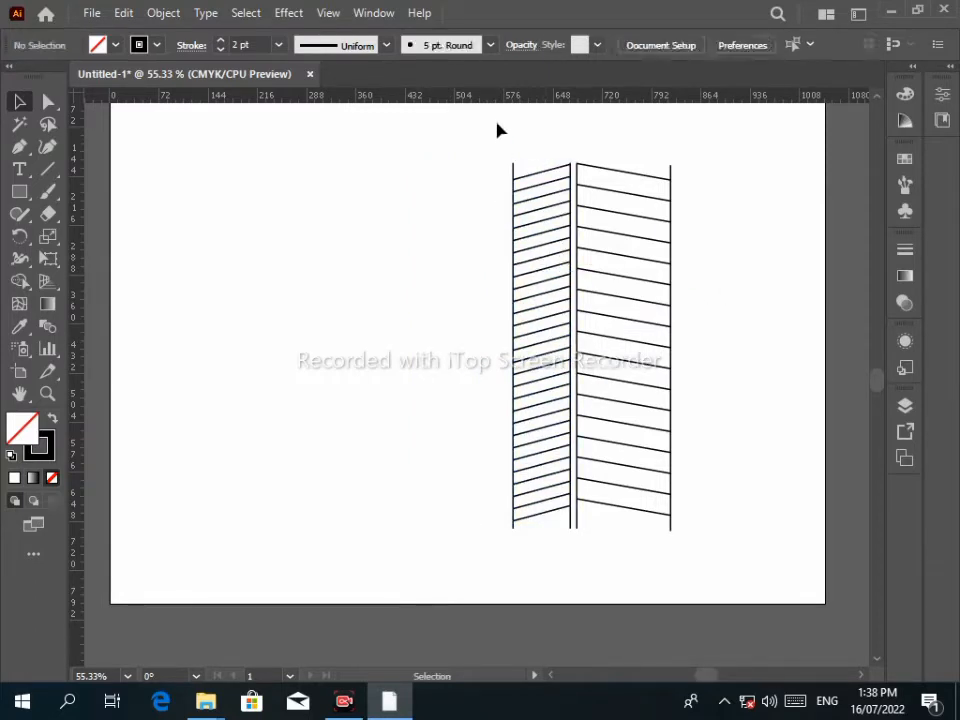
mouse_move(536, 271)
left_mouse_down()
mouse_move(572, 480)
mouse_move(564, 534)
mouse_move(575, 553)
left_mouse_up()
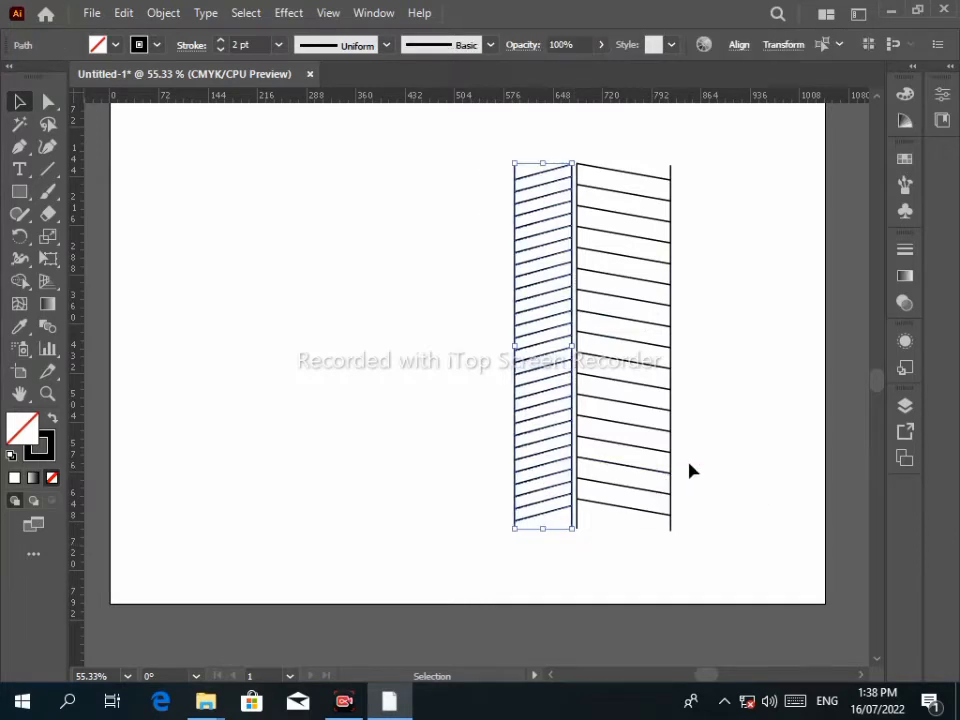
Move both ladder shapes together to the middle of the artboard
left_click(702, 347)
mouse_move(719, 160)
left_mouse_down()
mouse_move(609, 519)
mouse_move(523, 570)
mouse_move(487, 561)
left_mouse_up()
mouse_move(572, 315)
left_mouse_down()
mouse_move(465, 264)
mouse_move(500, 274)
left_mouse_up()
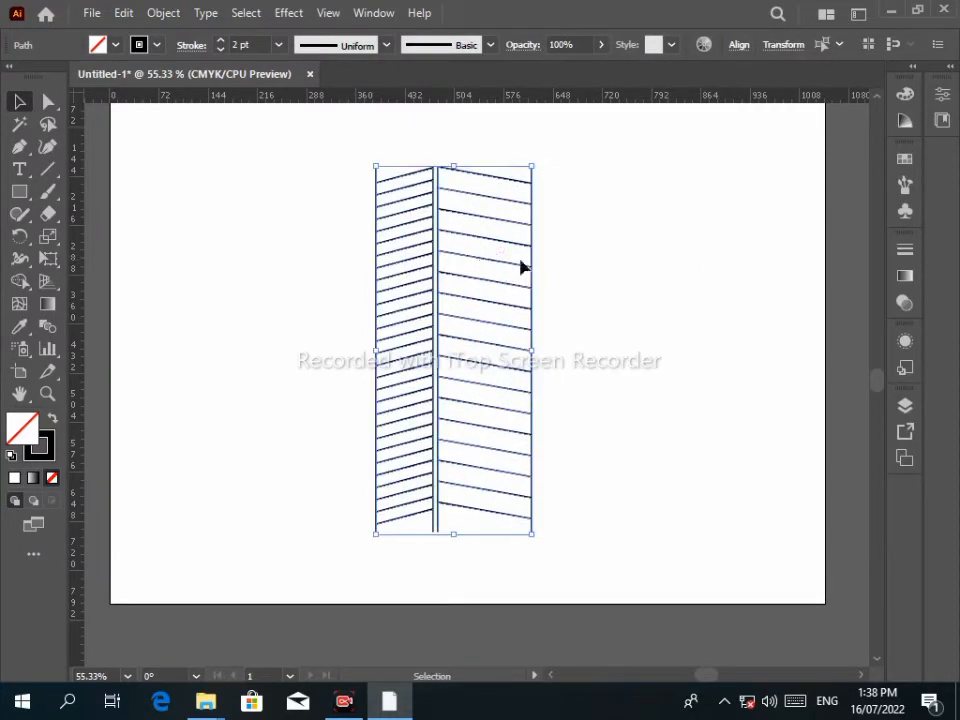
Remove the vertical line tips protruding above the top slanted lines at both outer edges with the Shape Builder tool
mouse_move(281, 153)
left_mouse_down()
mouse_move(512, 518)
mouse_move(600, 570)
left_mouse_up()
left_click(19, 281)
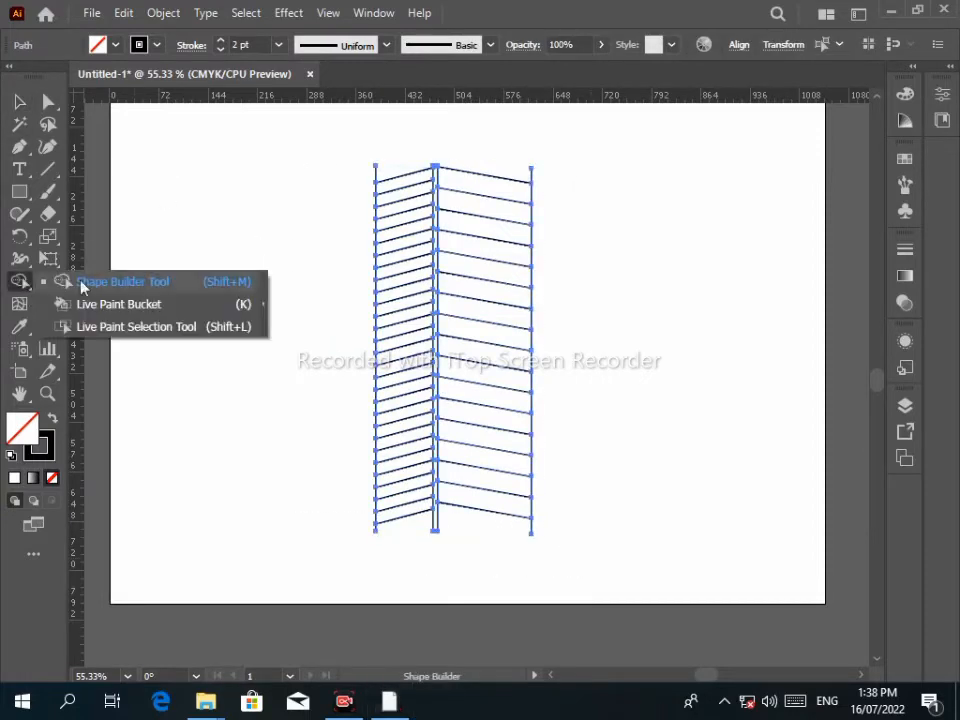
scroll(533, 178, "up", 4)
left_click(531, 205, "alt")
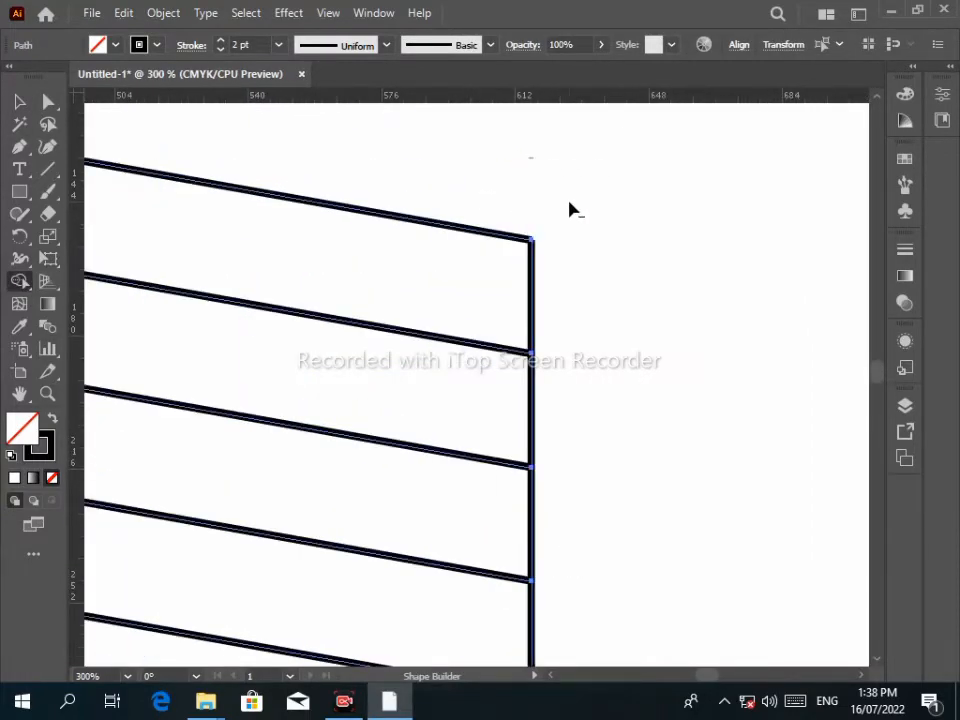
scroll(443, 217, "left", 5)
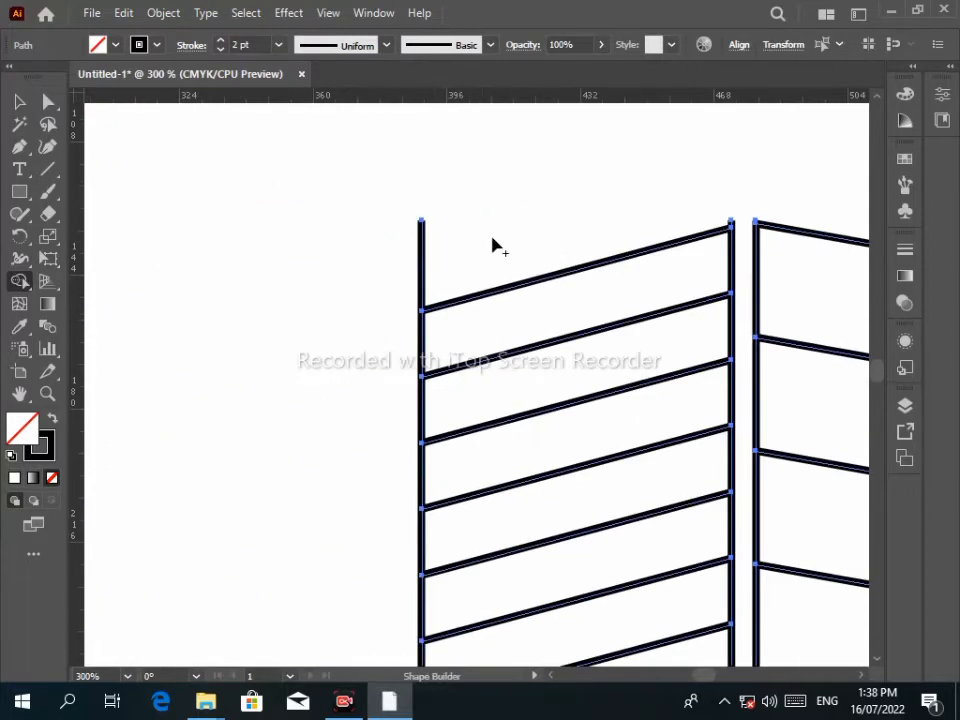
left_click_drag(392, 288, 388, 286)
Trim the vertical line tips protruding above the top slanted lines at the two inner verticals, then deselect the artwork
left_click_drag(706, 193, 514, 247)
scroll(550, 285, "up", 2)
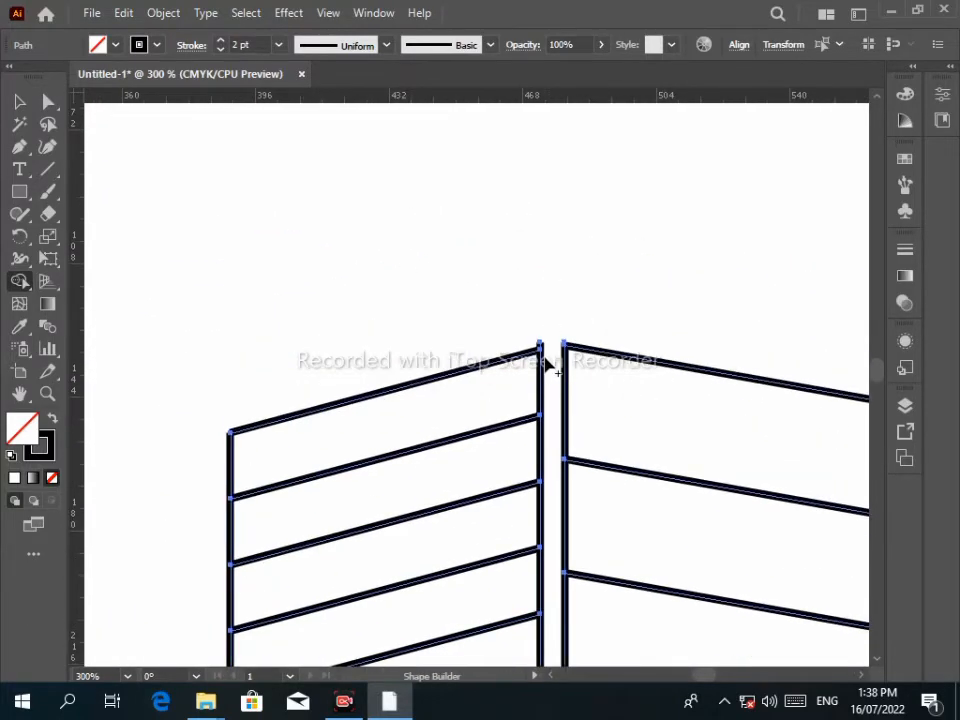
scroll(548, 357, "down", 1)
key("super")
key("Escape")
scroll(549, 340, "up", 8)
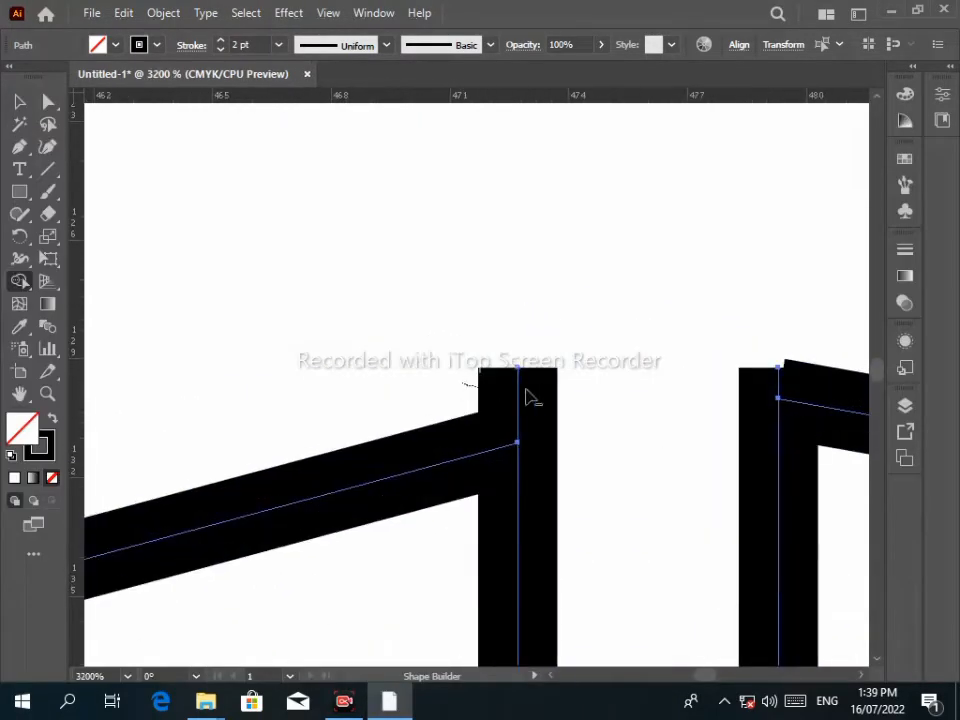
scroll(591, 377, "down", 13)
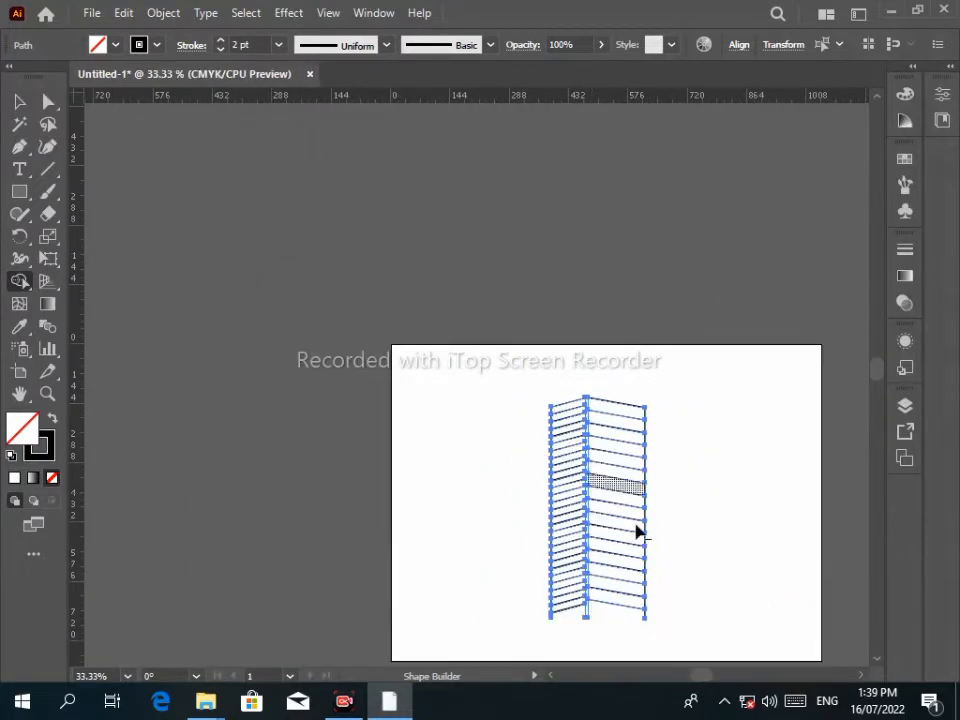
left_click_drag(685, 535, 634, 375)
scroll(557, 443, "up", 2)
left_click(18, 103)
left_click(352, 243)
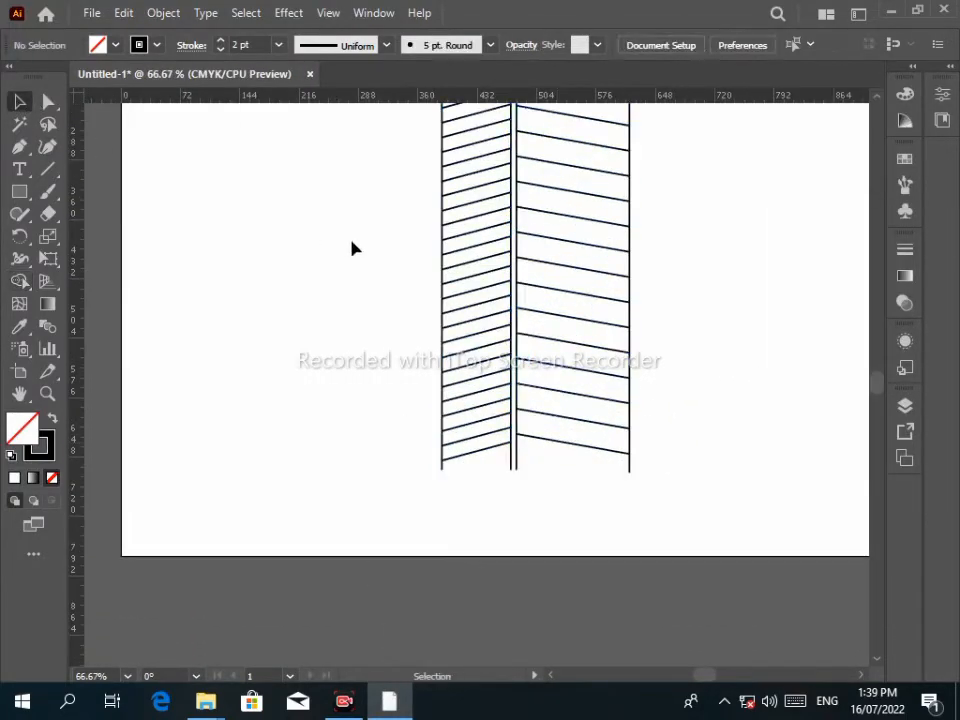
Group the narrow left face's lines and the wide right face's lines as two separate groups
left_click_drag(361, 204, 373, 240)
scroll(418, 229, "up", 2)
mouse_move(391, 137)
left_mouse_down()
mouse_move(518, 567)
mouse_move(529, 568)
mouse_move(524, 580)
left_mouse_up()
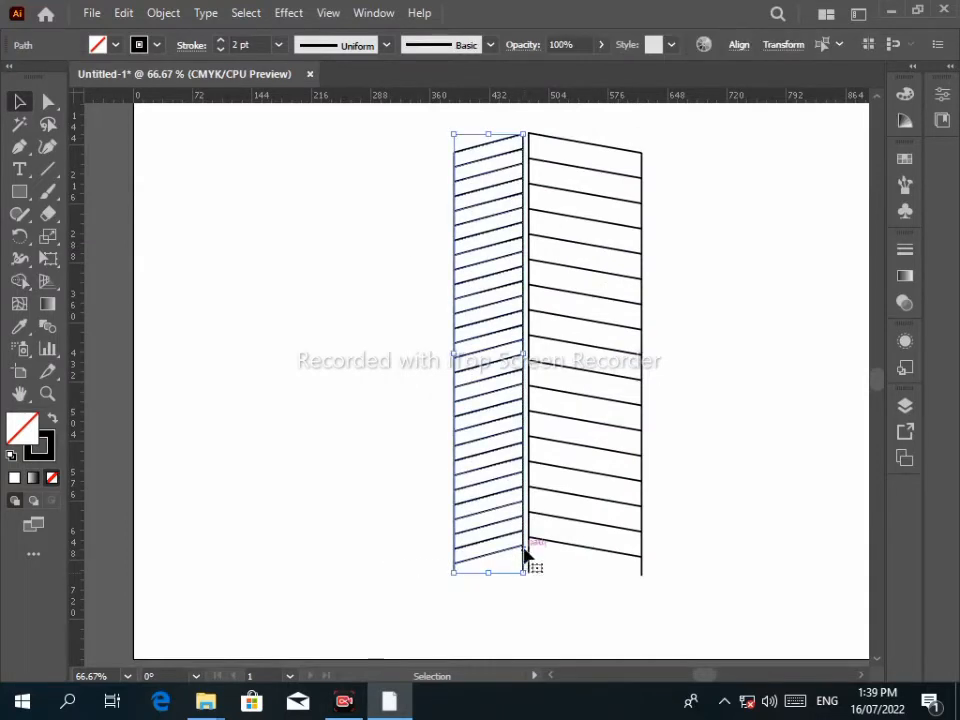
key("ctrl+g")
mouse_move(685, 126)
left_mouse_down()
mouse_move(696, 381)
mouse_move(538, 579)
mouse_move(530, 571)
left_mouse_up()
key("ctrl+g")
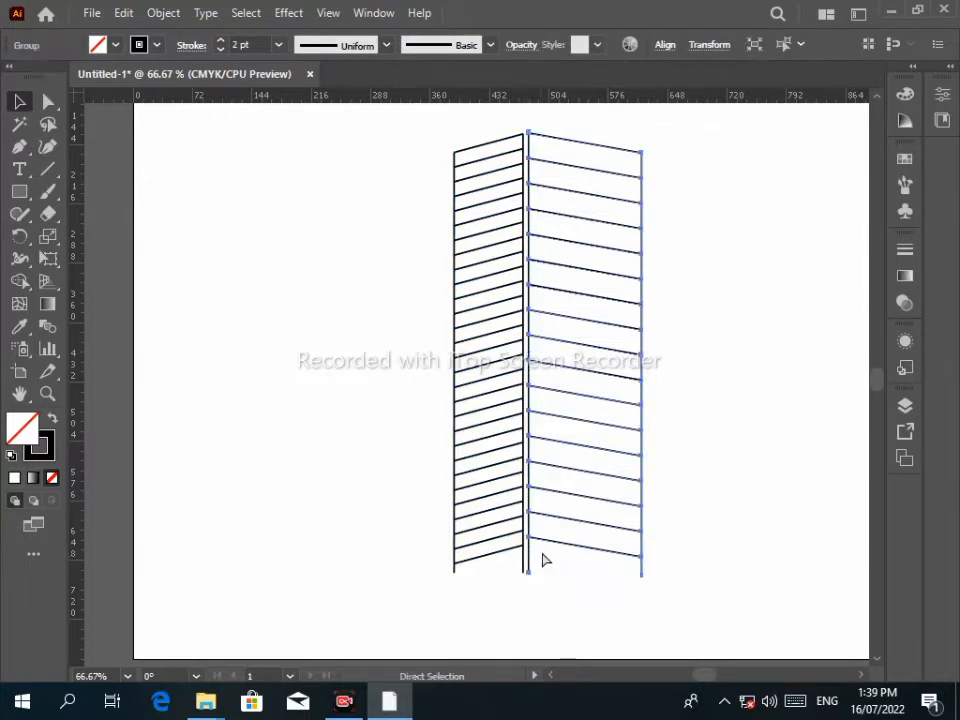
Duplicate the two-faced building, placing one copy on each side of the original
left_click(422, 362)
scroll(422, 362, "down", 2, "alt")
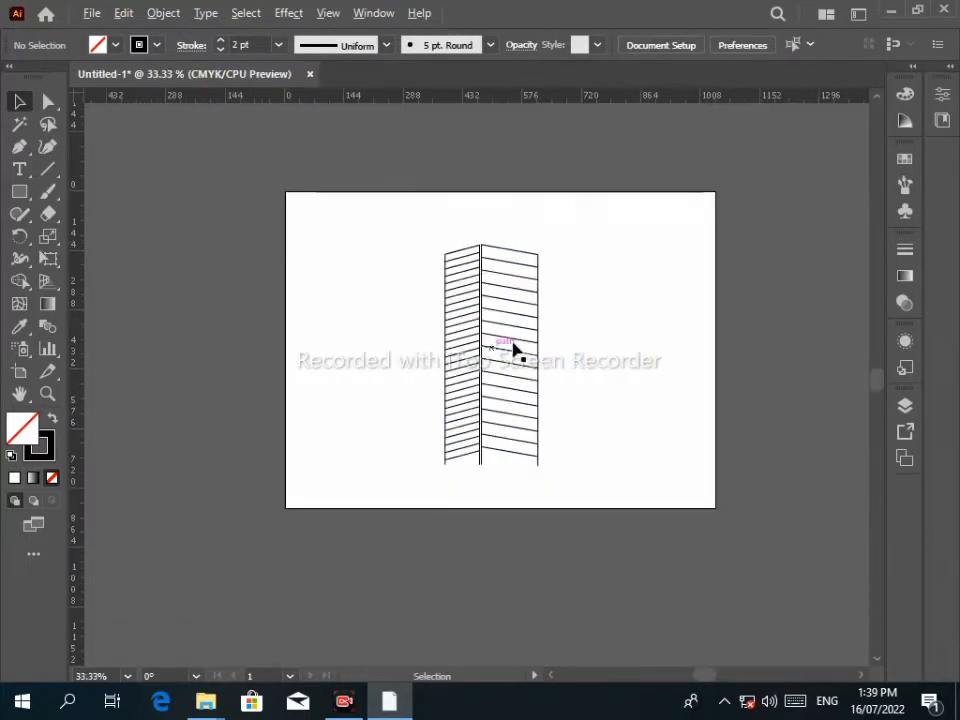
mouse_move(419, 228)
left_mouse_down()
mouse_move(559, 501)
mouse_move(579, 497)
left_mouse_up()
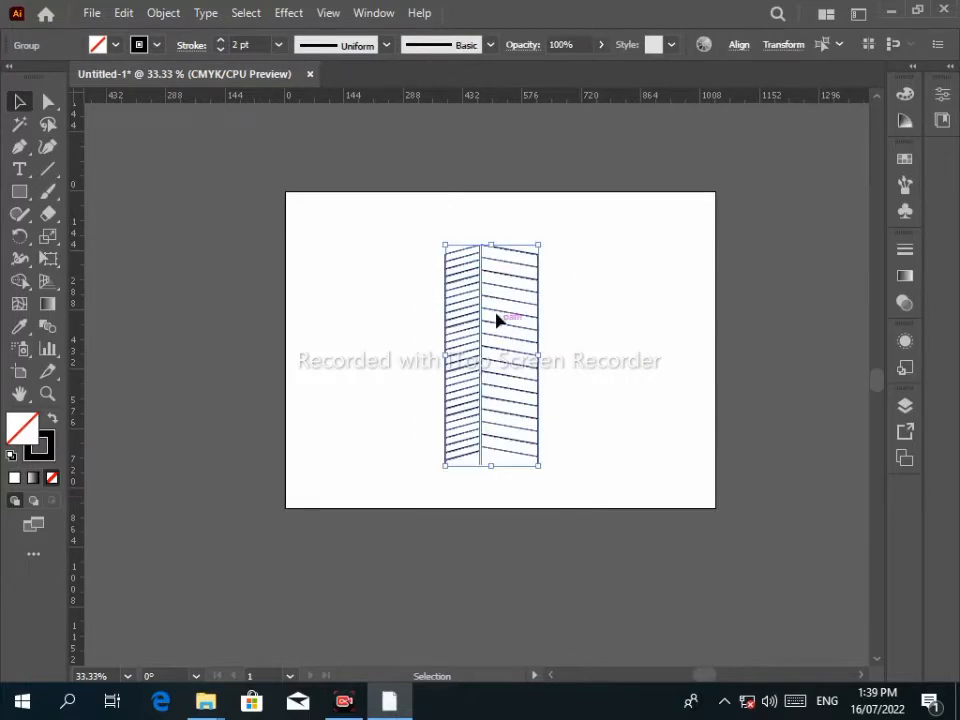
mouse_move(490, 316)
left_mouse_down("alt")
mouse_move(609, 326)
mouse_move(360, 343)
mouse_move(368, 344)
left_mouse_up("alt")
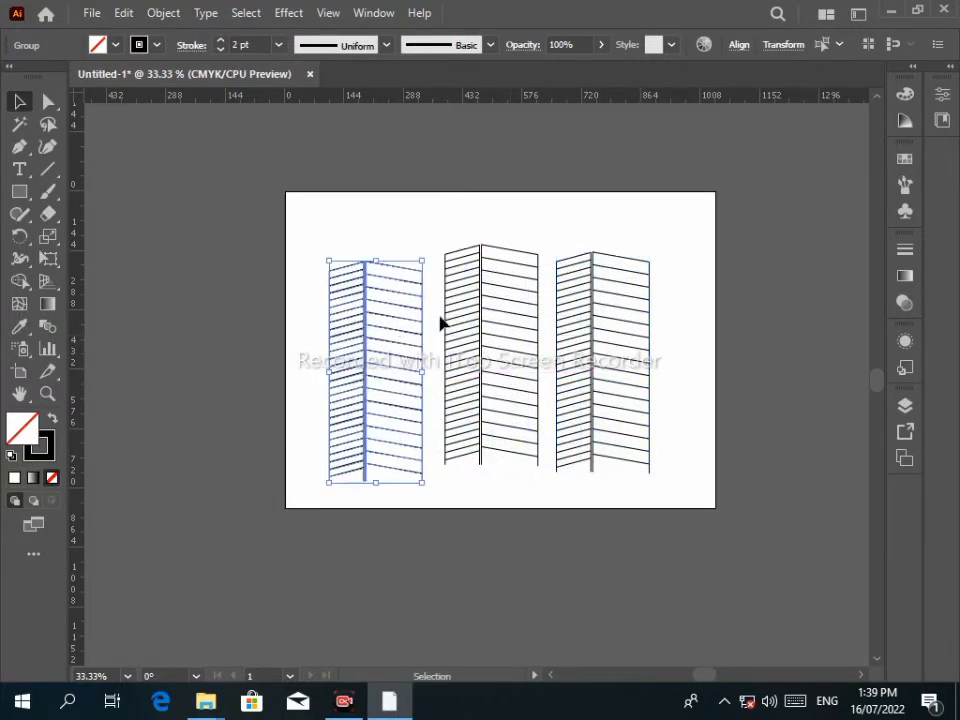
Scale the right building copy down to roughly 70% and move it to overlap the central tower's right edge
left_click(608, 312)
left_click_drag(562, 240, 660, 490)
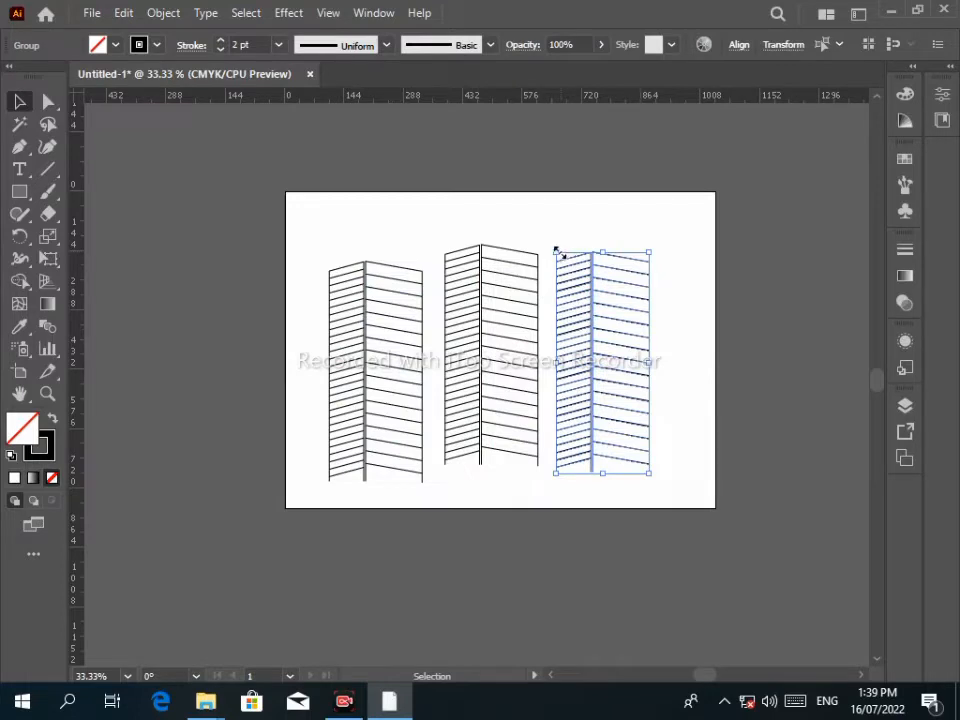
left_click_drag(556, 250, 588, 308)
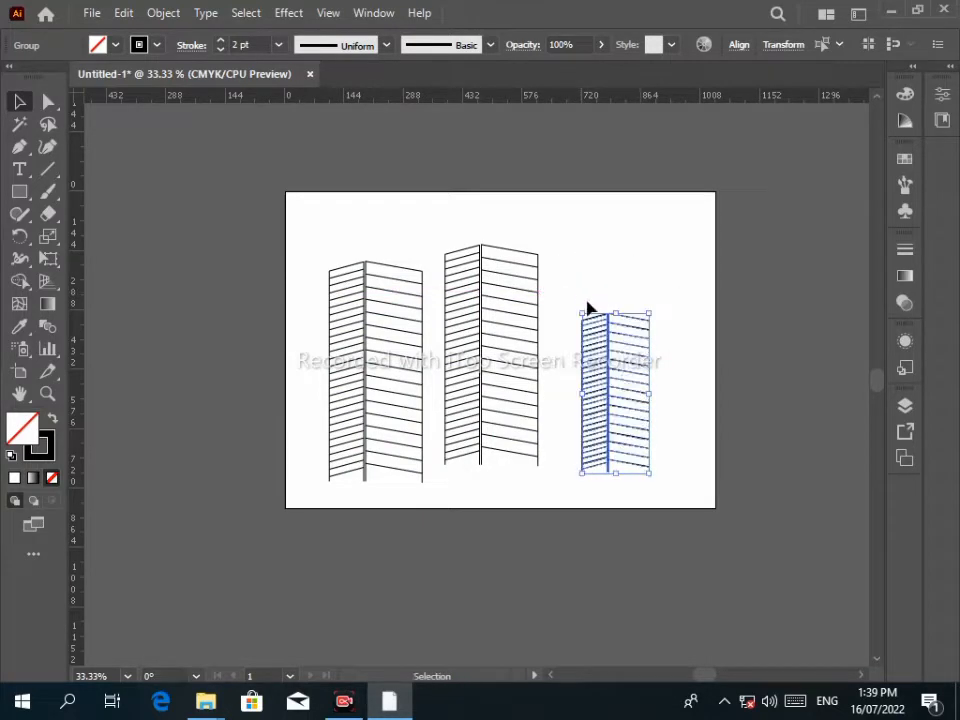
left_click_drag(627, 395, 561, 384)
left_click(596, 294)
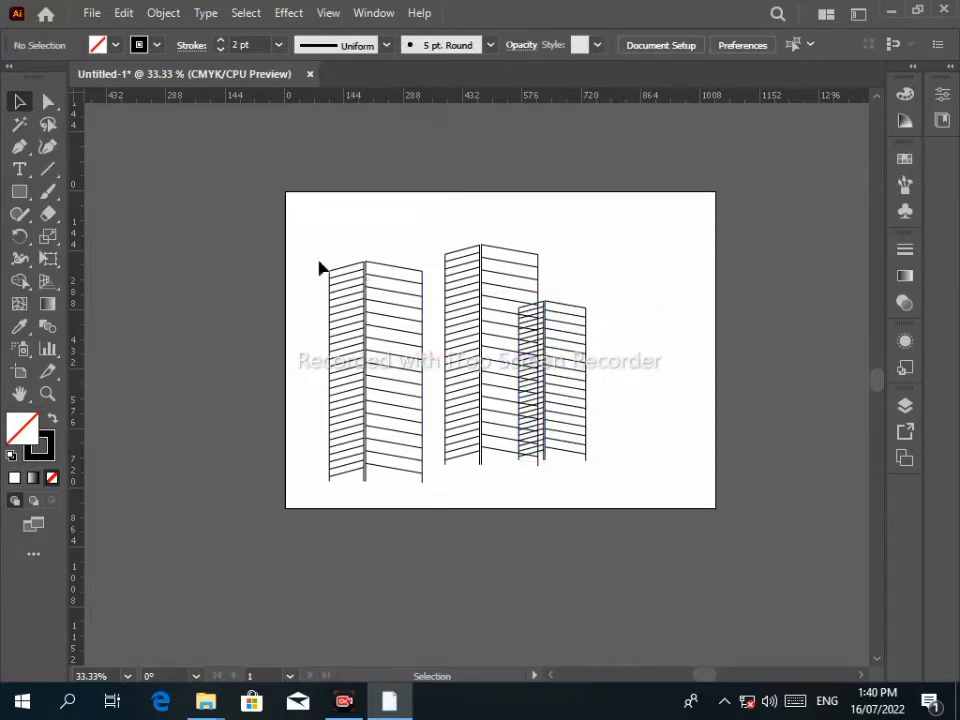
Scale the left building copy down proportionally to roughly 70% of its size
left_click_drag(349, 373, 416, 501)
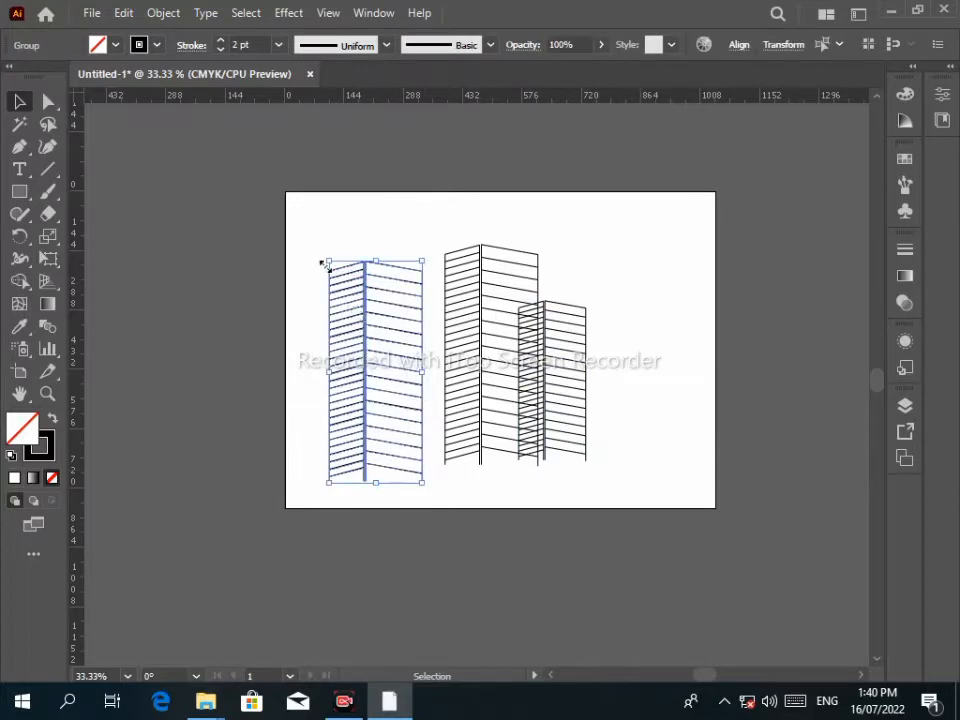
left_click_drag(326, 261, 336, 277)
left_click_drag(351, 294, 356, 303)
Move the left building copy up and right until it stands close against the central tower, level with its base
left_click_drag(395, 409, 417, 392)
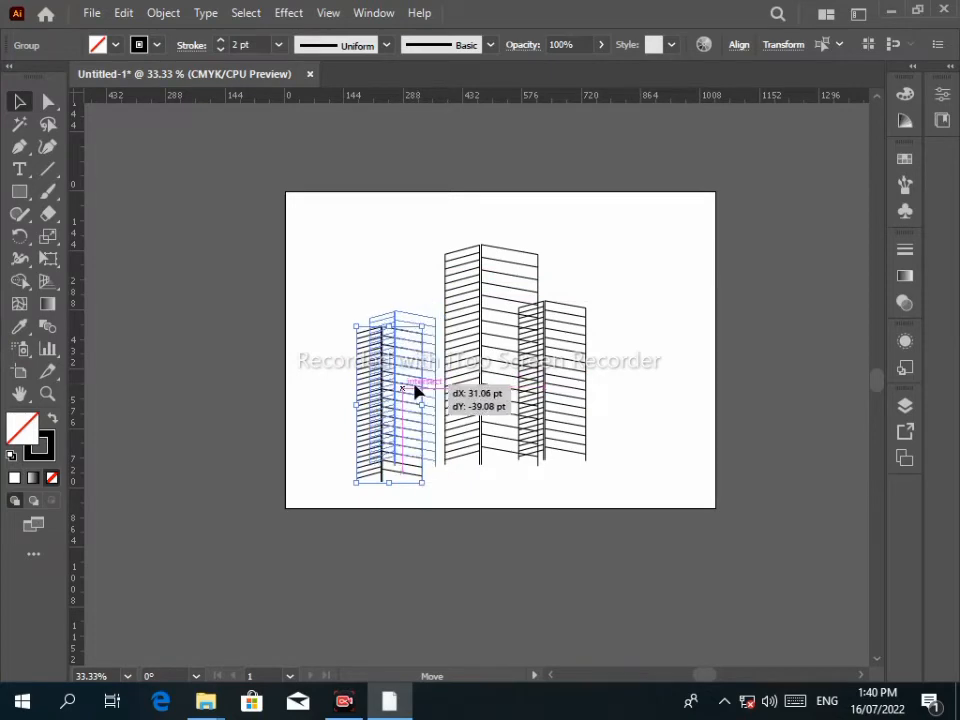
left_click_drag(452, 517, 453, 516)
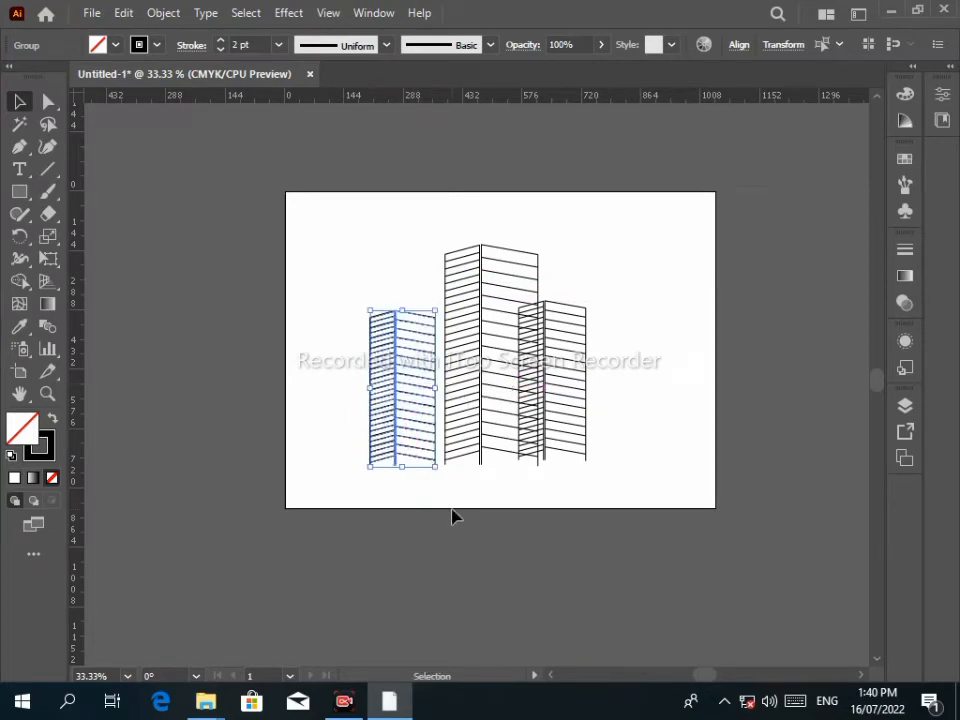
key("Right")
key("Right")
key("Right")
key("Right")
key("Right")
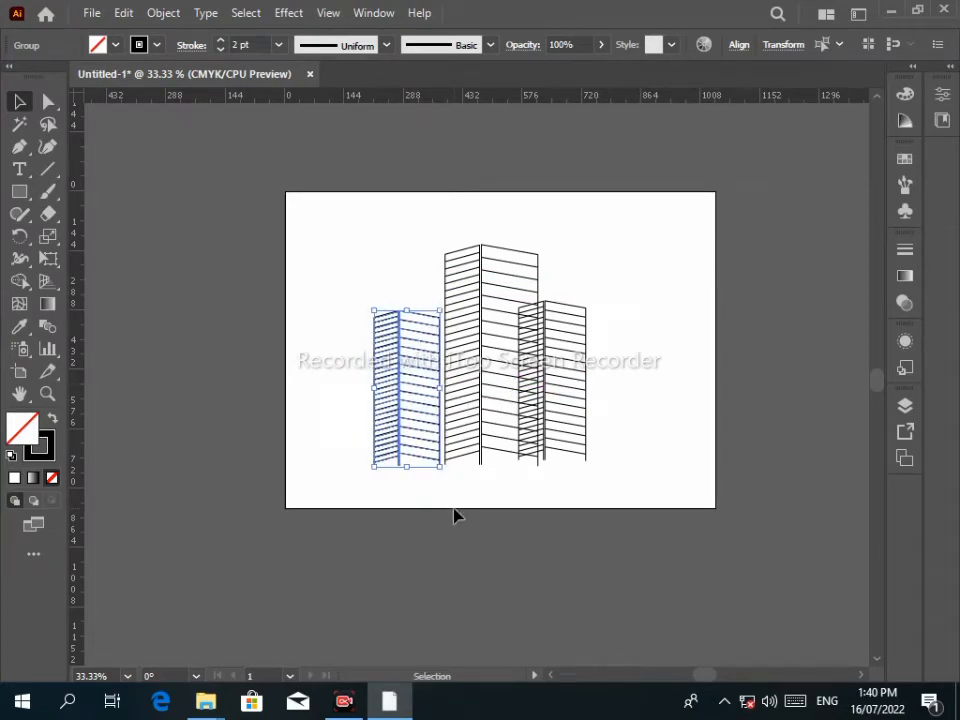
key("Right")
key("Right")
key("Right")
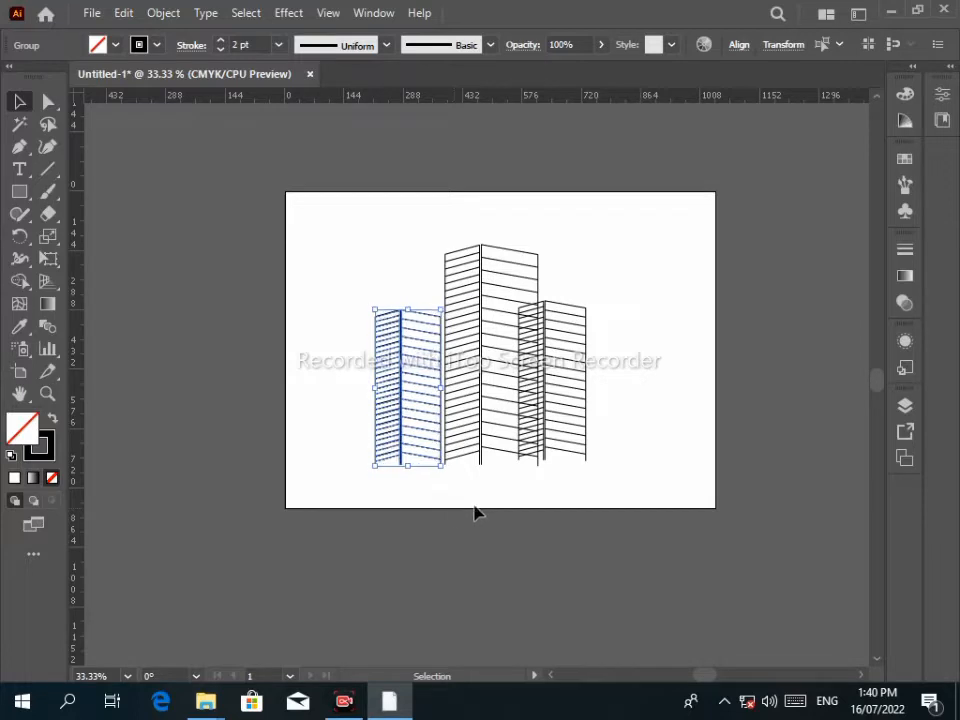
Enlarge the left building slightly from its upper left corner so its top aligns with the right building's
left_click(651, 447)
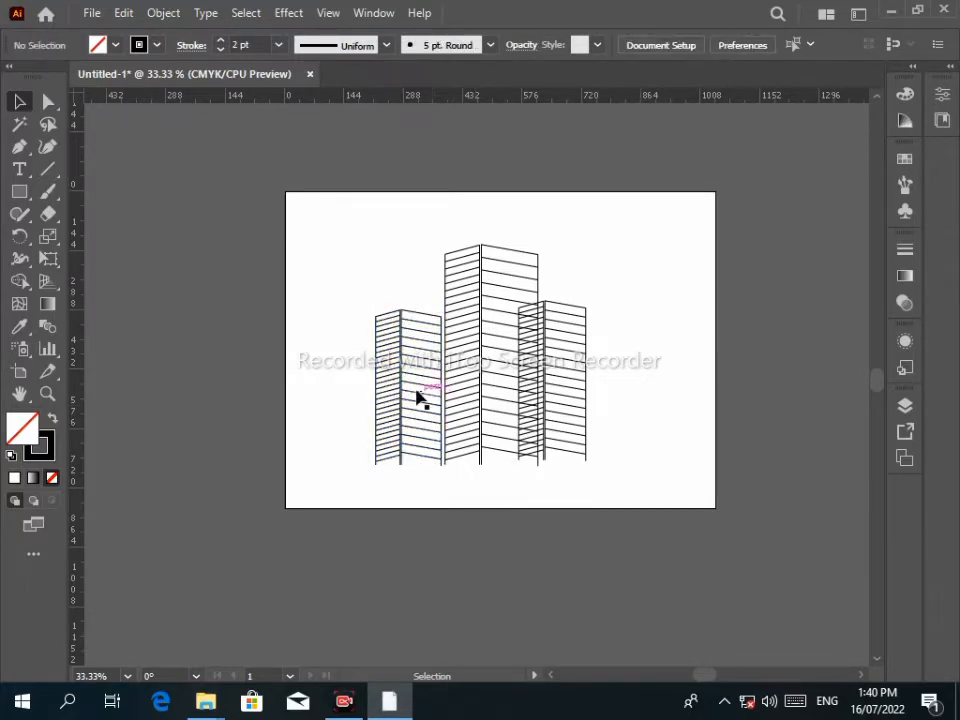
left_click(420, 398)
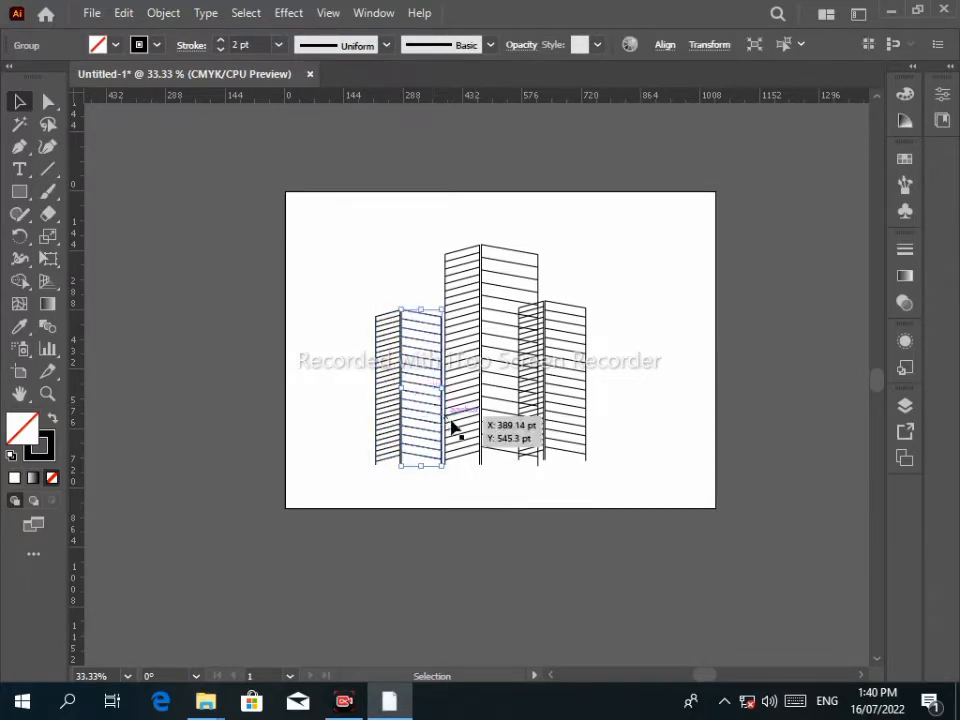
left_click(654, 432)
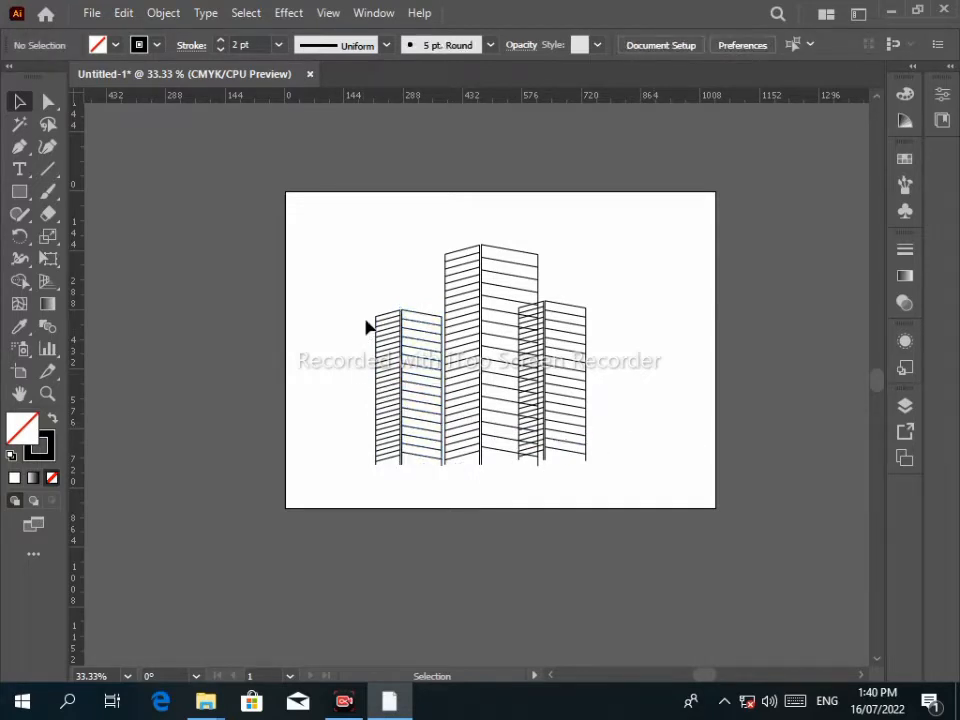
left_click_drag(371, 285, 435, 466)
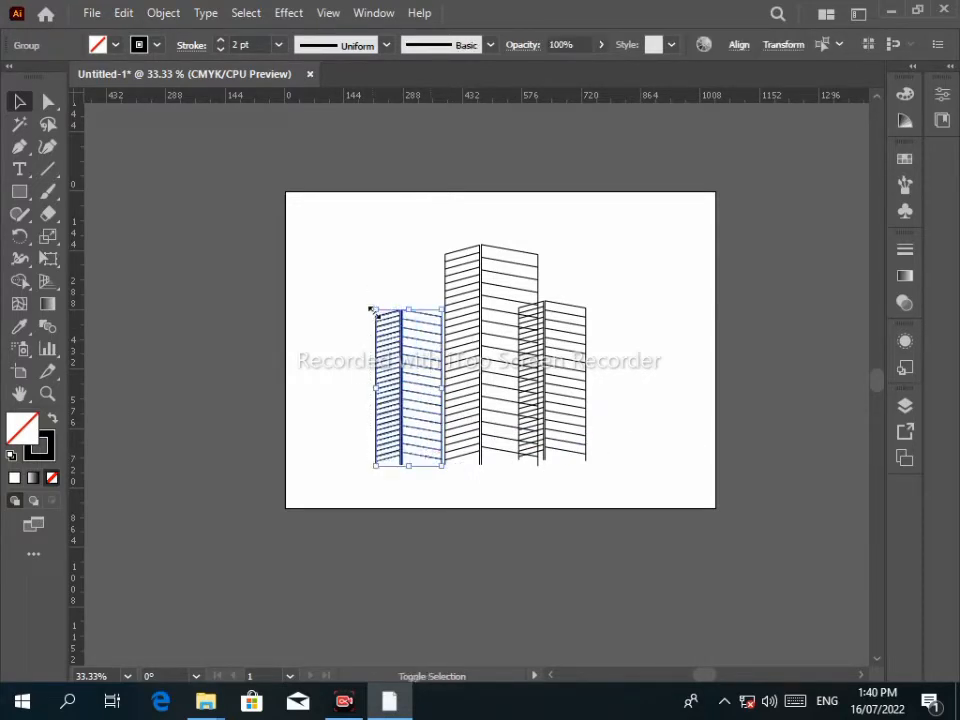
left_click_drag(372, 310, 365, 300)
left_click(577, 488)
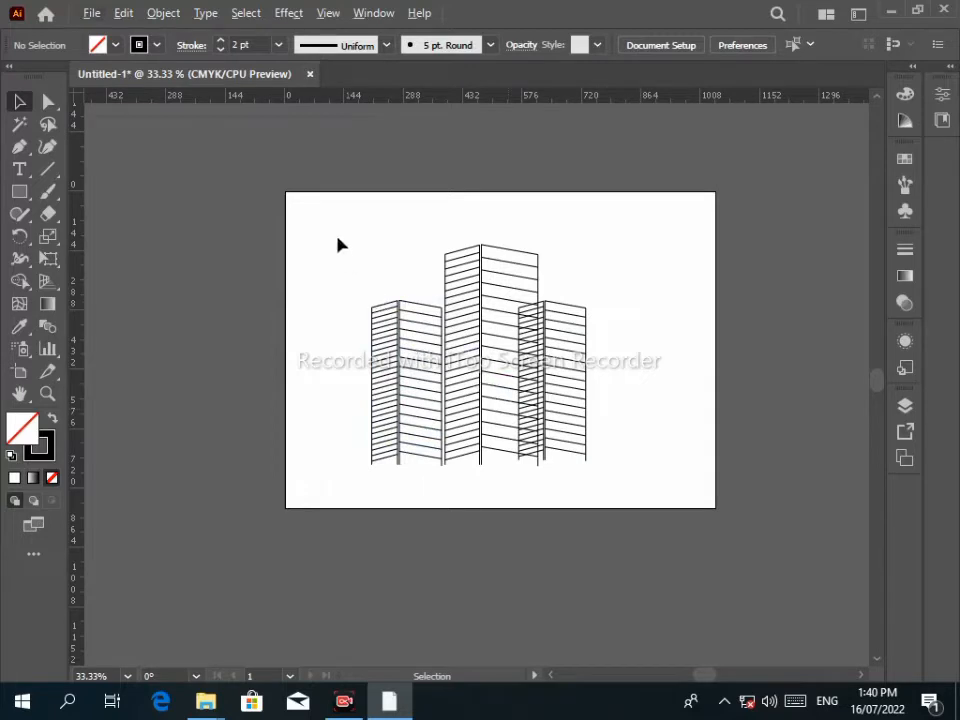
Group all three buildings together
left_click_drag(335, 225, 641, 494)
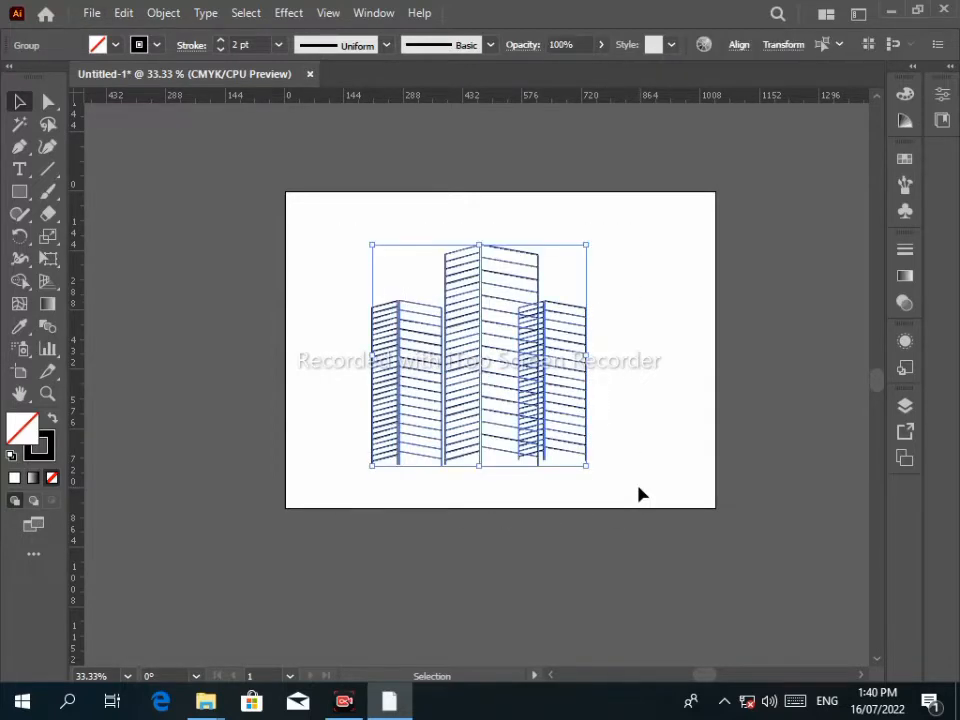
key("ctrl+g")
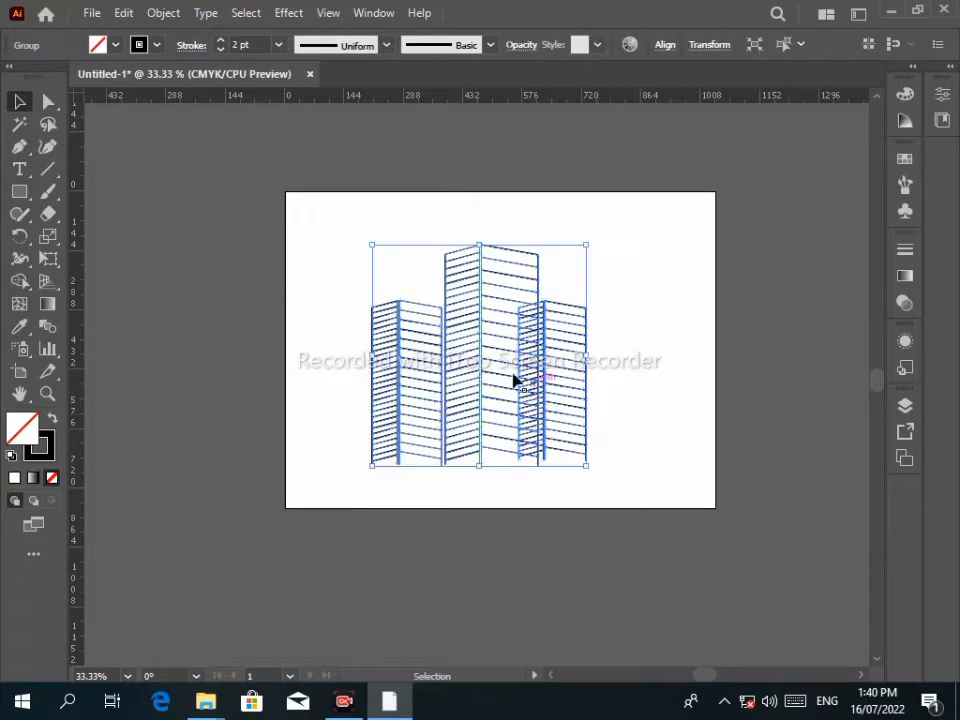
Move the building group straight up until the central tower nearly reaches the artboard's upper edge
left_click_drag(478, 317, 482, 280)
left_click(616, 335)
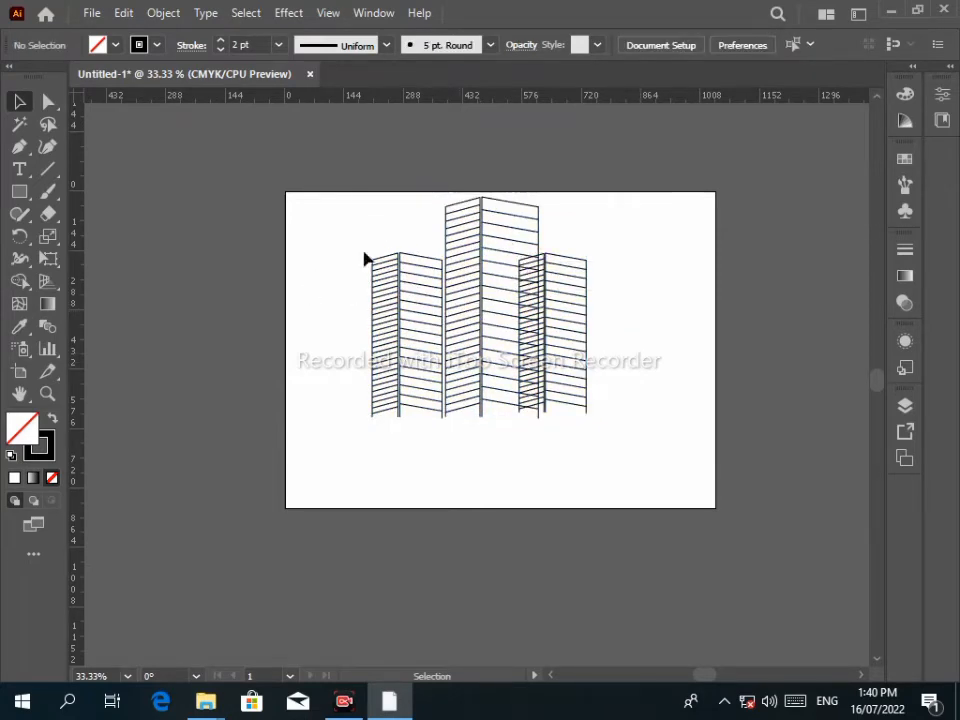
With Shape Builder, merge the cut cells in the top floors of the right building's left face where it overlaps the central tower
left_click_drag(362, 196, 636, 446)
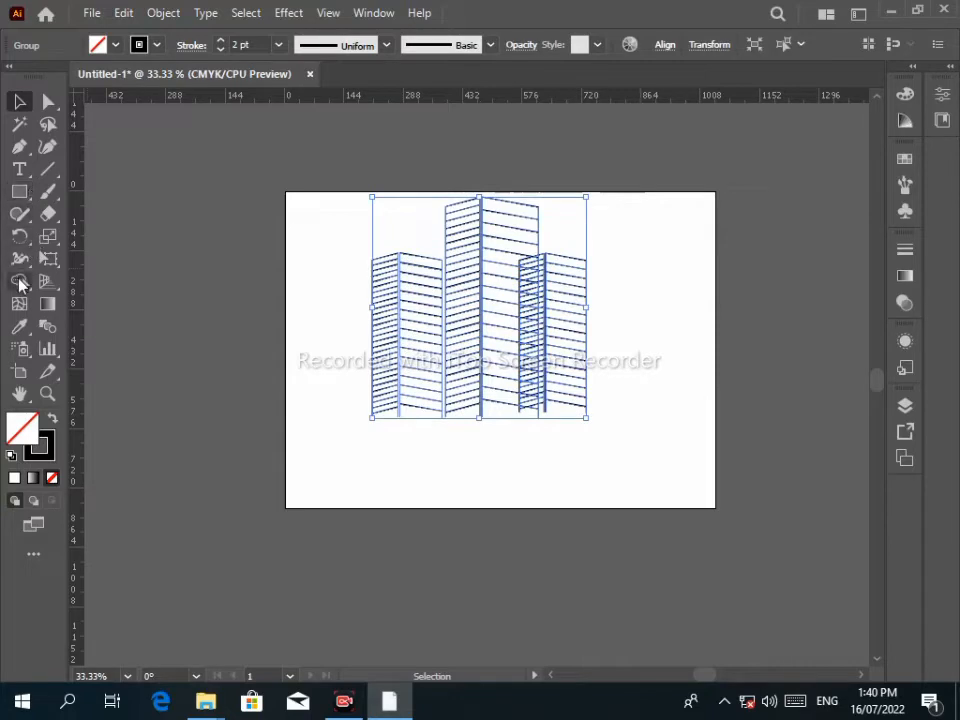
left_click_drag(20, 284, 88, 283)
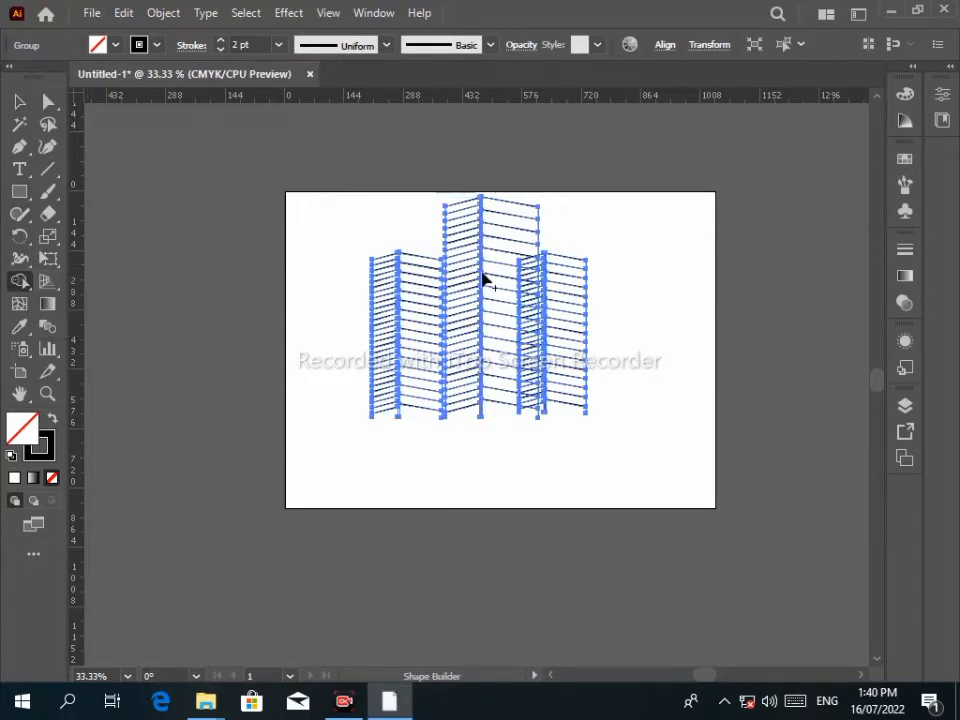
scroll(560, 260, "up", 3)
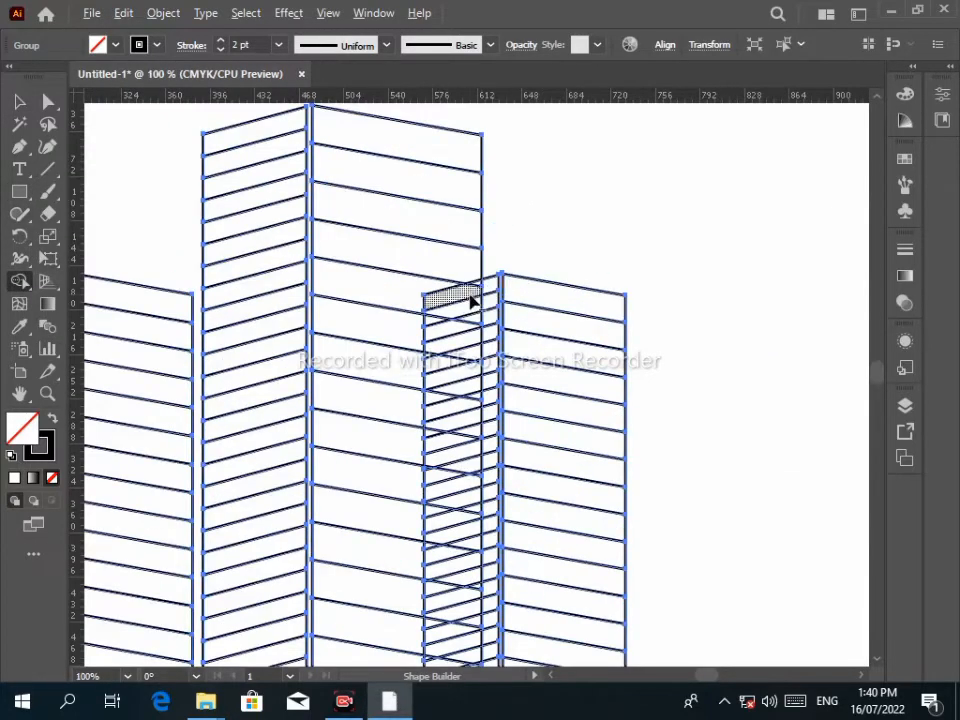
scroll(474, 300, "up", 2)
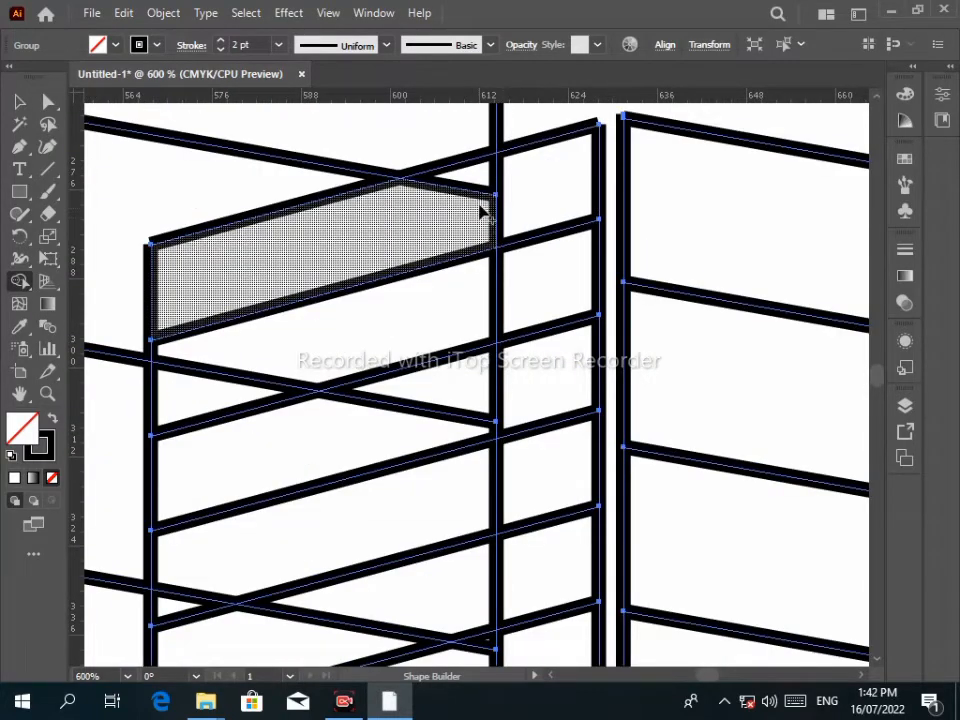
left_click_drag(482, 178, 458, 208)
left_click_drag(537, 193, 488, 200)
mouse_move(506, 312)
left_mouse_down()
mouse_move(510, 304)
mouse_move(468, 307)
mouse_move(315, 381)
left_mouse_up()
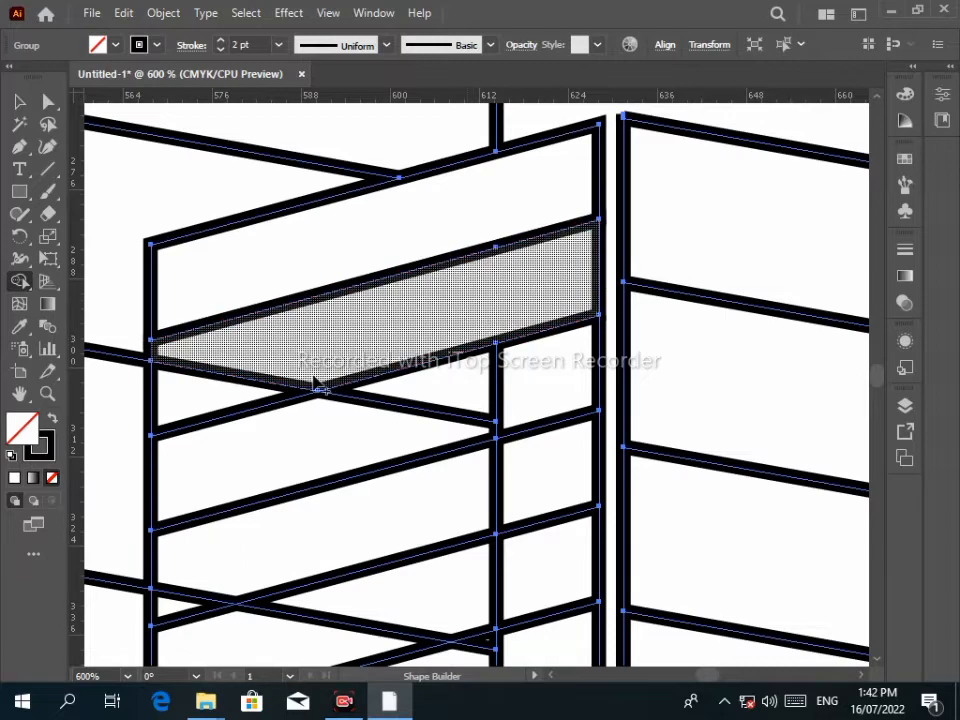
left_click_drag(210, 392, 290, 380)
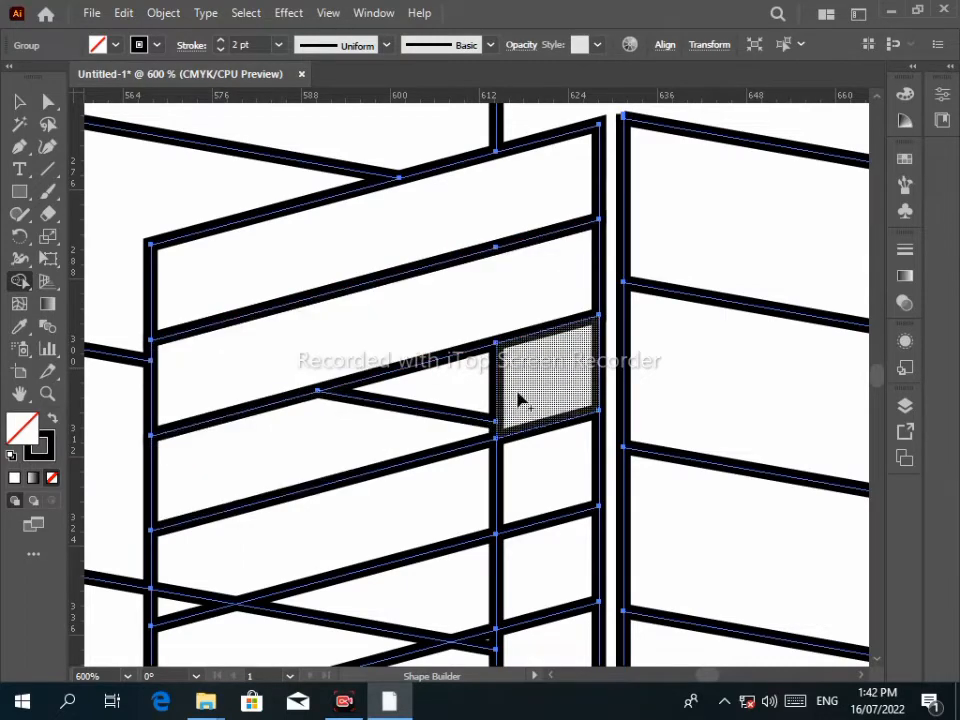
left_click_drag(517, 399, 440, 428)
Merge the split cells in the middle floors of the right building's left face, removing the central tower's crossing lines
scroll(452, 440, "down", 2)
left_click_drag(525, 489, 350, 505)
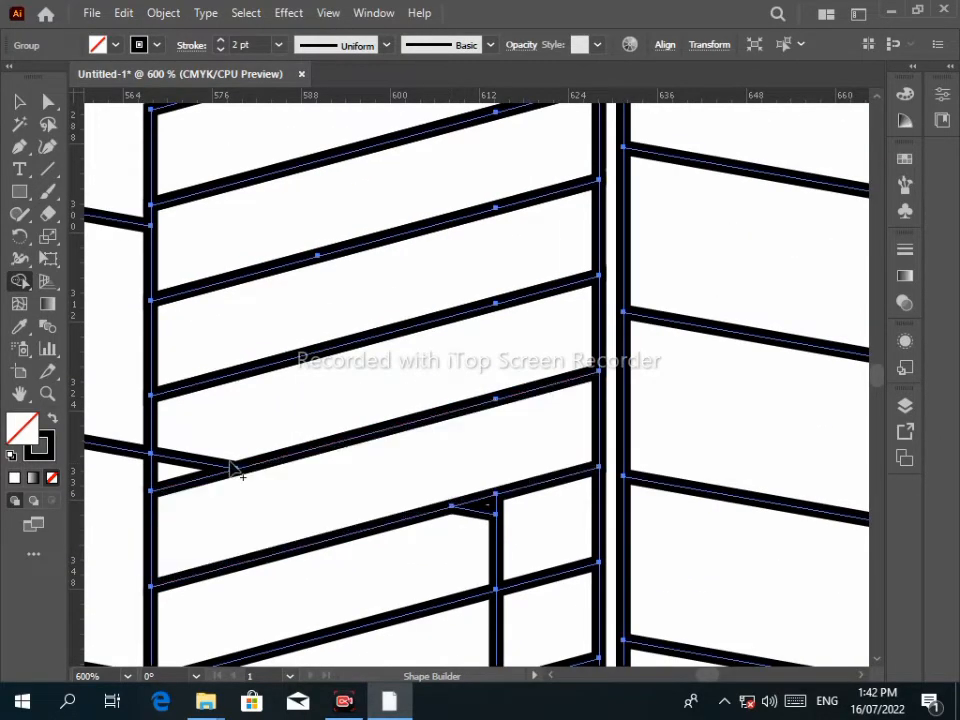
mouse_move(200, 474)
left_mouse_down()
mouse_move(204, 454)
mouse_move(240, 430)
left_mouse_up()
scroll(400, 420, "down", 2)
left_click_drag(544, 406, 450, 440)
left_click_drag(506, 400, 482, 392)
scroll(515, 420, "down", 2)
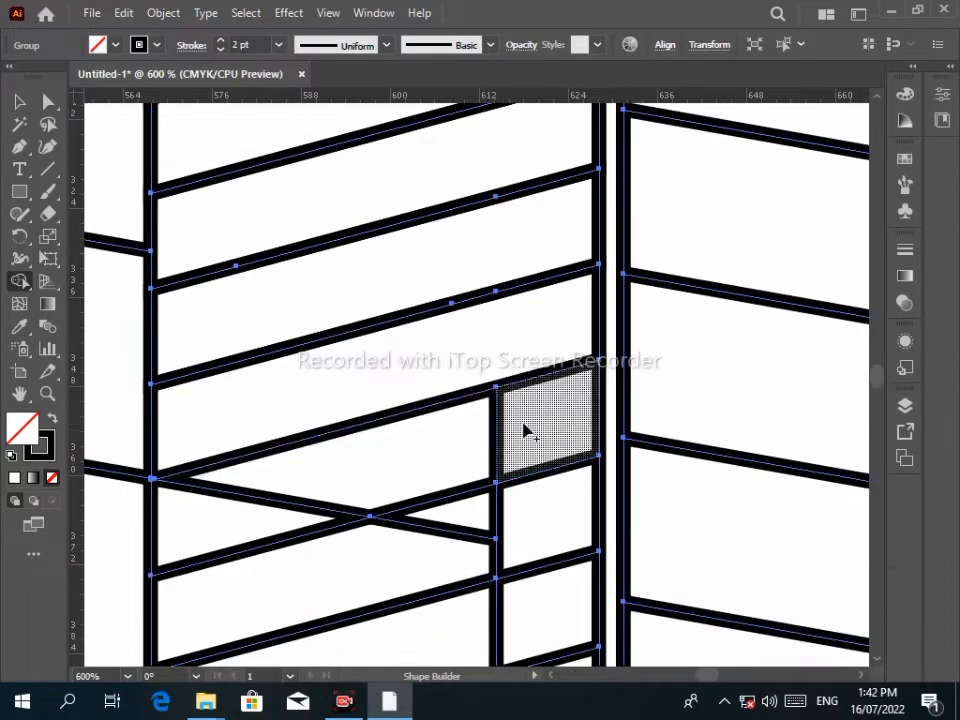
mouse_move(555, 423)
left_mouse_down()
mouse_move(377, 488)
mouse_move(246, 514)
left_mouse_up()
scroll(420, 450, "down", 2)
mouse_move(546, 396)
left_mouse_down()
mouse_move(400, 430)
mouse_move(262, 518)
mouse_move(317, 478)
mouse_move(375, 491)
mouse_move(350, 500)
left_mouse_up()
scroll(500, 410, "down", 2)
scroll(480, 440, "down", 2)
scroll(450, 440, "down", 1)
scroll(460, 470, "down", 1)
left_click_drag(539, 451, 280, 555)
left_click_drag(160, 497, 200, 462)
scroll(480, 470, "down", 1)
scroll(470, 480, "down", 2)
mouse_move(536, 468)
left_mouse_down()
mouse_move(430, 500)
mouse_move(440, 500)
left_mouse_up()
scroll(430, 505, "down", 2)
left_click_drag(262, 432, 192, 466)
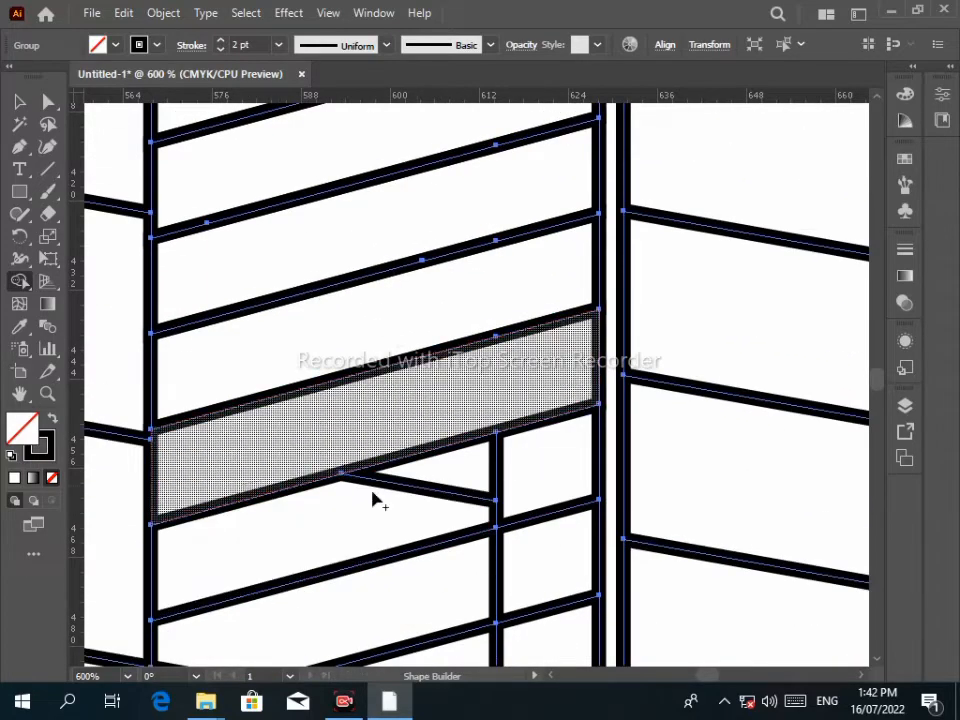
mouse_move(532, 464)
left_mouse_down()
mouse_move(428, 516)
mouse_move(238, 557)
mouse_move(200, 592)
mouse_move(425, 504)
left_mouse_up()
Merge the remaining split cells down to the lowest floor of the right building's left face, and deselect the artwork
scroll(470, 495, "down", 2)
scroll(415, 532, "down", 1)
scroll(415, 524, "down", 2)
scroll(403, 496, "down", 4)
scroll(425, 504, "down", 3)
scroll(505, 385, "down", 3)
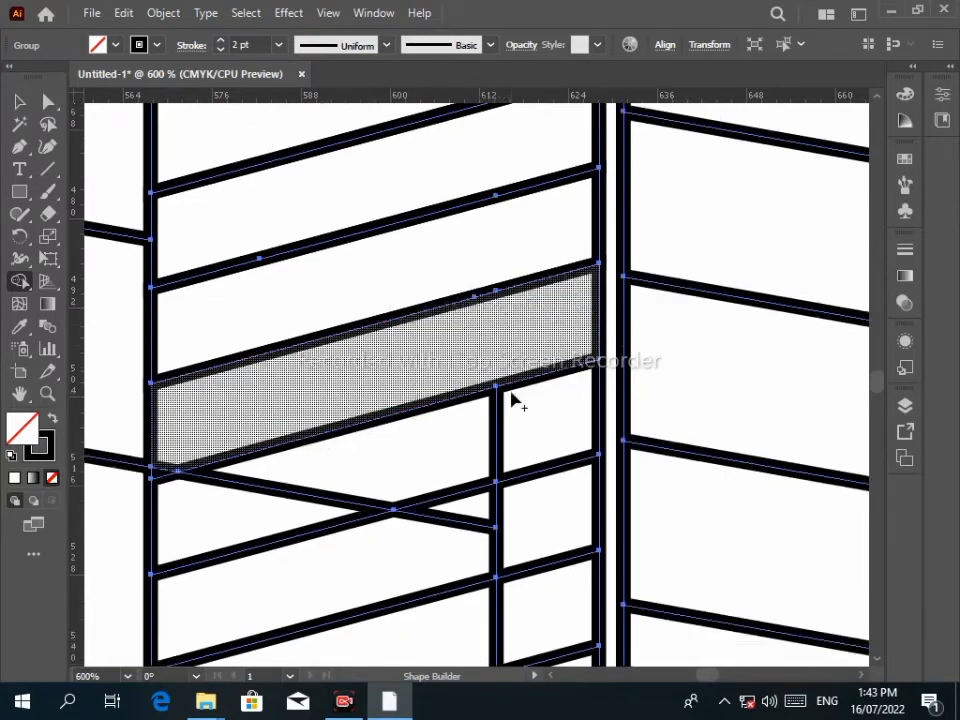
left_click_drag(540, 388, 240, 485)
scroll(420, 440, "down", 4)
left_click_drag(540, 378, 215, 515)
scroll(510, 420, "down", 3)
scroll(420, 450, "down", 4)
left_click_drag(549, 413, 420, 455)
scroll(440, 450, "down", 4)
mouse_move(538, 412)
left_mouse_down()
mouse_move(188, 533)
mouse_move(205, 544)
mouse_move(310, 535)
left_mouse_up()
scroll(400, 490, "down", 3)
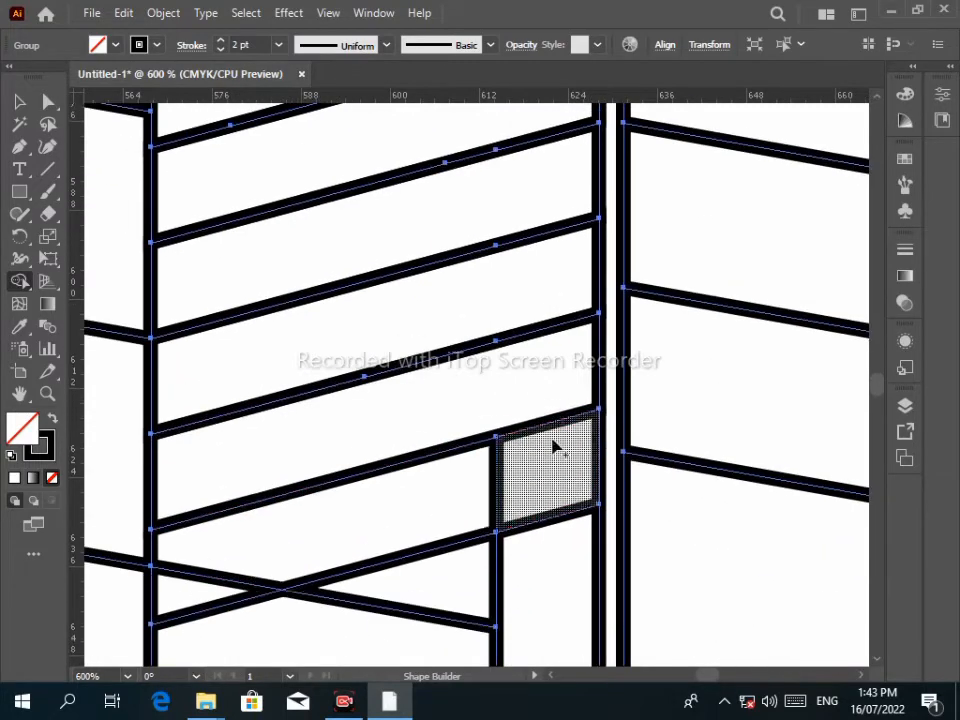
left_click_drag(553, 444, 270, 552)
scroll(510, 429, "down", 3)
scroll(461, 454, "down", 7)
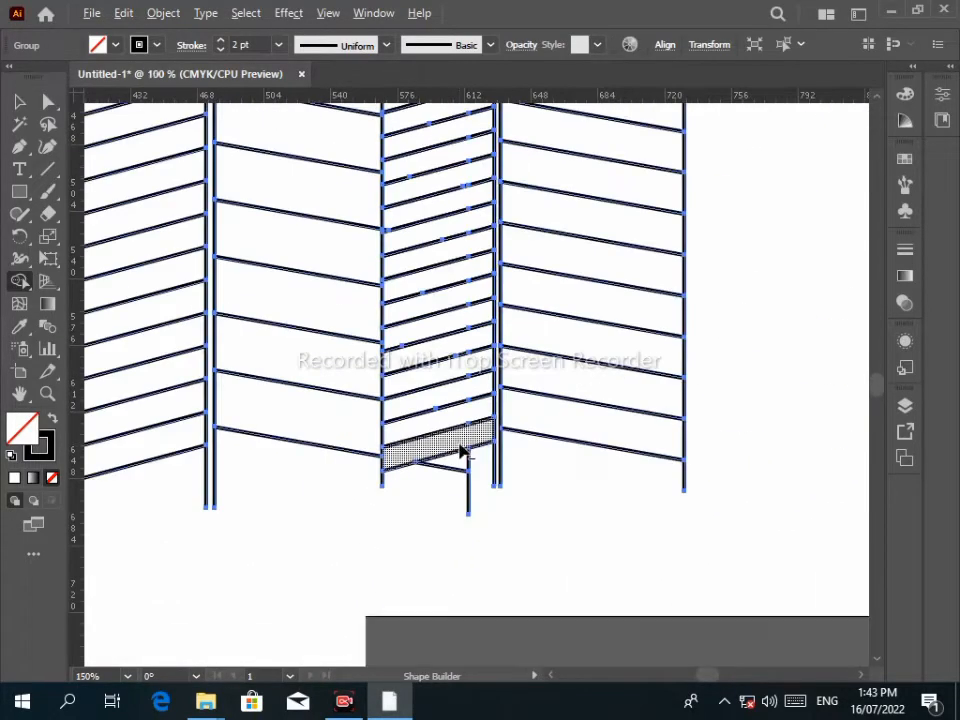
scroll(445, 197, "up", 2)
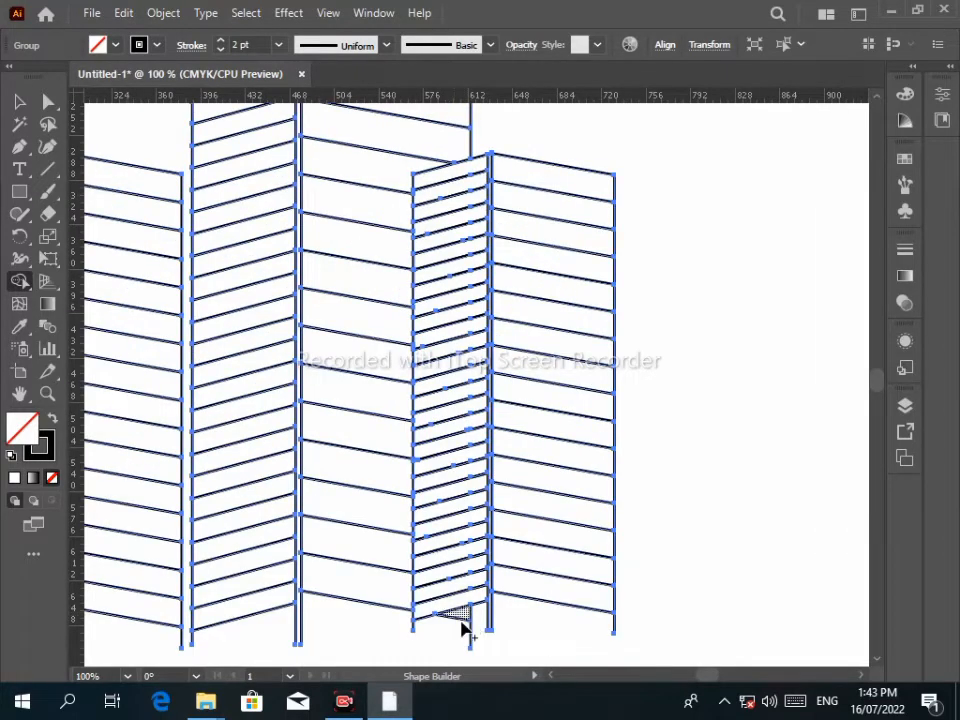
scroll(343, 300, "down", 1)
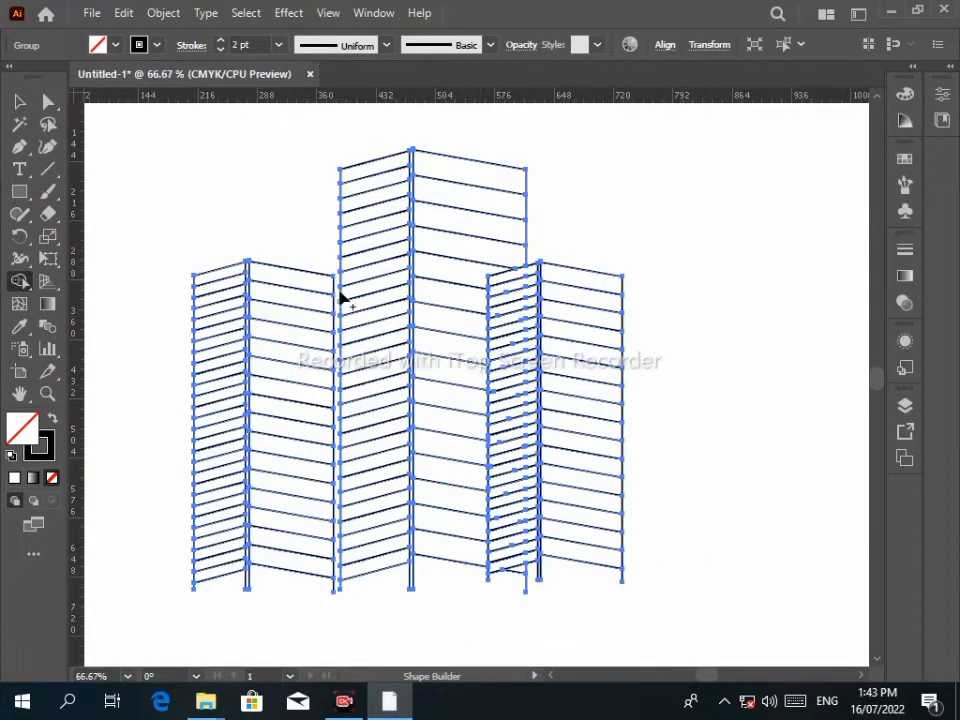
left_click(19, 101)
left_click(143, 163)
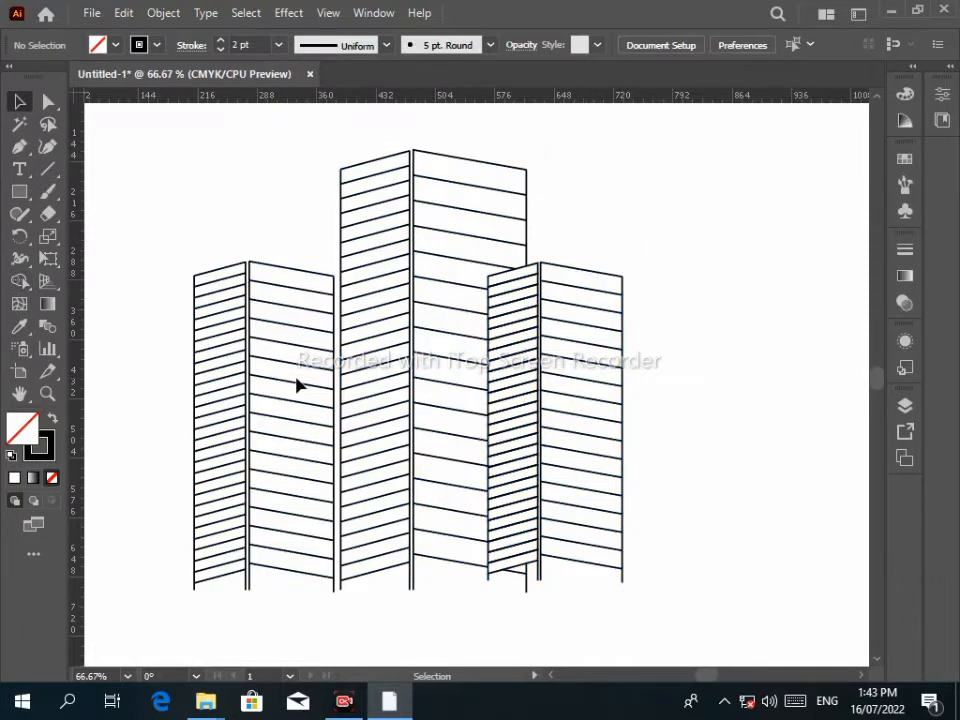
Ungroup the three buildings so they can be selected separately
left_click_drag(175, 232, 324, 615)
right_click(290, 548)
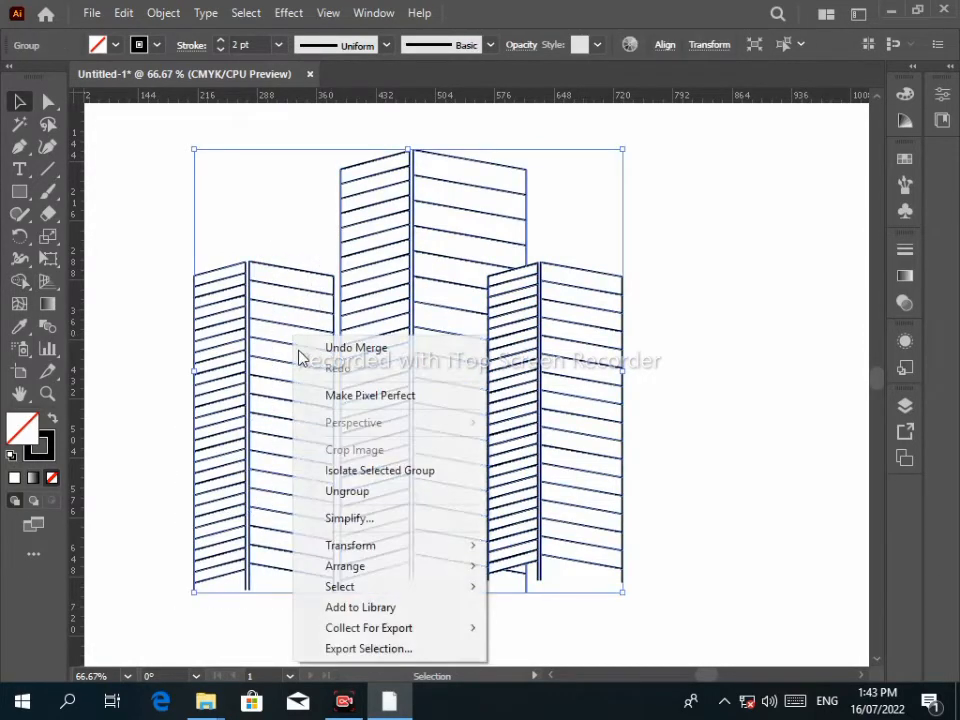
left_click(383, 493)
left_click(688, 317)
Nudge the left building slightly right to narrow its gap to the central tower
left_click_drag(165, 231, 312, 616)
key("Right")
key("Right")
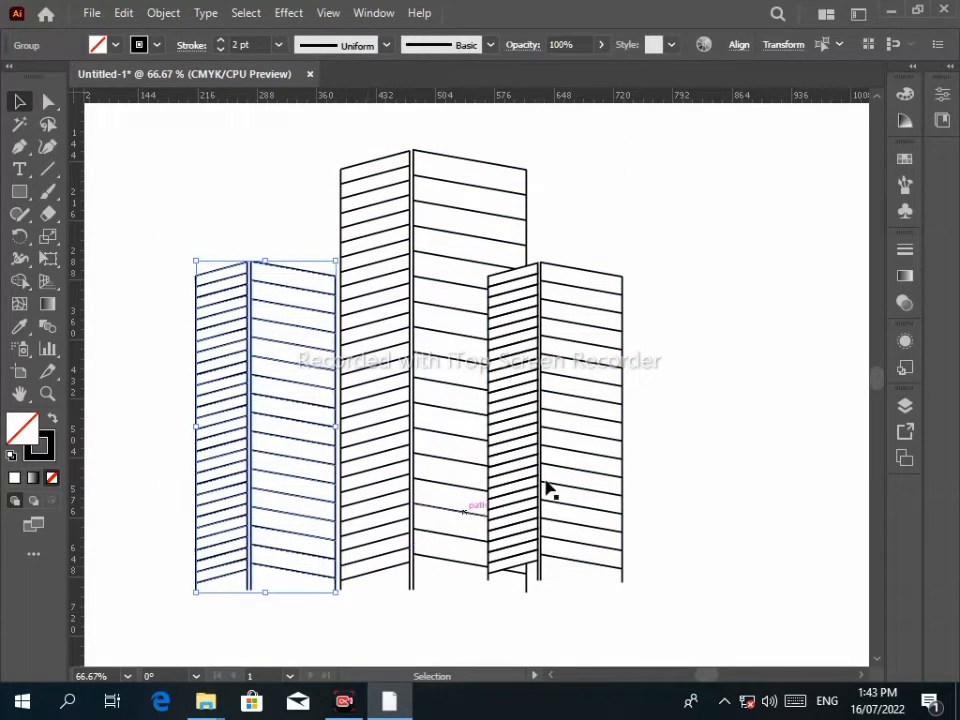
left_click(660, 384)
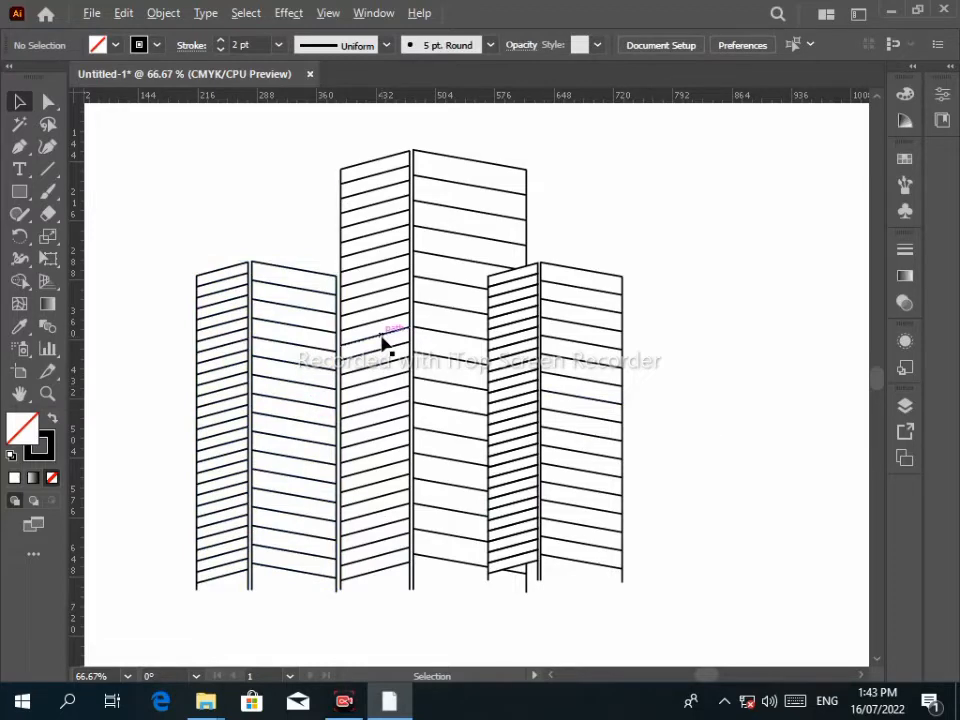
Erase the tower's stray line ends beneath the right building's left face with Shape Builder, and deselect the buildings
scroll(385, 345, "down", 2)
scroll(396, 353, "up", 1)
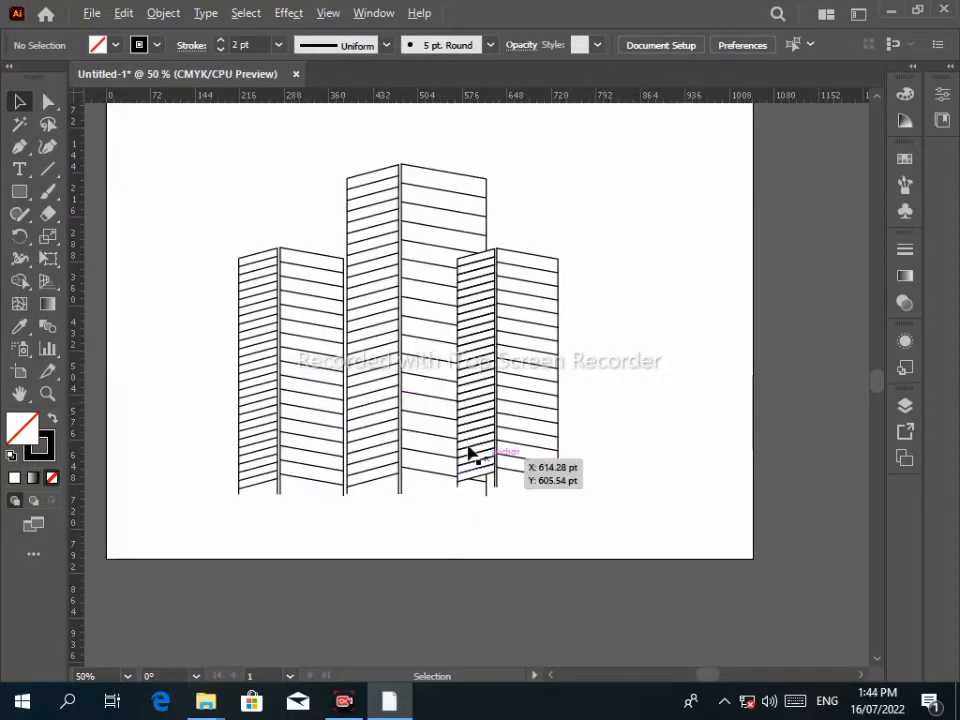
scroll(468, 453, "up", 1)
scroll(489, 501, "up", 3)
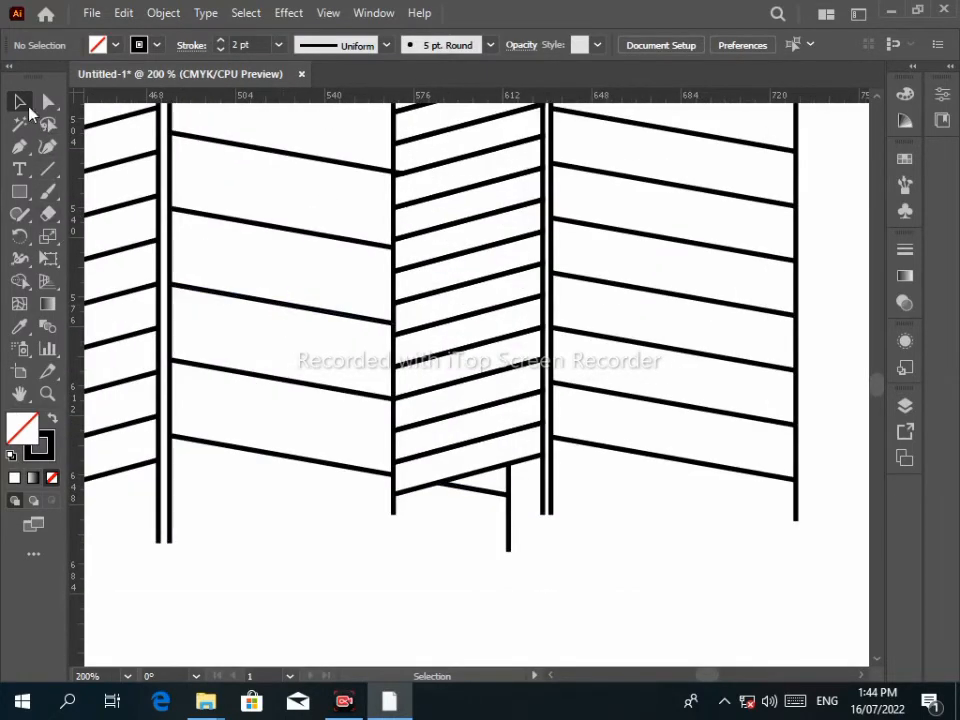
left_click_drag(822, 161, 228, 592)
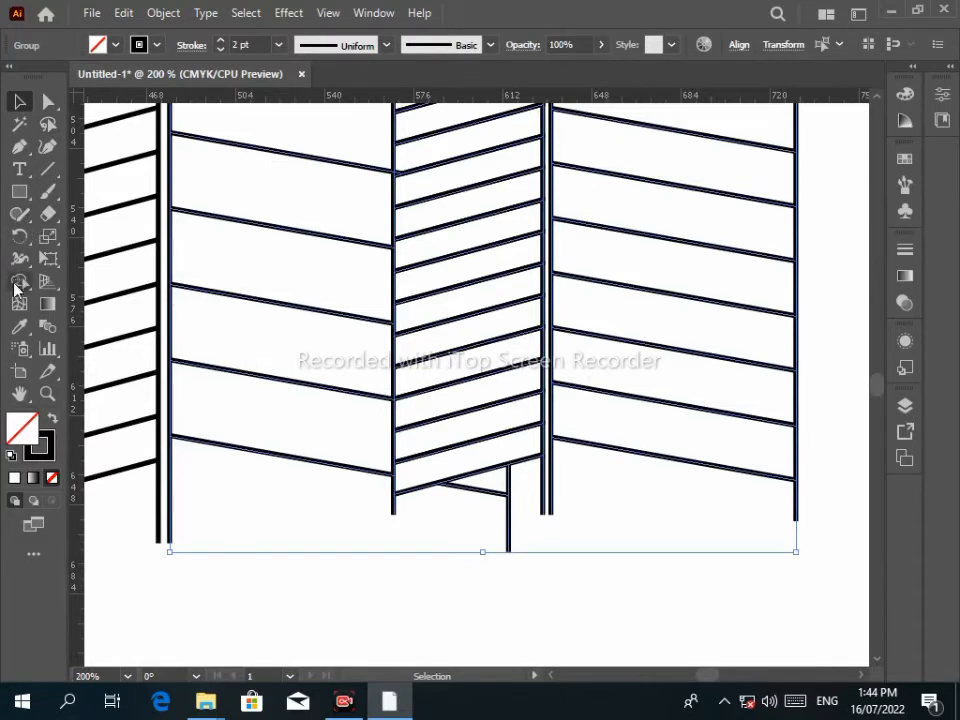
left_click_drag(17, 281, 80, 285)
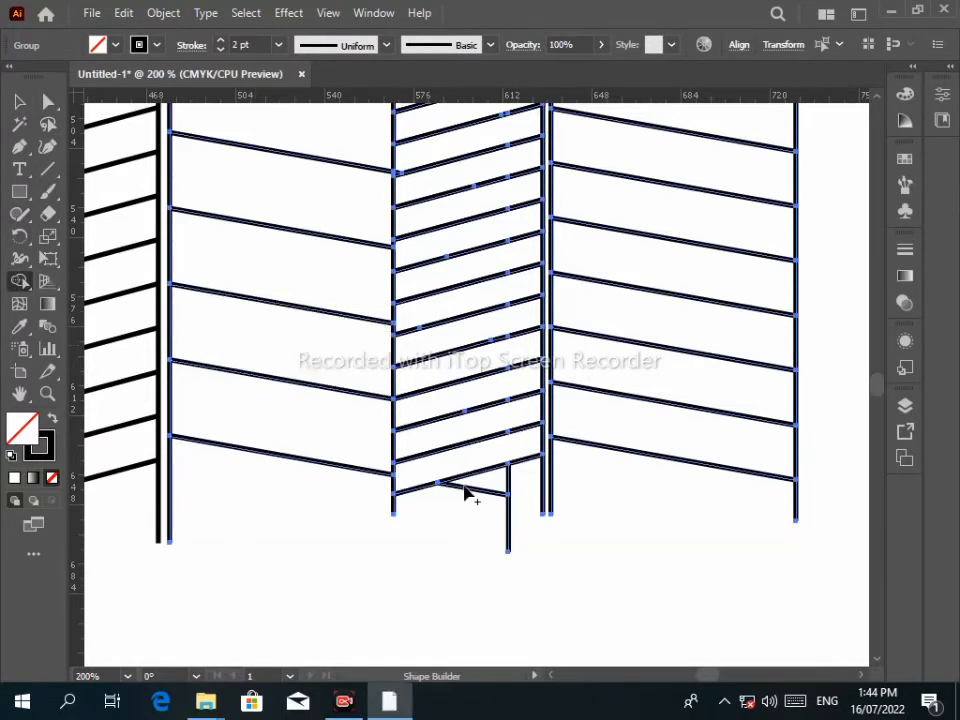
left_click(497, 481)
left_click(475, 510, "alt")
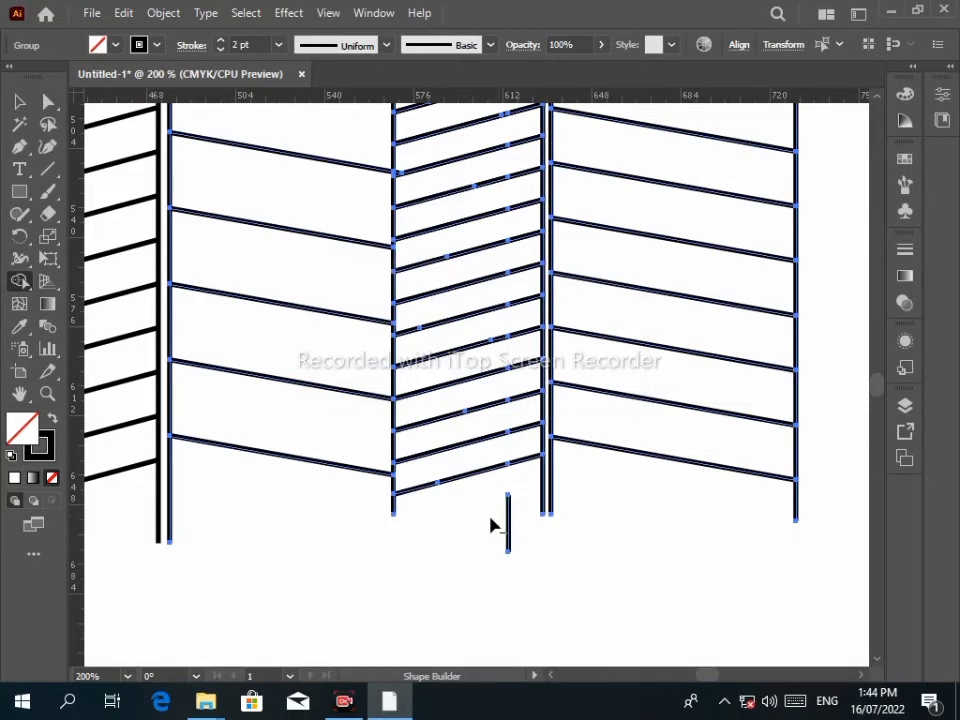
scroll(508, 520, "down", 4)
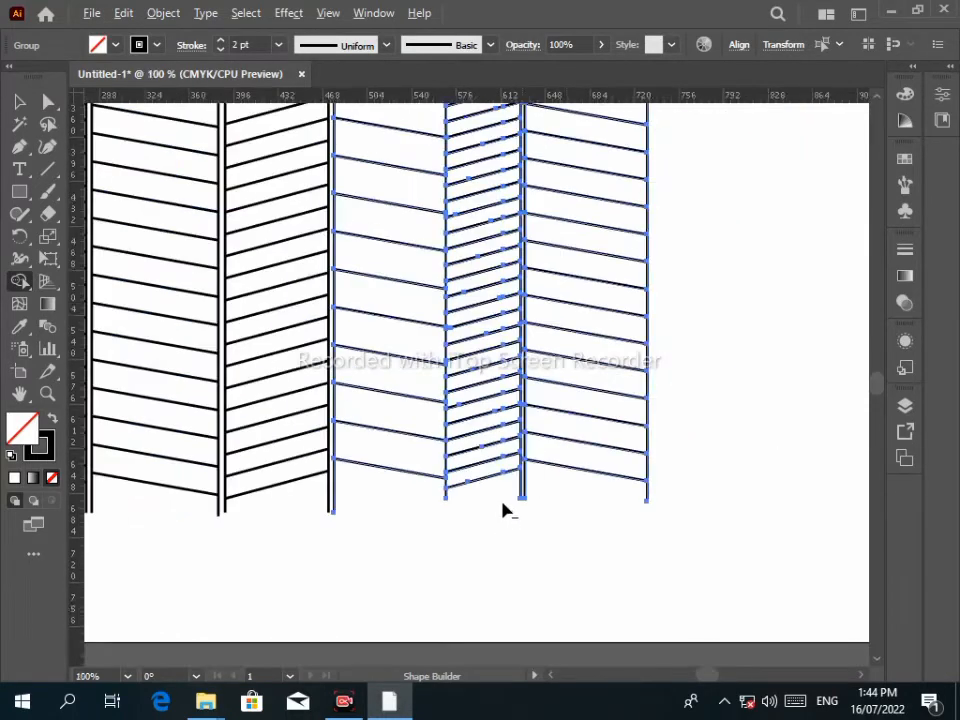
left_click(19, 101)
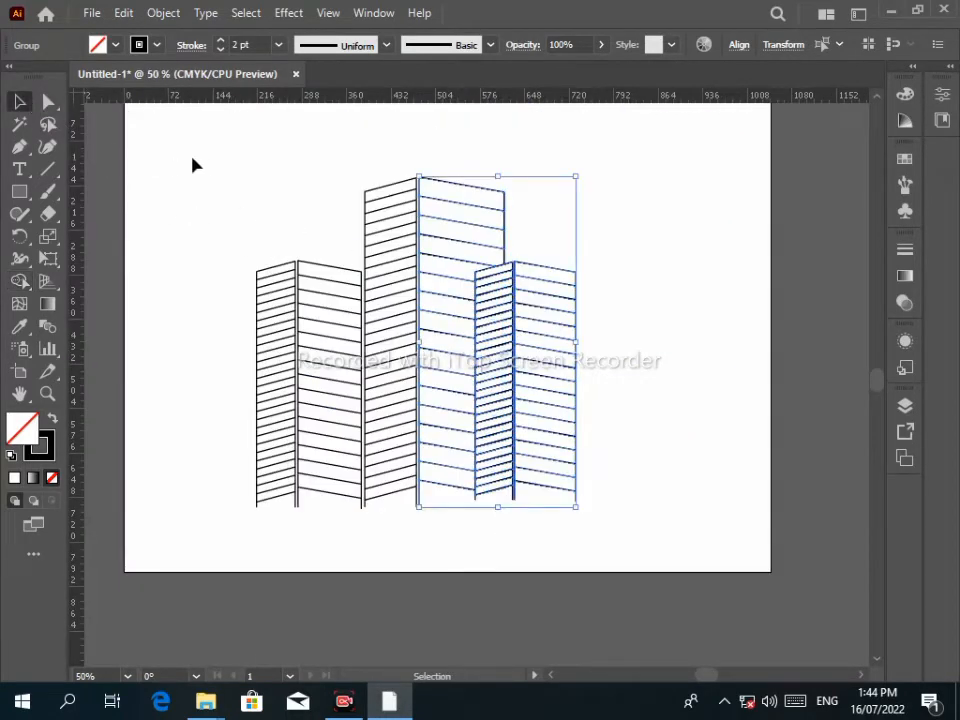
left_click(641, 483)
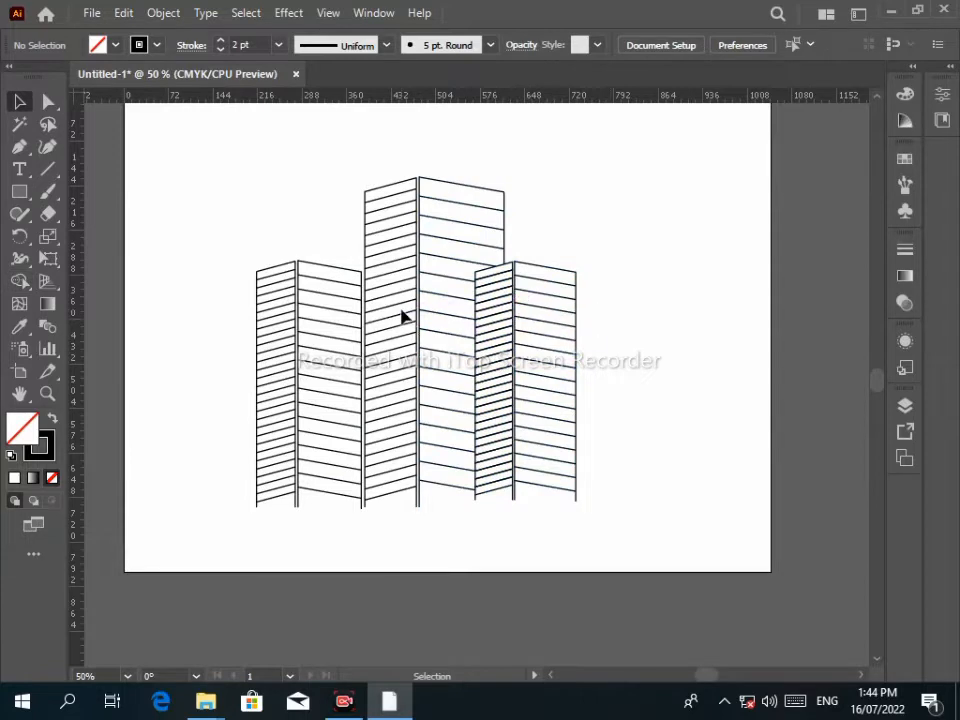
Draw an unfilled square with a 2 pt black stroke and place it below the buildings, centered across the artboard
scroll(345, 407, "down", 1)
left_click(19, 193)
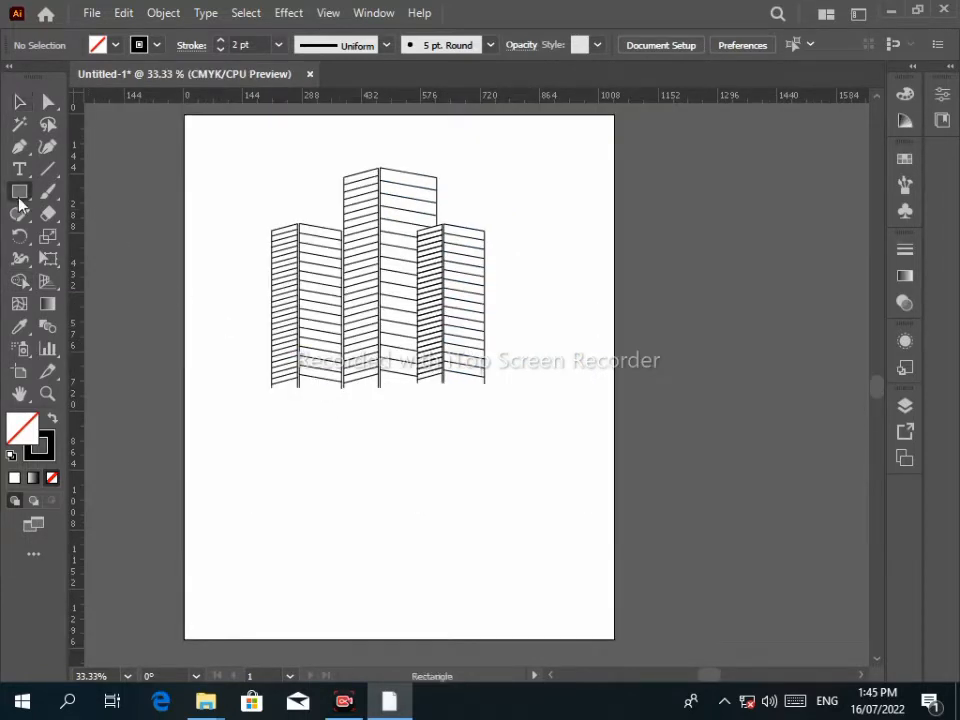
left_click_drag(522, 315, 674, 465)
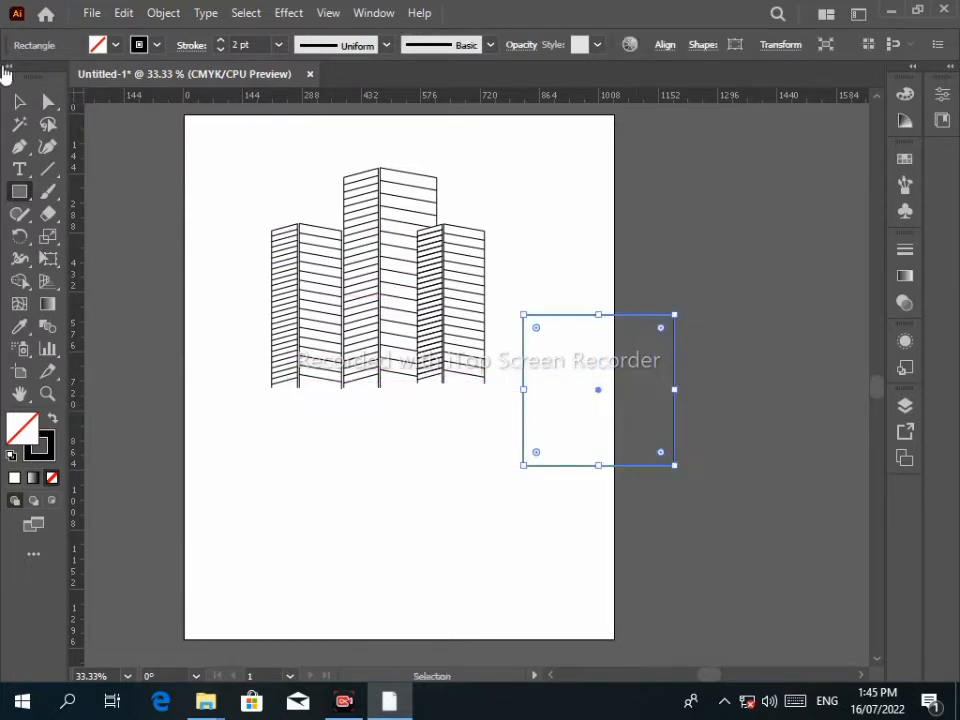
left_click(19, 101)
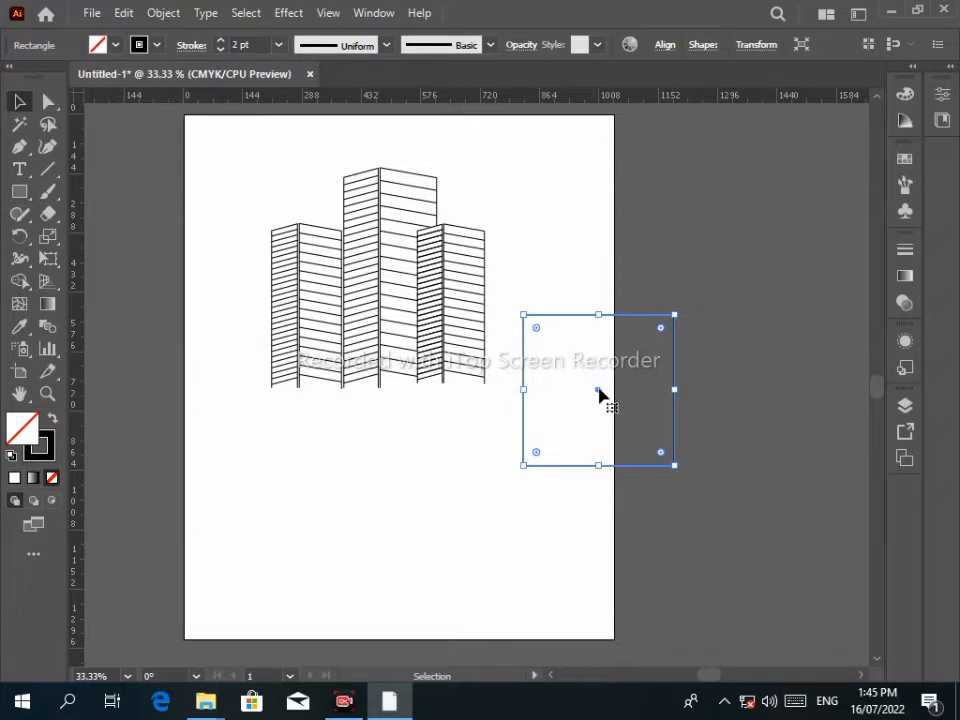
left_click_drag(598, 391, 399, 489)
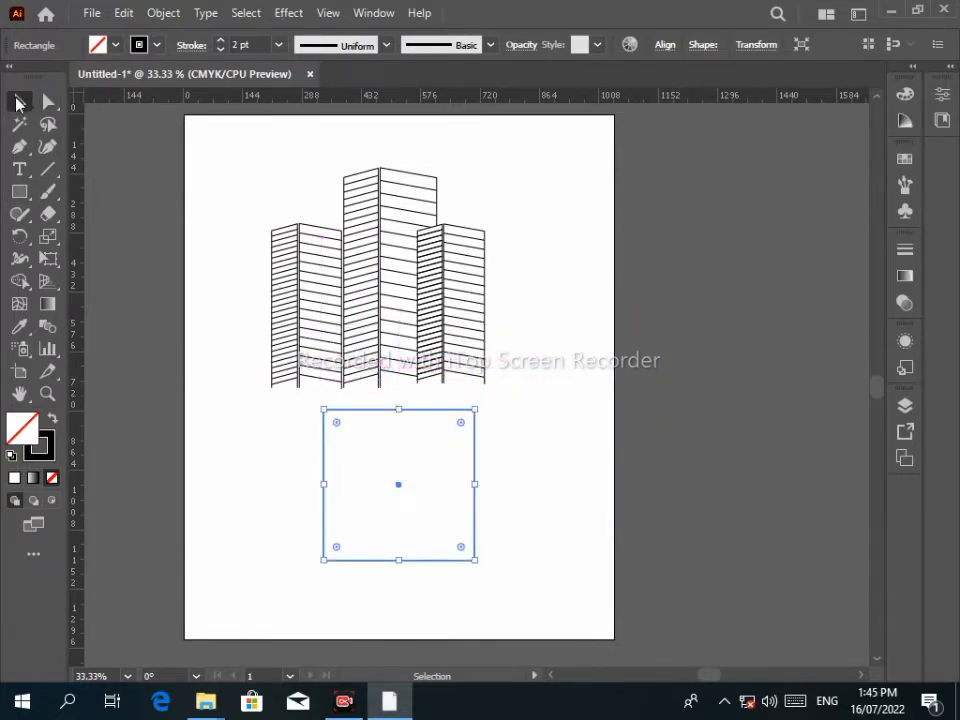
Group all the building artwork into one object and deselect it
left_click_drag(198, 143, 535, 401)
key("a")
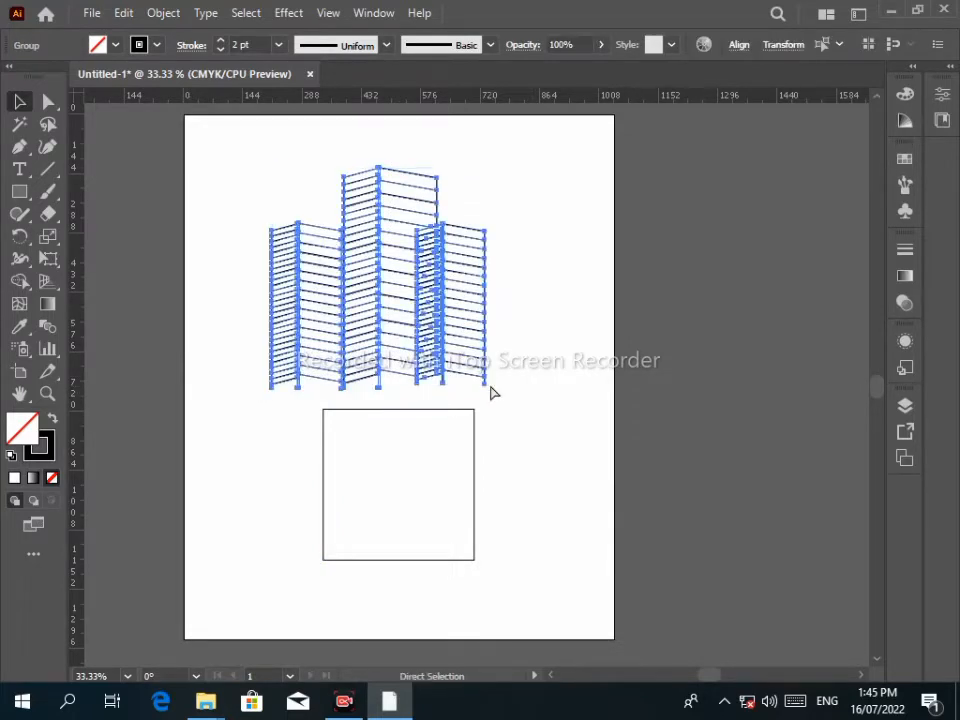
key("v")
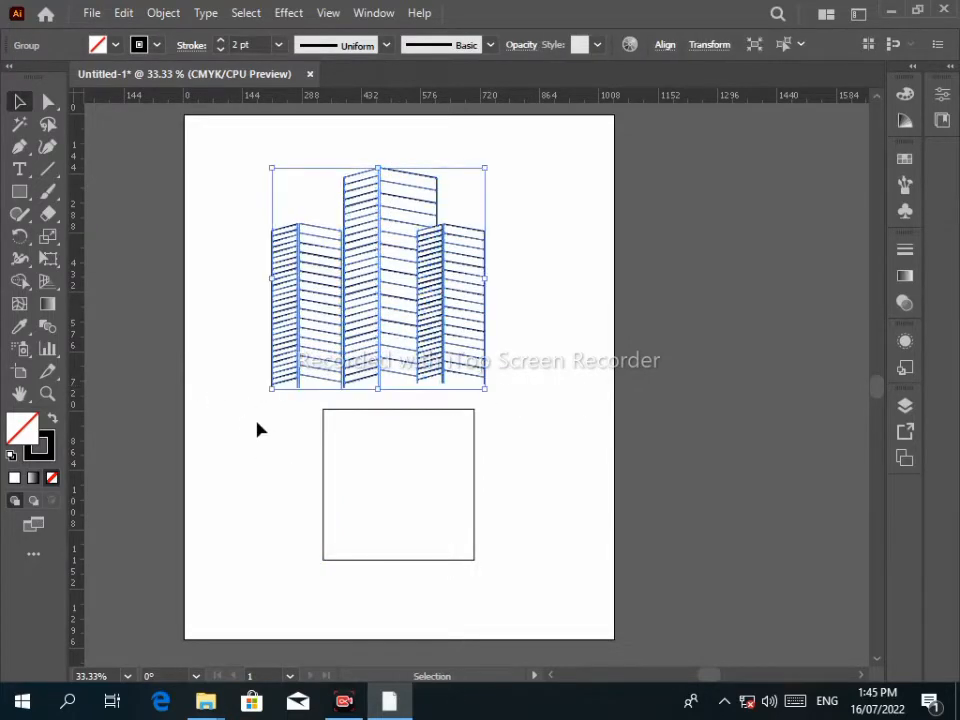
left_click(288, 436)
Rotate the square about 45° into a diamond and center it on the buildings' base, its side corners near the outer walls
left_click_drag(268, 403, 492, 567)
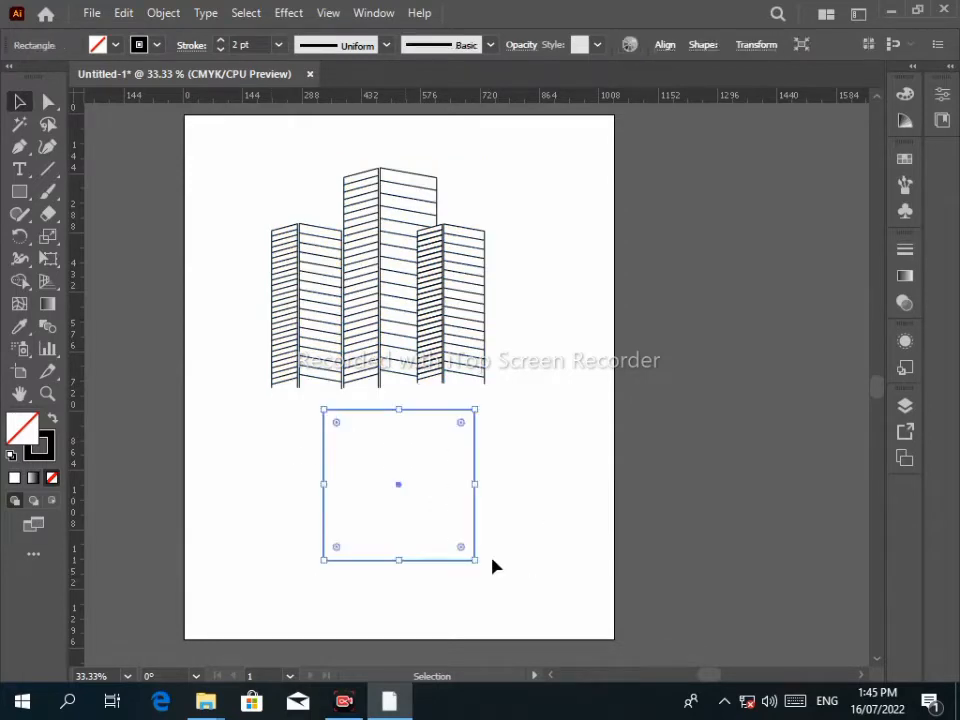
left_click_drag(483, 403, 396, 352)
left_click_drag(398, 497, 380, 387)
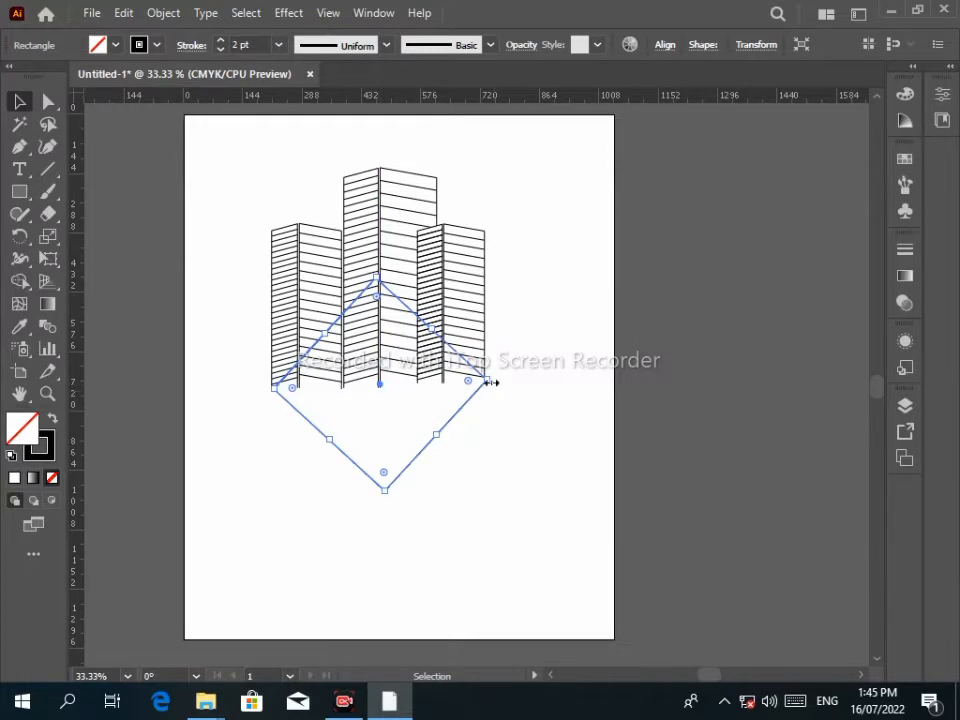
Enlarge the diamond so it reaches just past the buildings' outer walls, and shift it left to straddle the base
left_click_drag(492, 382, 521, 394)
key("shift+Left")
key("shift+Left")
key("shift+Left")
key("shift+Left")
key("shift+Left")
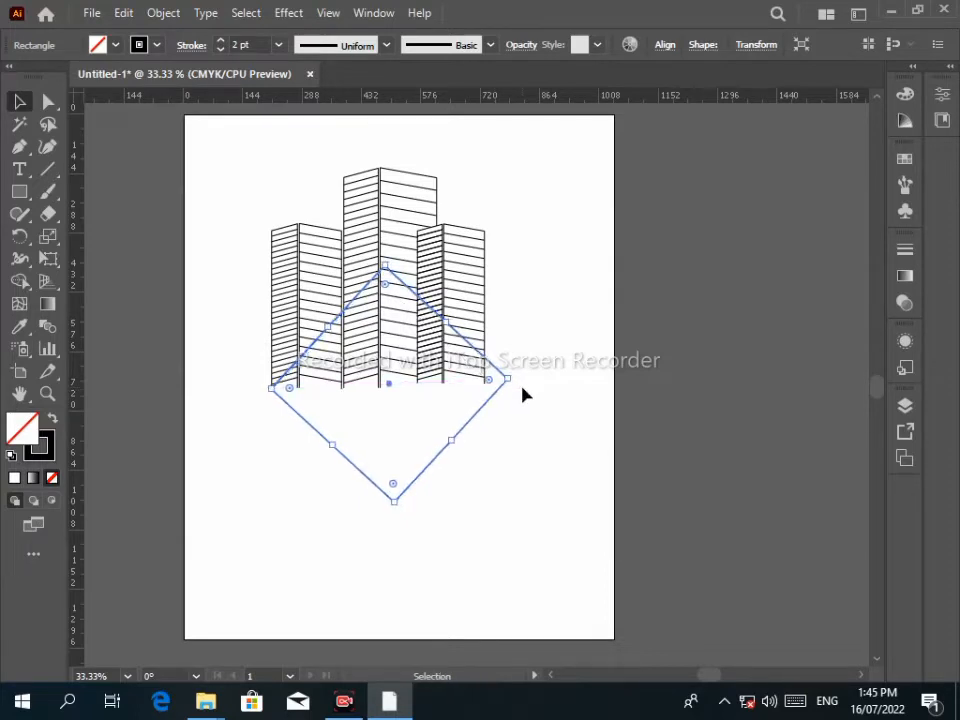
key("Up")
key("Up")
key("Up")
key("Up")
key("Up")
key("Up")
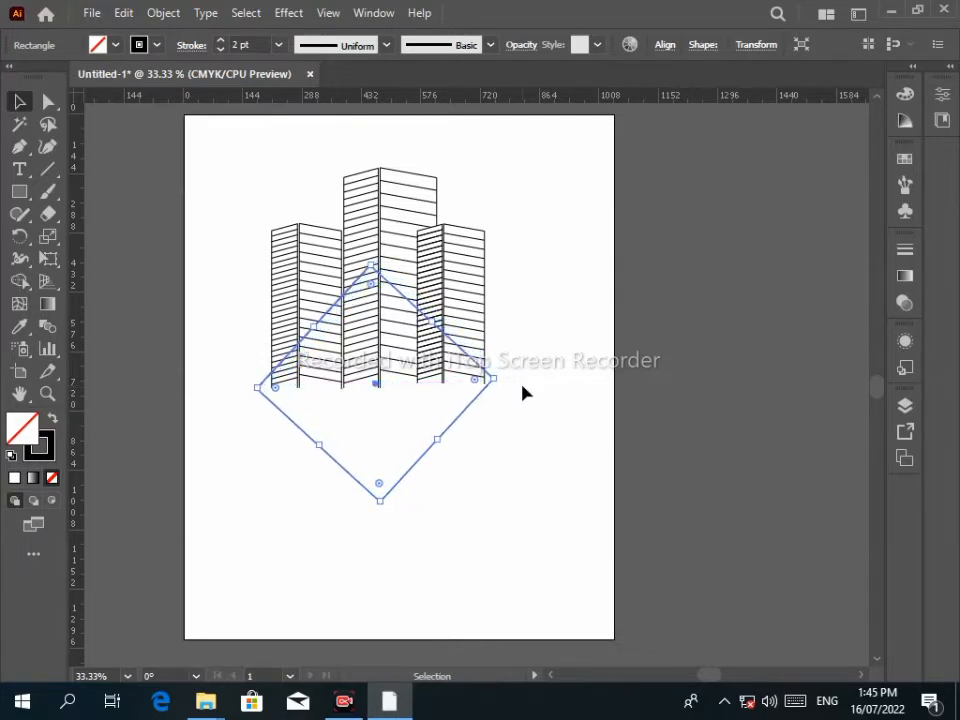
Nudge the enlarged diamond slightly right and down until it sits centered just under the buildings' base line
key("Right")
key("Right")
key("Right")
key("Right")
key("Right")
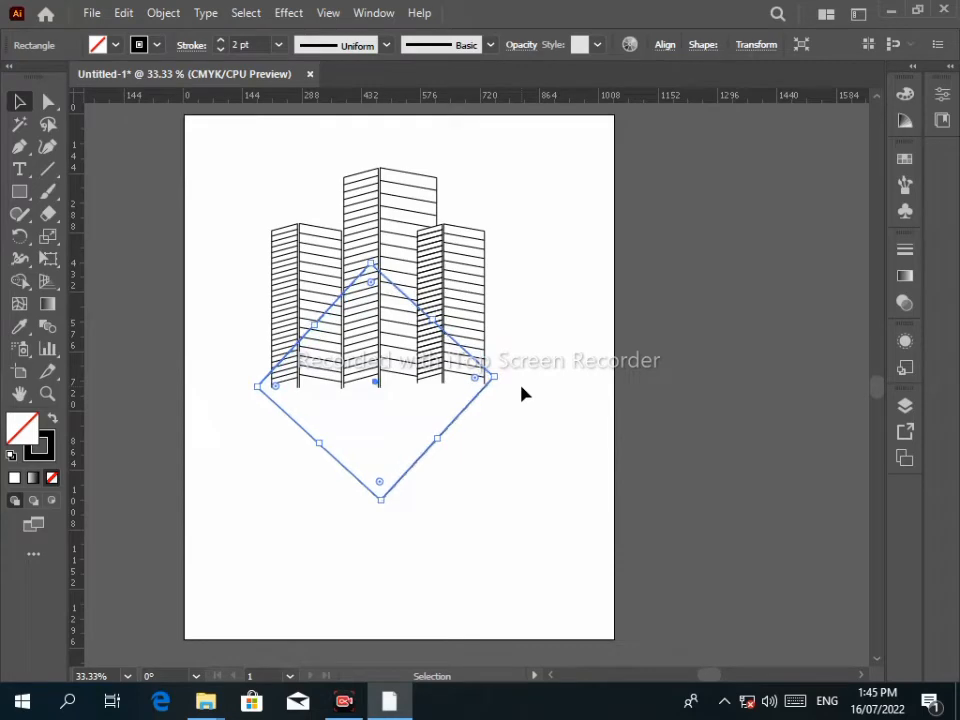
key("Down")
key("Down")
key("Down")
key("Down")
key("Down")
key("Down")
key("Down")
key("Down")
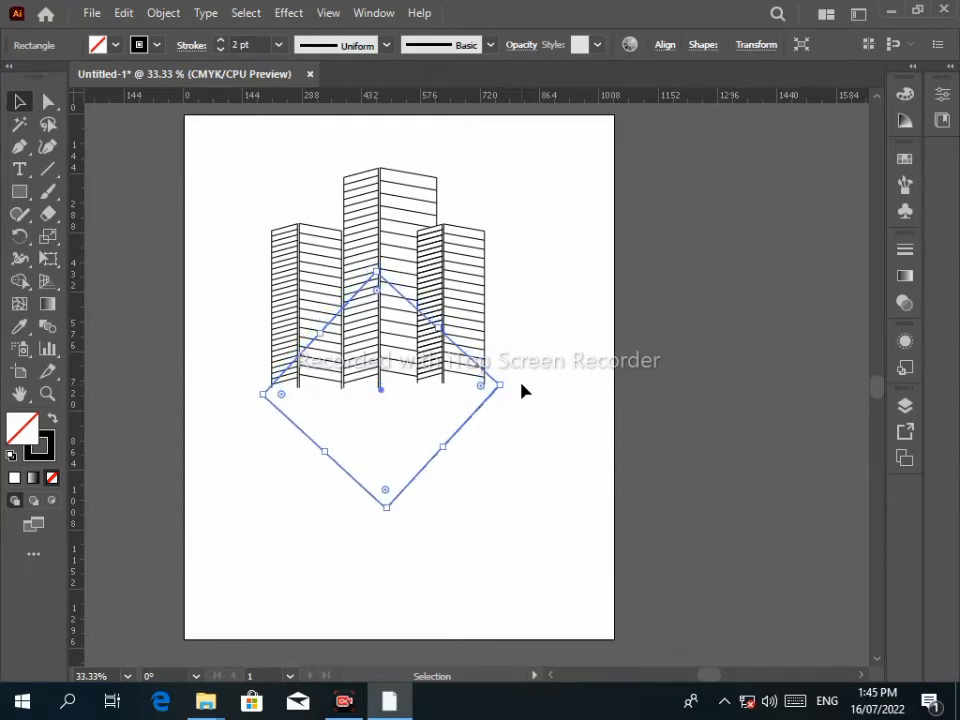
key("Right")
key("Right")
key("Right")
key("Down")
key("Down")
key("Down")
key("Down")
key("Down")
key("Down")
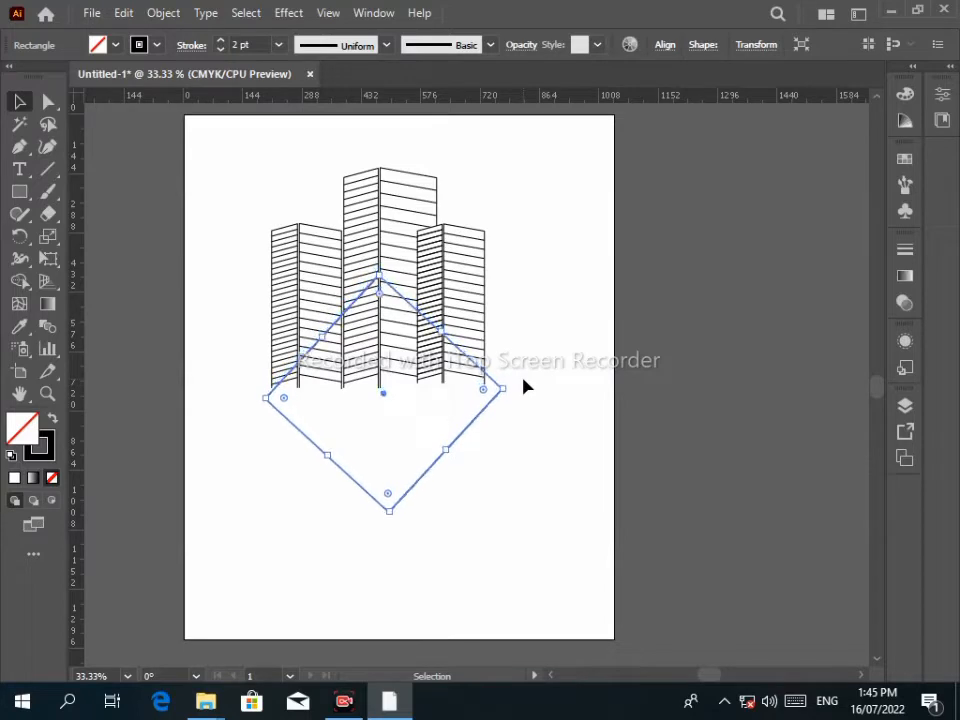
key("Right")
key("Left")
key("Left")
key("Left")
key("Left")
key("Left")
key("Down")
key("Down")
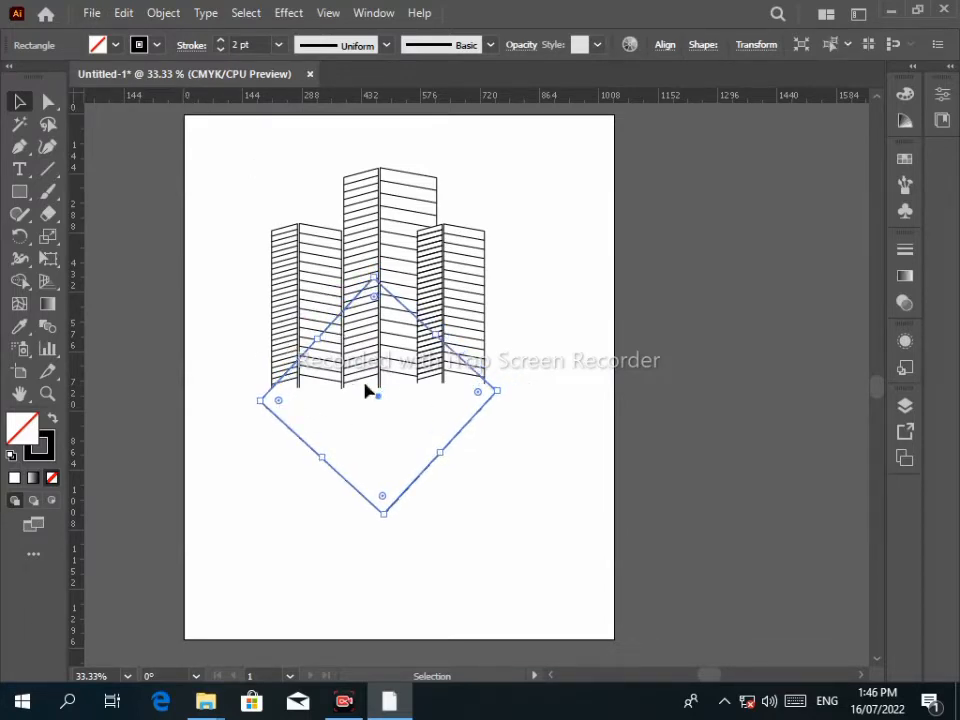
key("a")
key("v")
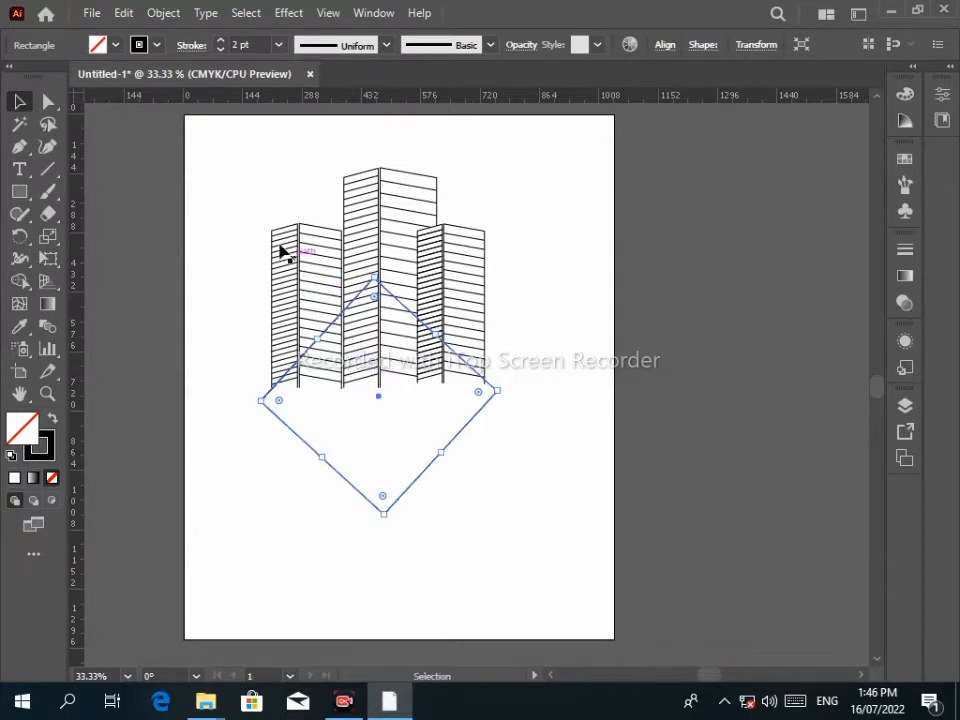
Duplicate the diamond in front of itself and scale the copy down about its center to leave an even inner gap
left_click(91, 12)
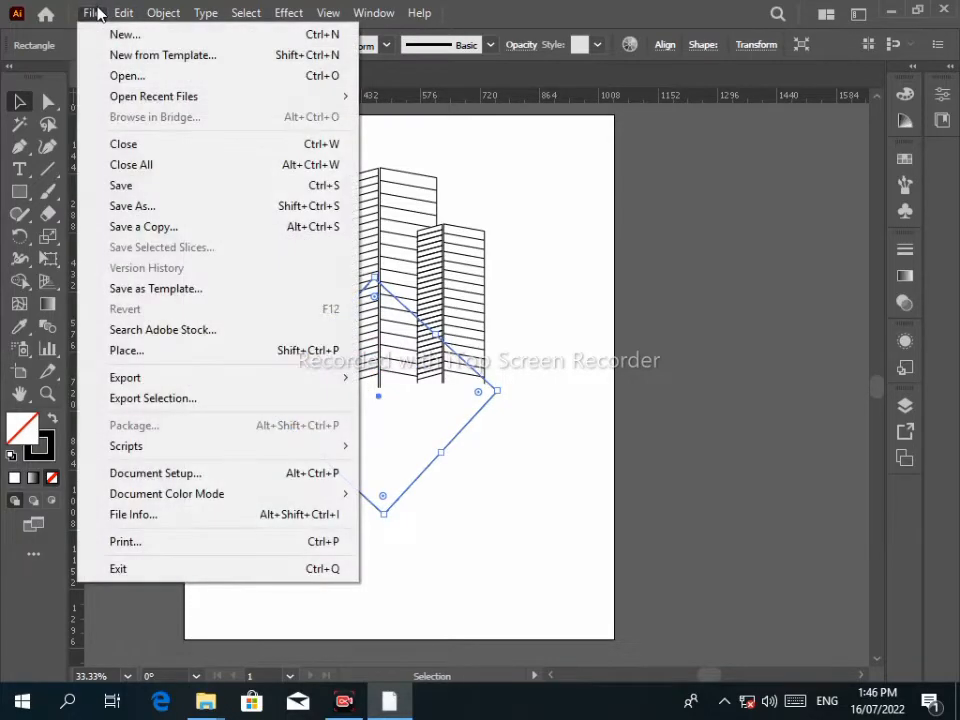
left_click(130, 11)
left_click(128, 12)
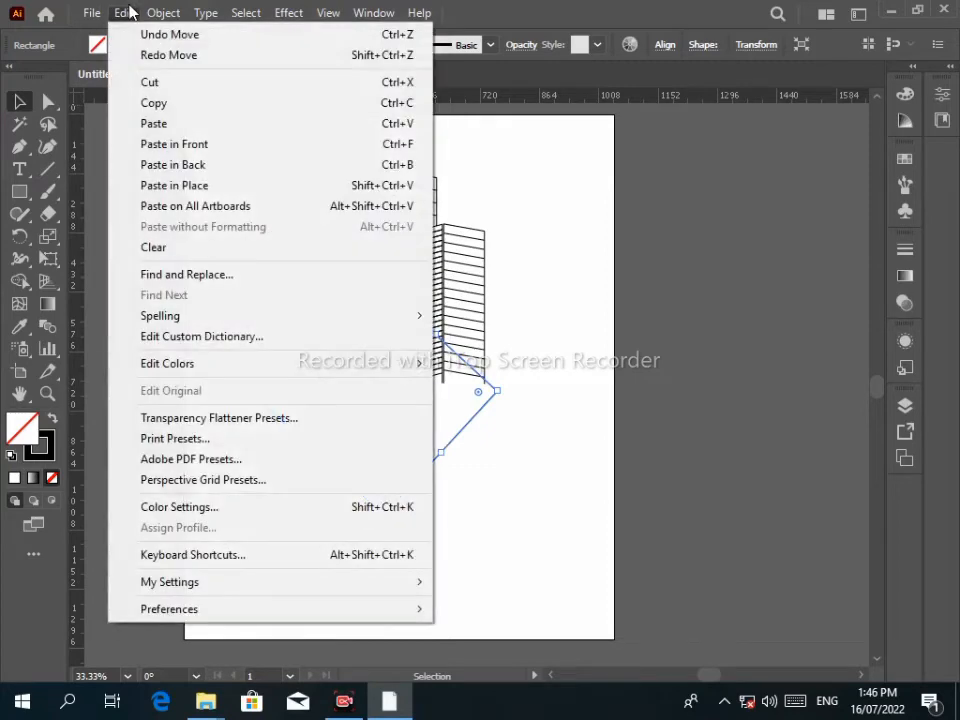
left_click(205, 104)
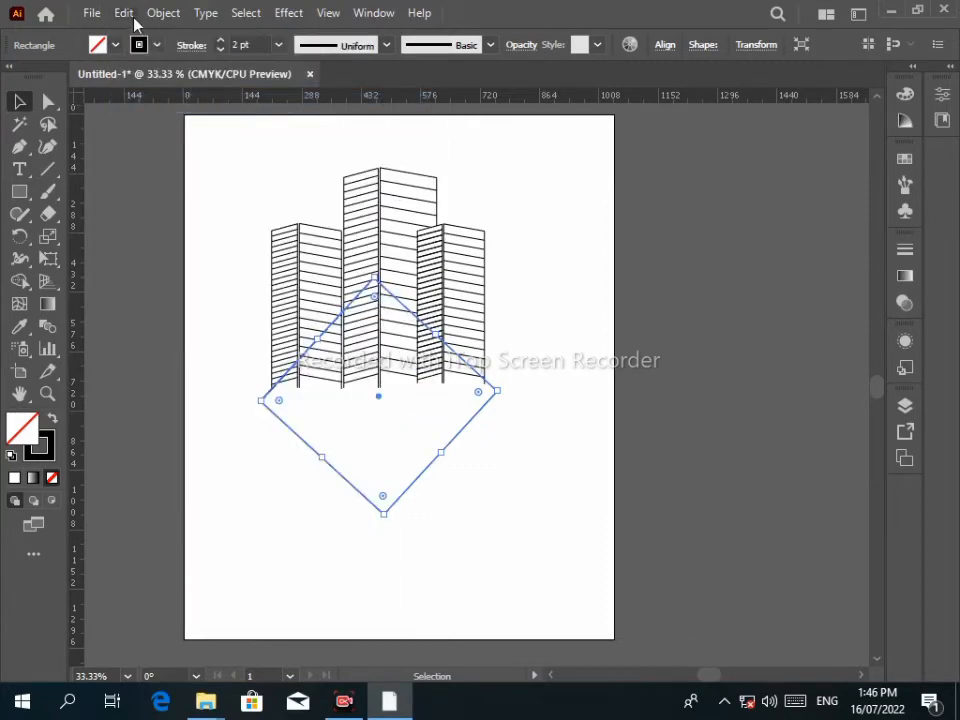
left_click(125, 13)
left_click(203, 145)
left_click_drag(502, 394, 489, 387)
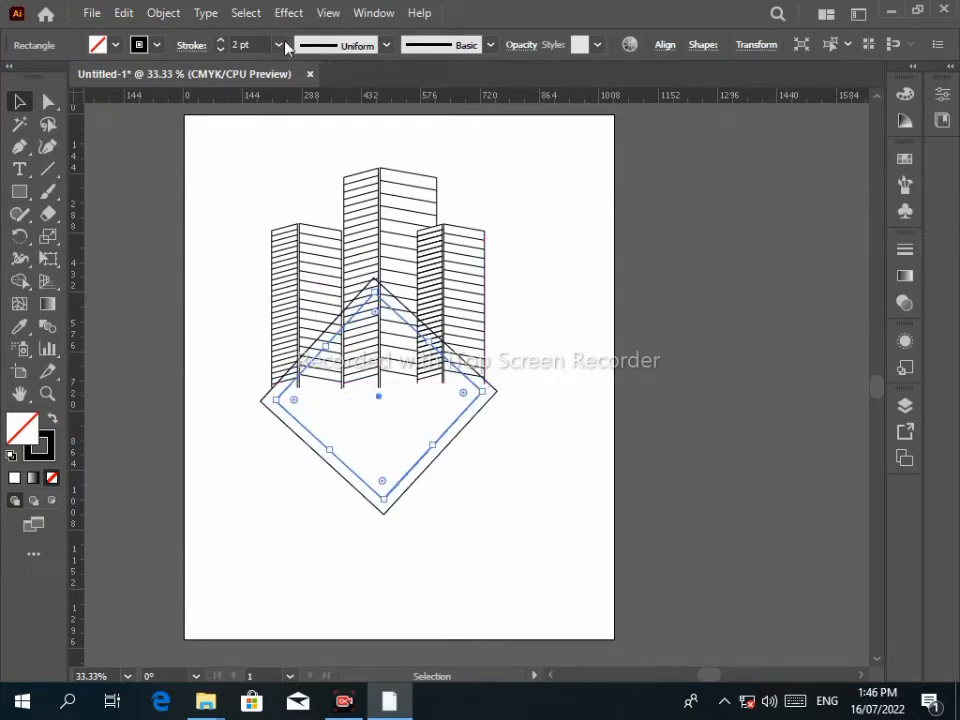
Set the inner diamond's stroke weight to 12 pt and deselect it
left_click(222, 40)
left_click(222, 40)
left_click(221, 39)
left_click(221, 39)
left_click(220, 38)
left_click(220, 38)
double_click(217, 24)
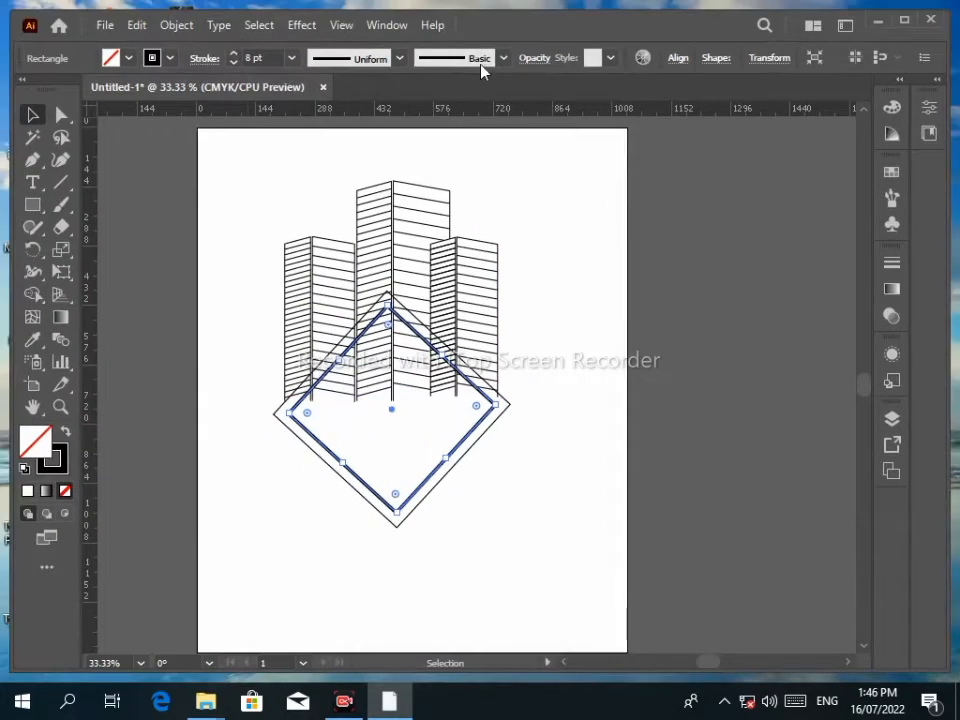
double_click(343, 12)
left_click(220, 40)
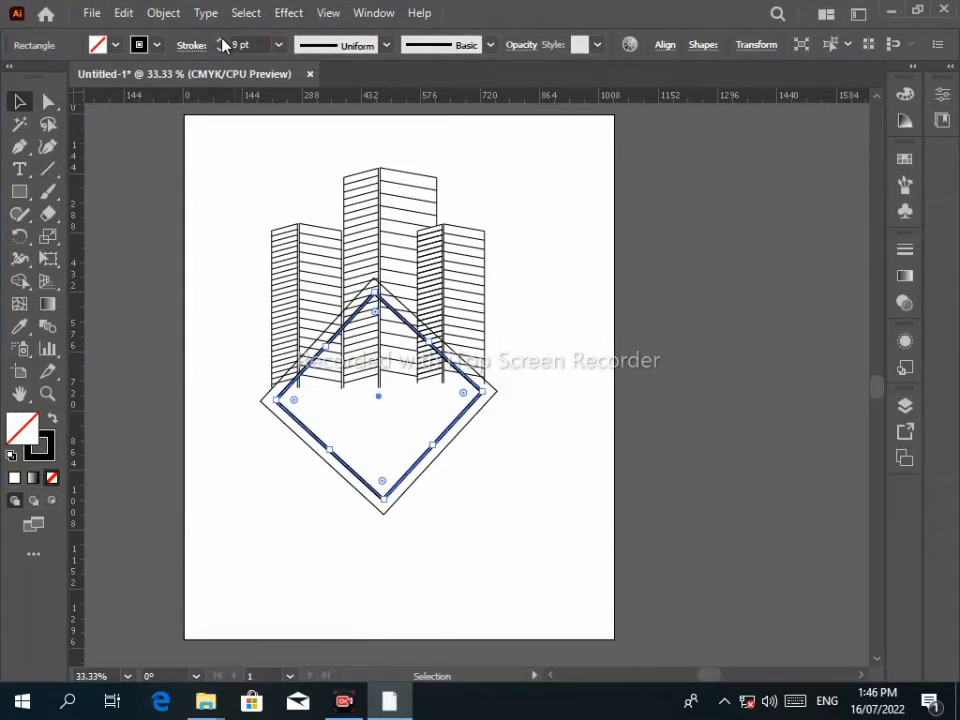
left_click(220, 40)
left_click(220, 40)
left_click(220, 40)
left_click(466, 412)
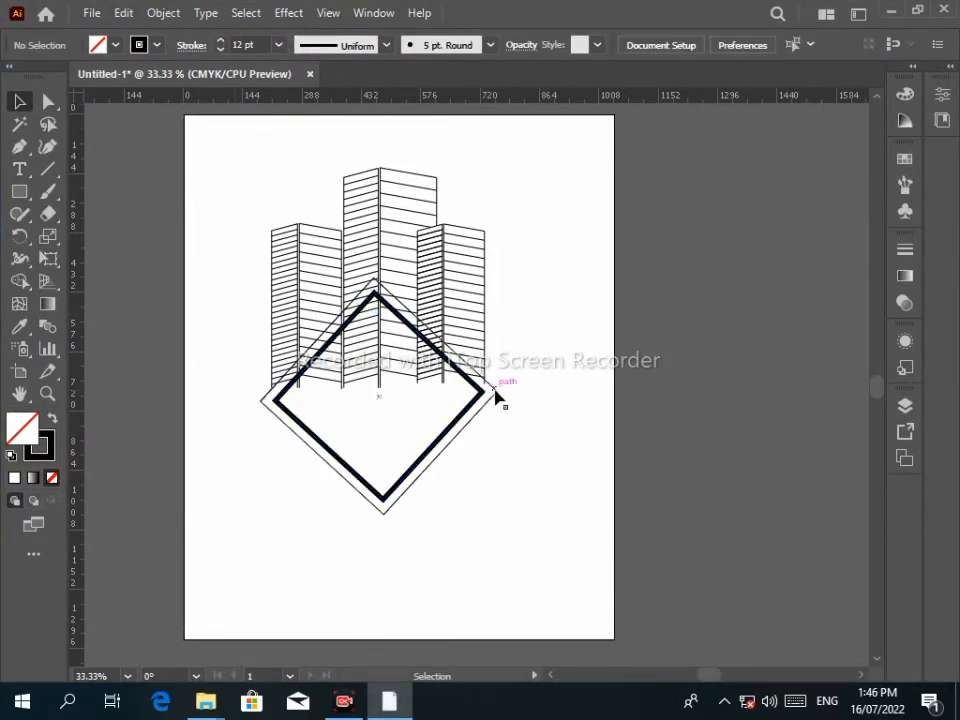
Fit the thin outer diamond closely around the thick one, with both reaching just past the buildings' outer walls
left_click(495, 390)
left_click_drag(499, 394, 490, 393)
left_click(516, 495)
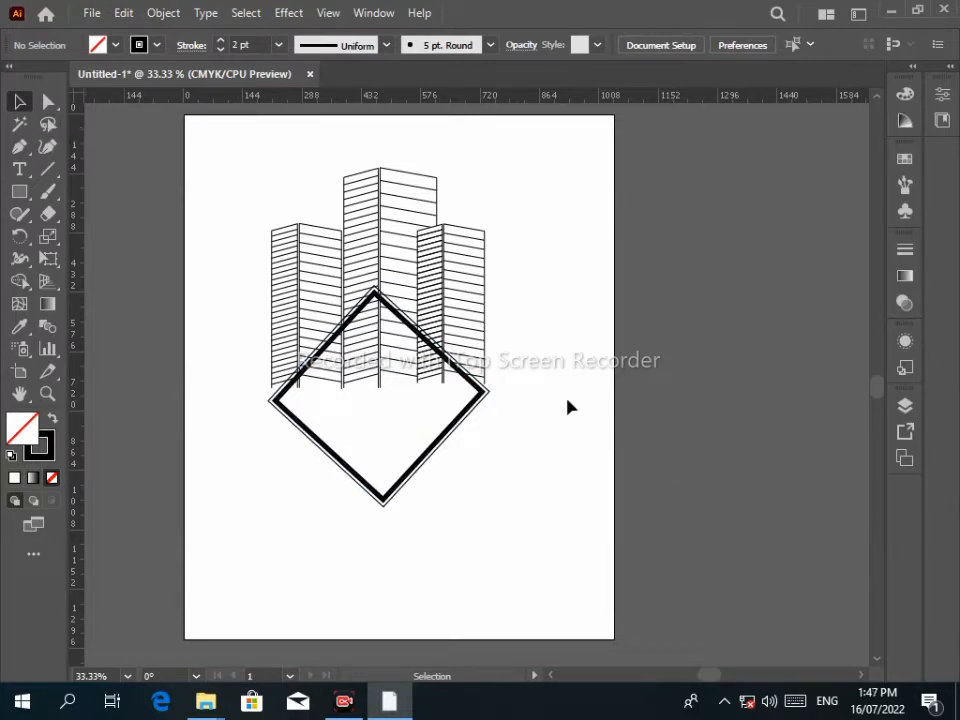
key("ctrl+z")
left_click(540, 494)
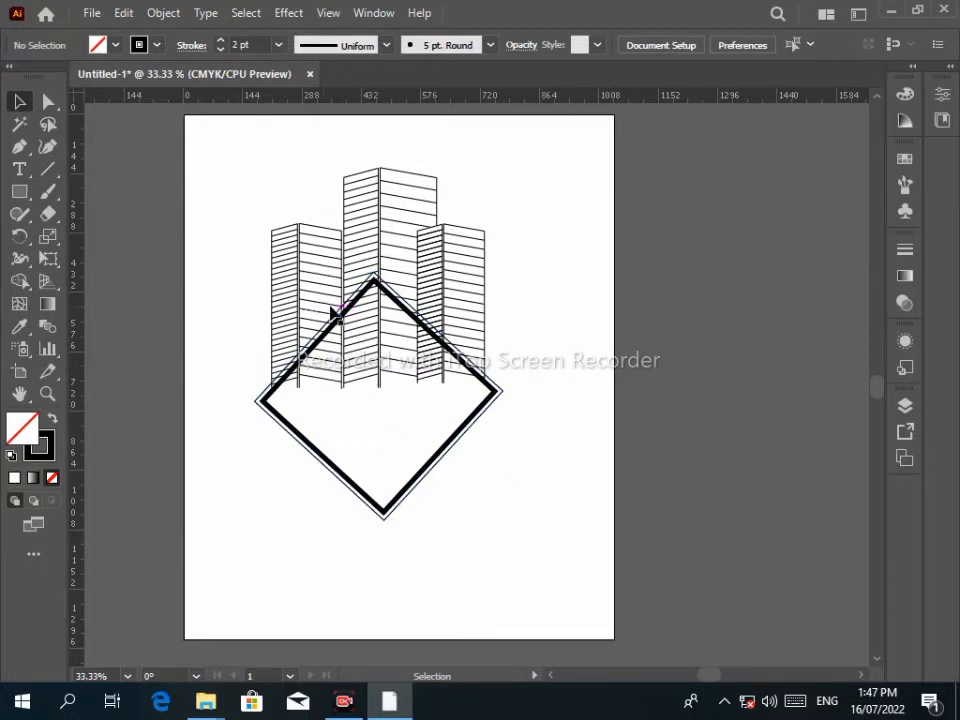
Select the buildings and both diamonds, and erase all building lines inside the thick diamond with Shape Builder
left_click_drag(206, 158, 557, 549)
left_click_drag(18, 284, 105, 289)
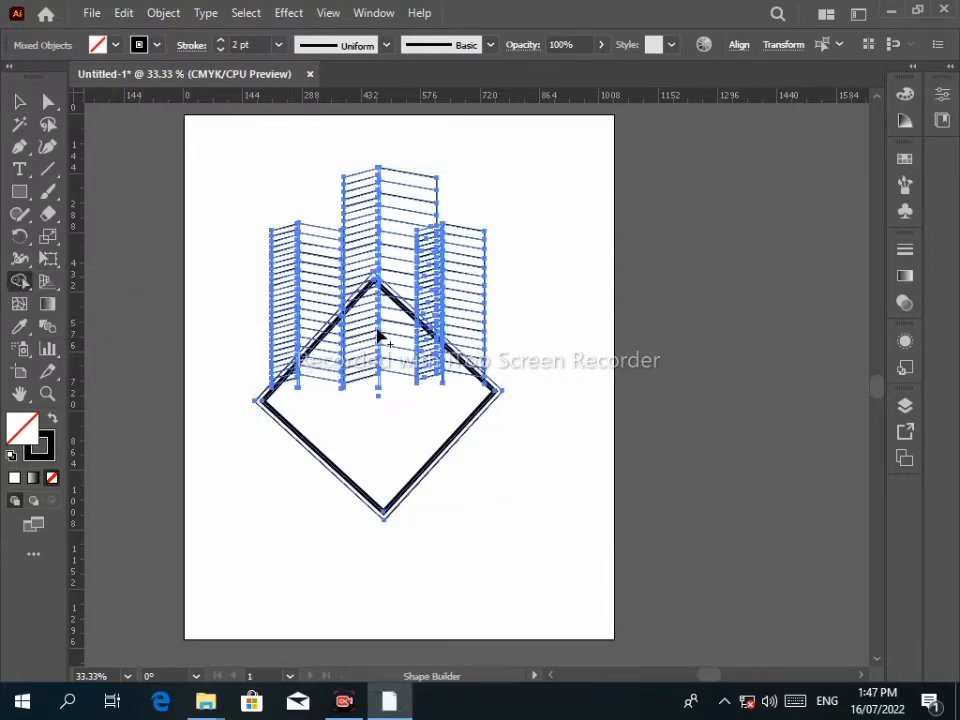
mouse_move(385, 338)
left_mouse_down()
mouse_move(371, 409)
mouse_move(346, 388)
mouse_move(387, 365)
mouse_move(332, 336)
left_mouse_up()
scroll(330, 334, "up", 3)
mouse_move(296, 399)
left_mouse_down()
mouse_move(229, 461)
mouse_move(510, 490)
mouse_move(617, 365)
left_mouse_up()
left_click_drag(702, 399, 713, 486)
mouse_move(600, 316)
left_mouse_down()
mouse_move(602, 341)
mouse_move(505, 225)
mouse_move(486, 262)
left_mouse_up()
left_click_drag(354, 314, 382, 348)
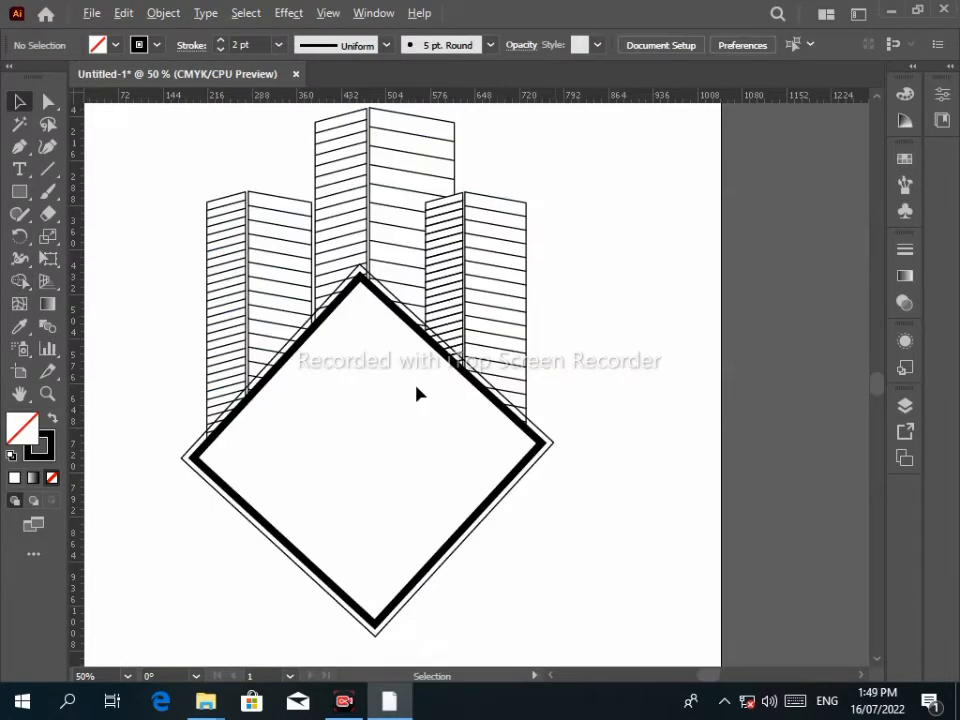
Draw a horizontal line across the diamonds at their side corners, extending past both sides, and nudge it up slightly
scroll(418, 392, "up", 1)
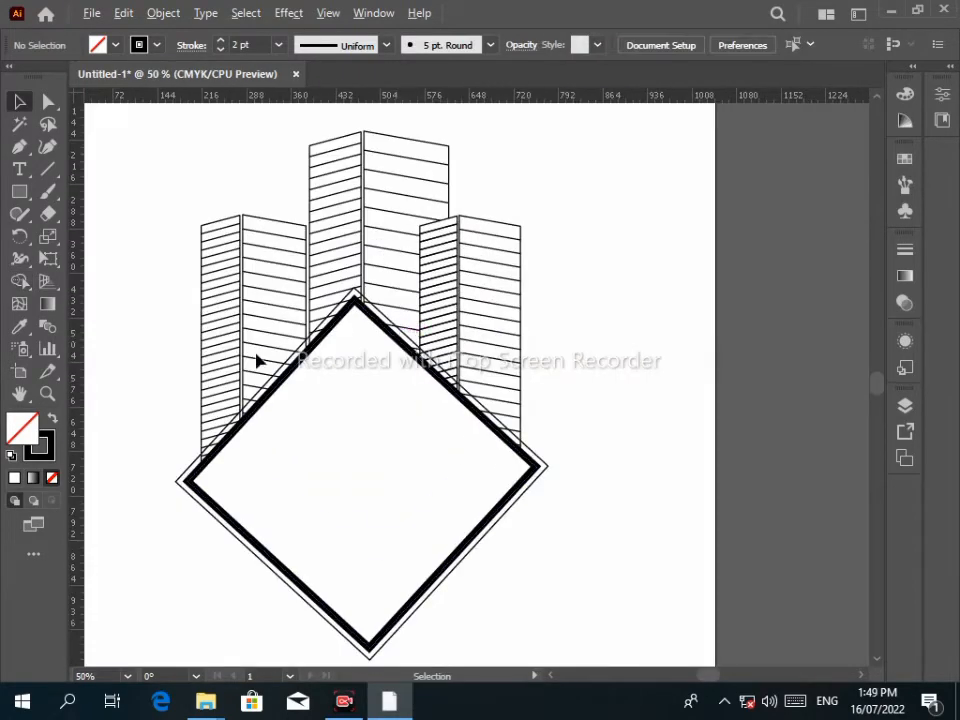
left_click(46, 169)
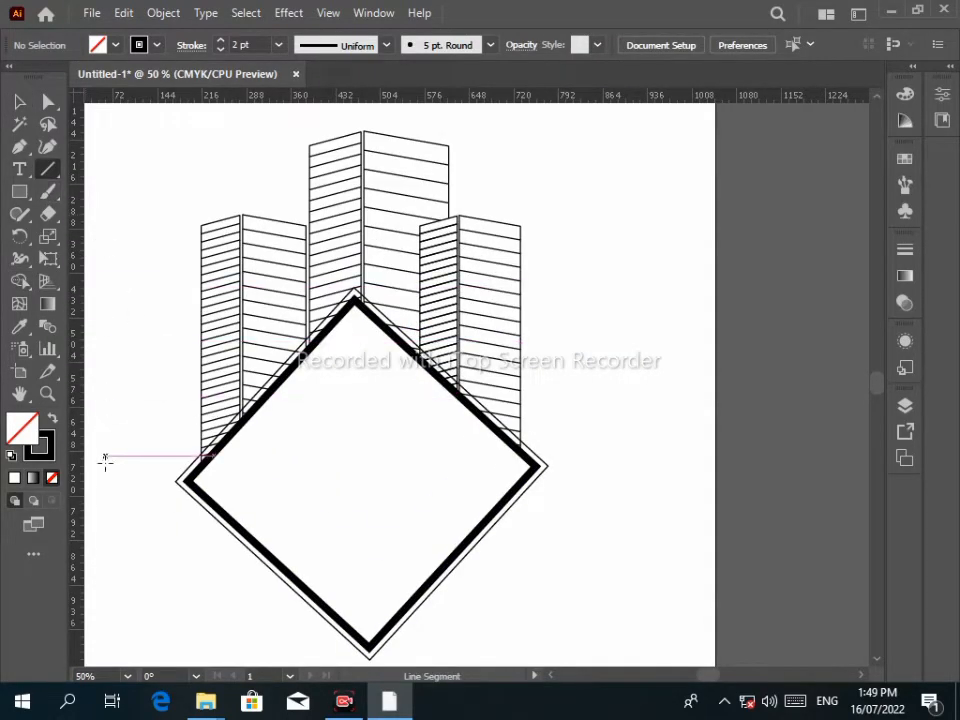
left_click_drag(110, 471, 623, 461)
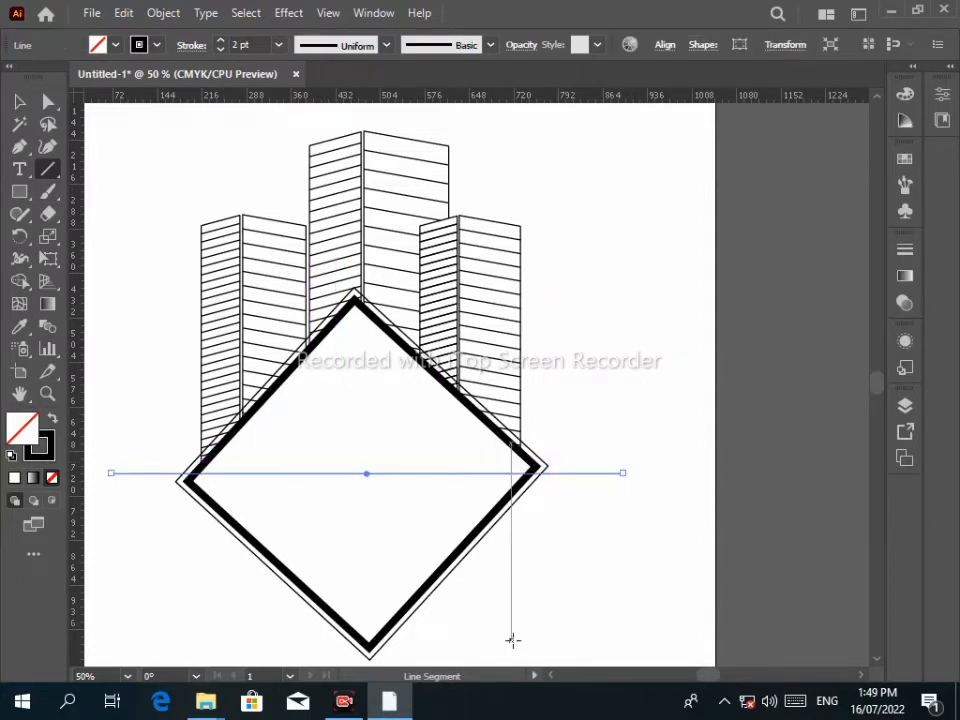
key("Up")
key("Up")
key("Up")
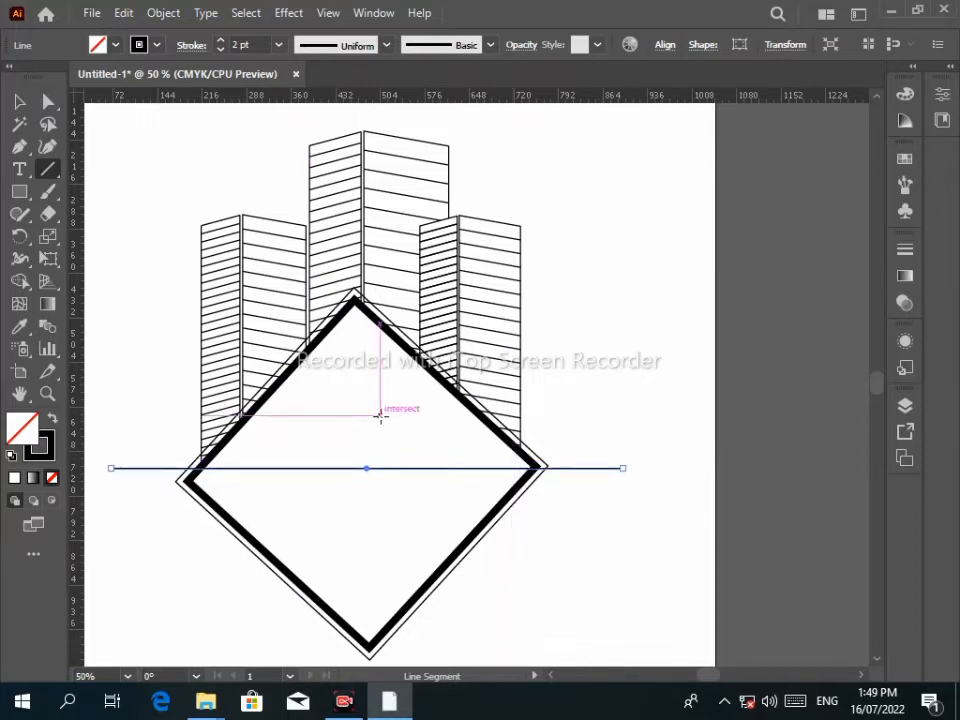
Select all the artwork and erase the lower half of both diamonds below the horizontal line with Shape Builder
scroll(204, 343, "down", 2)
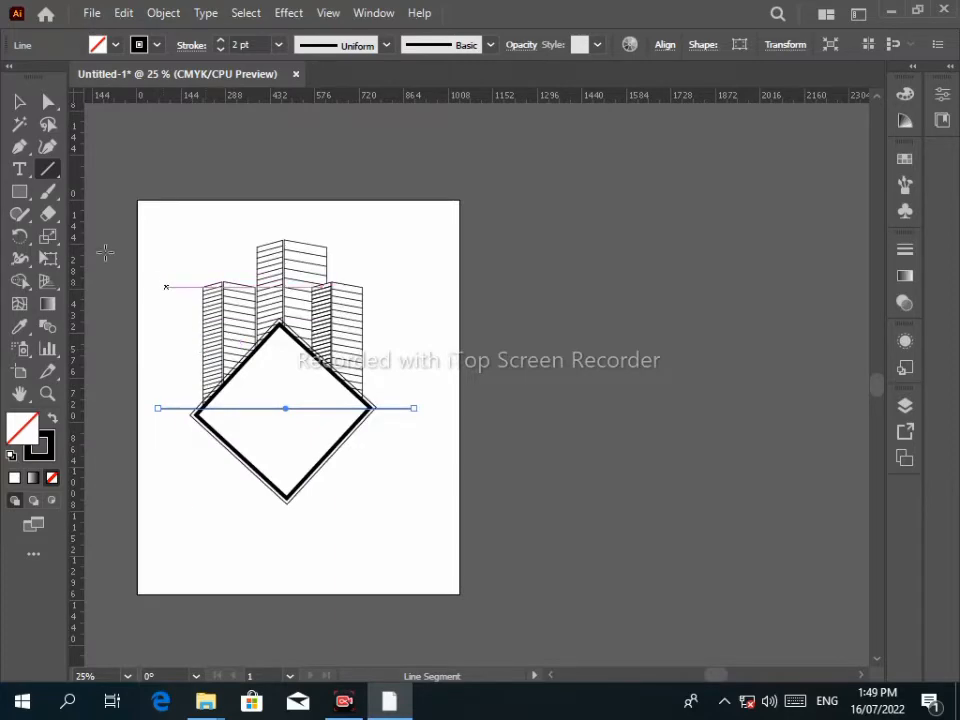
scroll(209, 291, "up", 2)
left_click_drag(205, 288, 266, 257)
left_click(20, 102)
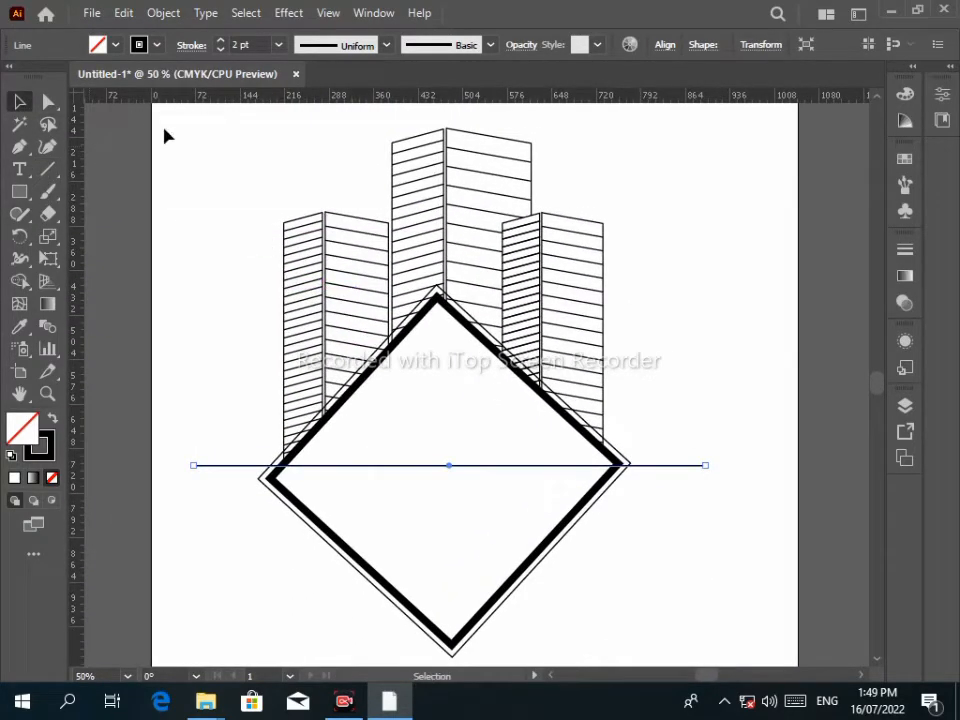
key("ctrl+a")
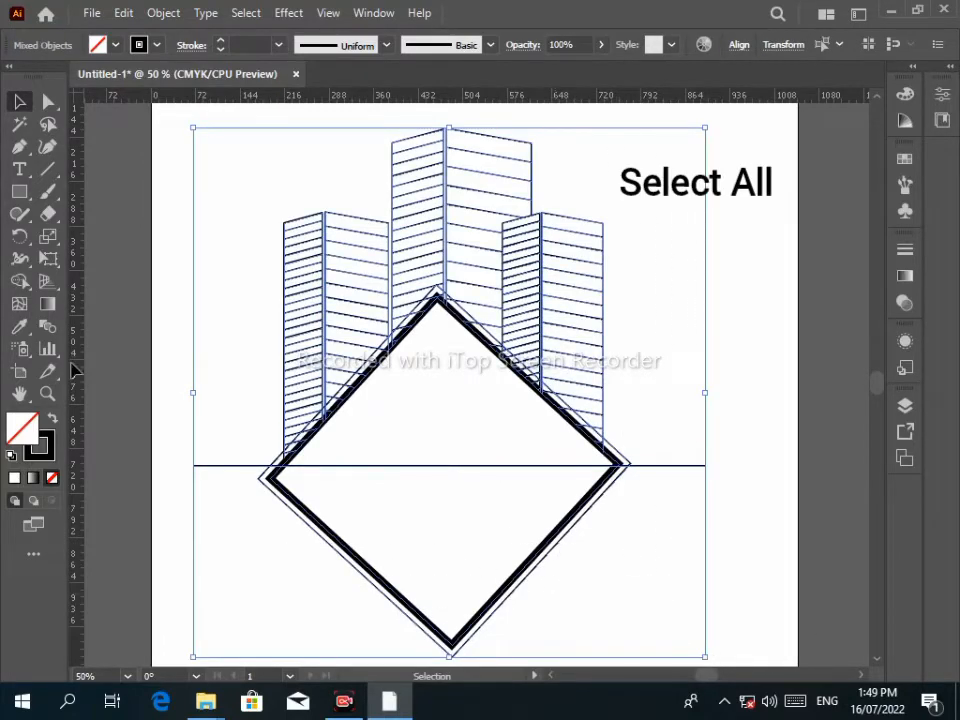
left_click(20, 281)
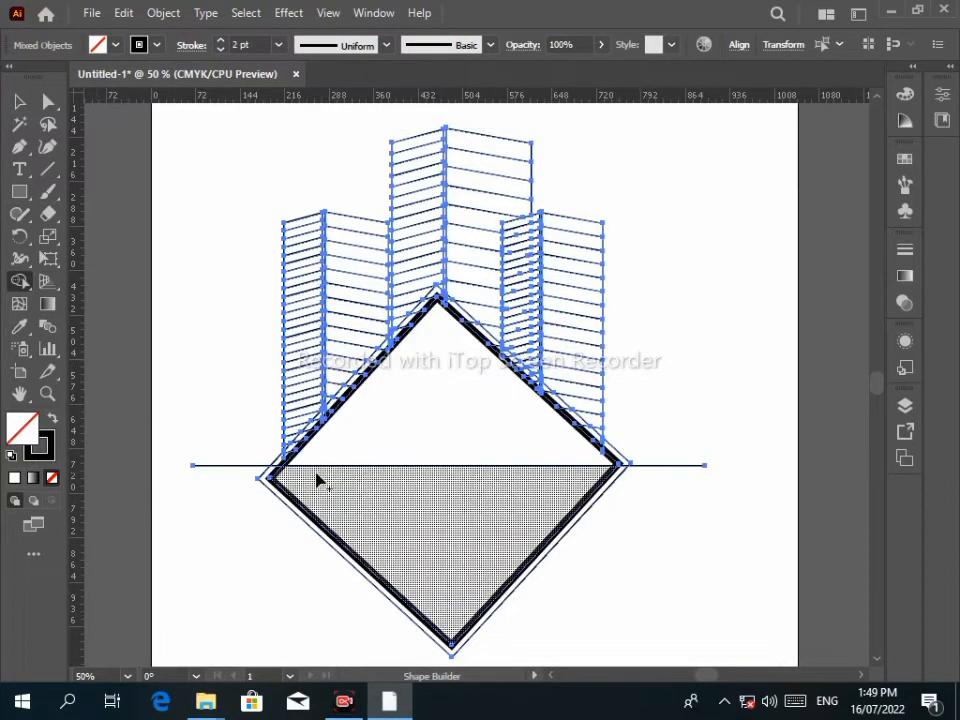
left_click_drag(336, 494, 280, 566)
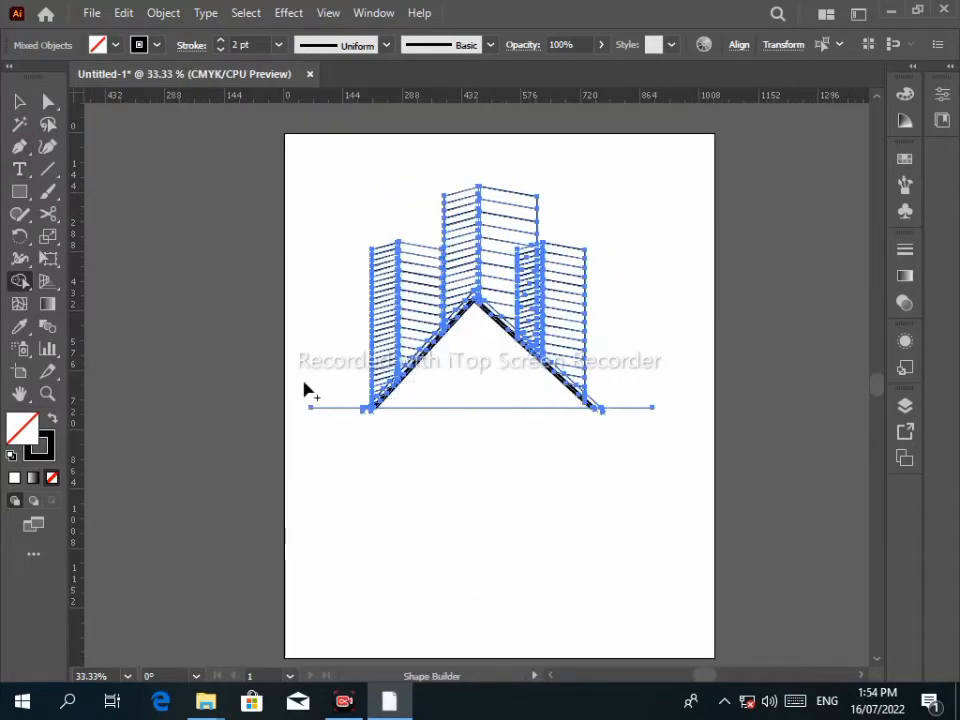
Deselect the artwork and delete the horizontal dividing line, leaving only the roof-shaped upper halves under the buildings
key("v")
left_click(393, 457)
left_click(433, 408)
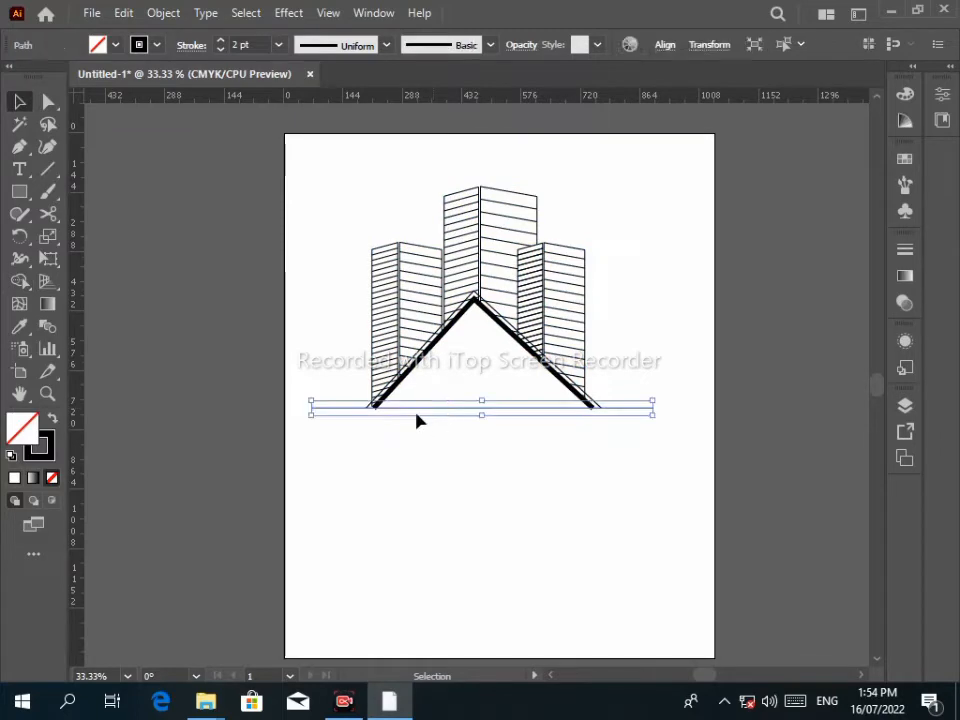
key("Delete")
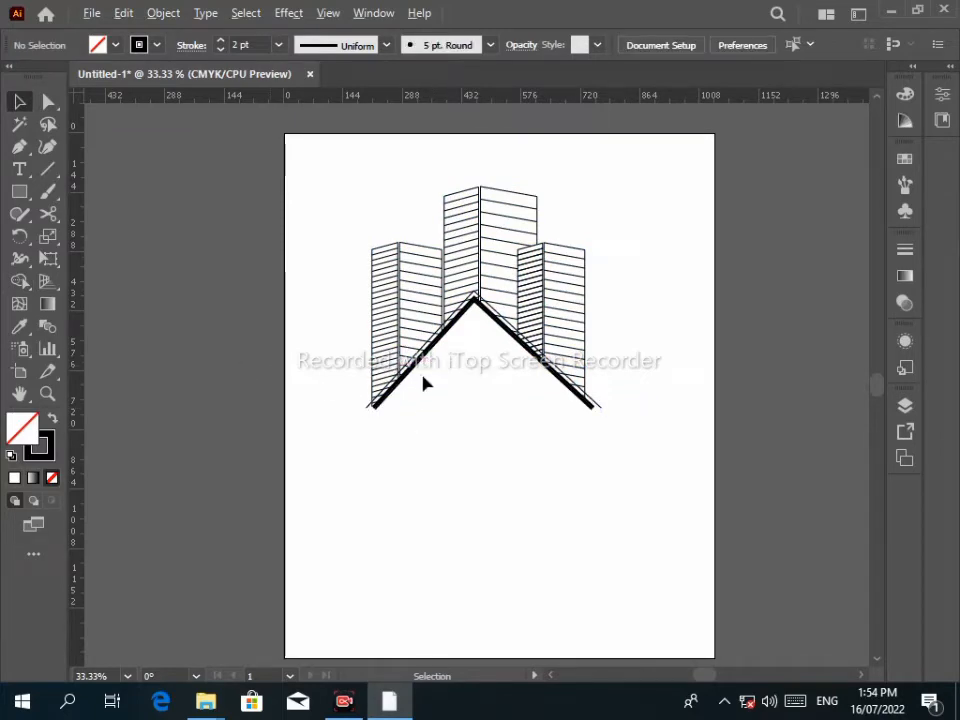
Draw a short horizontal line in the empty area below the roof's left end
scroll(480, 321, "down", 1)
scroll(497, 306, "up", 2)
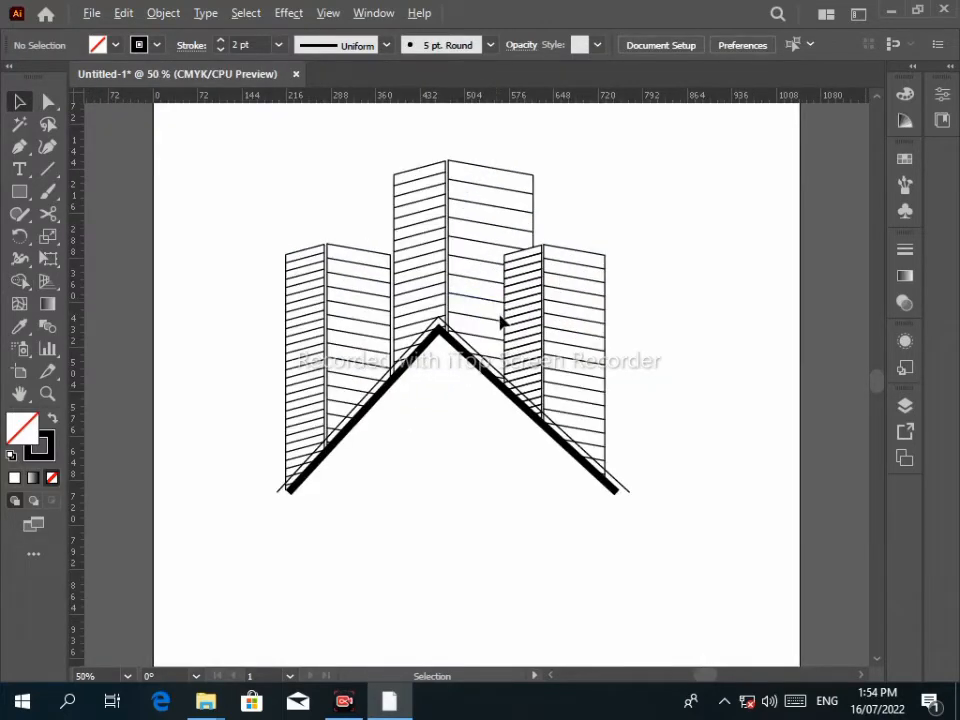
scroll(500, 320, "down", 1)
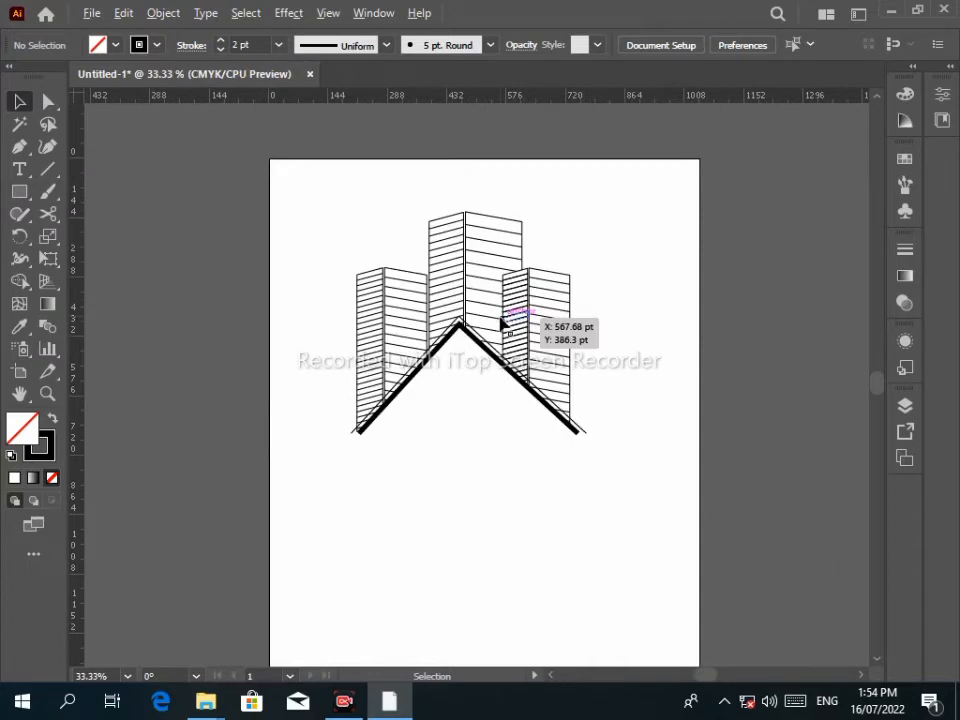
left_click(48, 169)
mouse_move(314, 510)
left_mouse_down()
mouse_move(371, 512)
mouse_move(362, 511)
left_mouse_up()
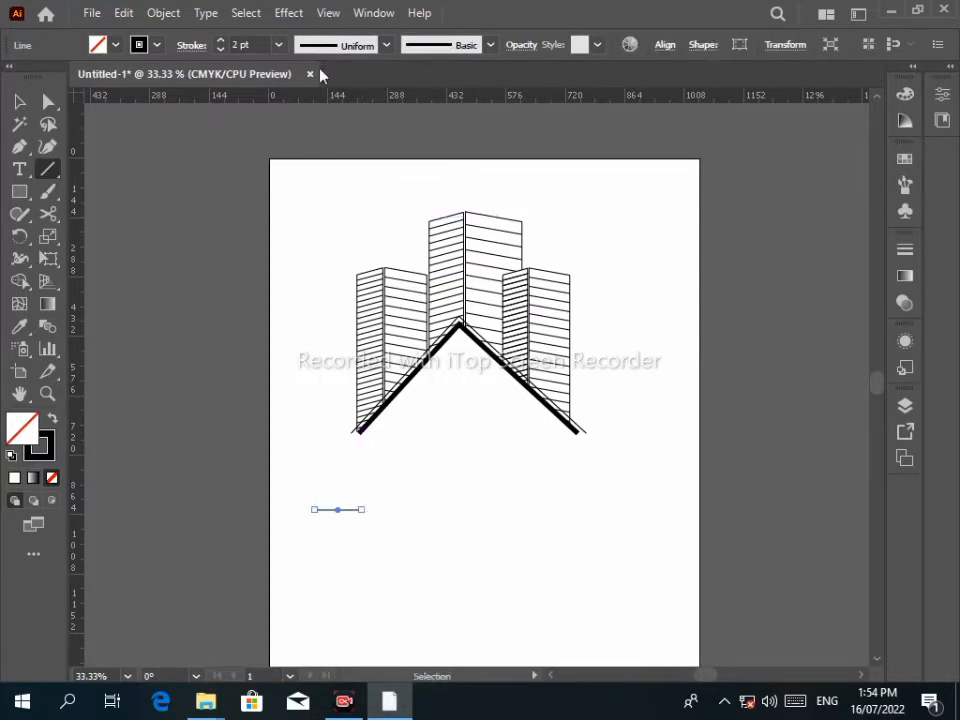
Apply the triangular tapered width profile to the short line and set its stroke weight to 17 pt
left_click(387, 46)
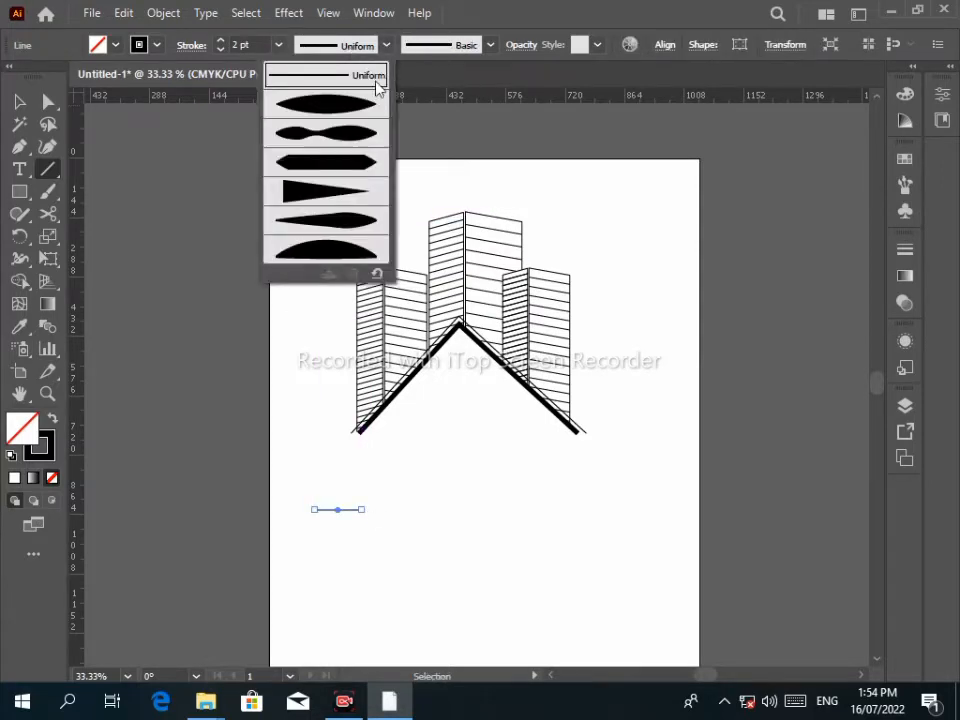
left_click(340, 193)
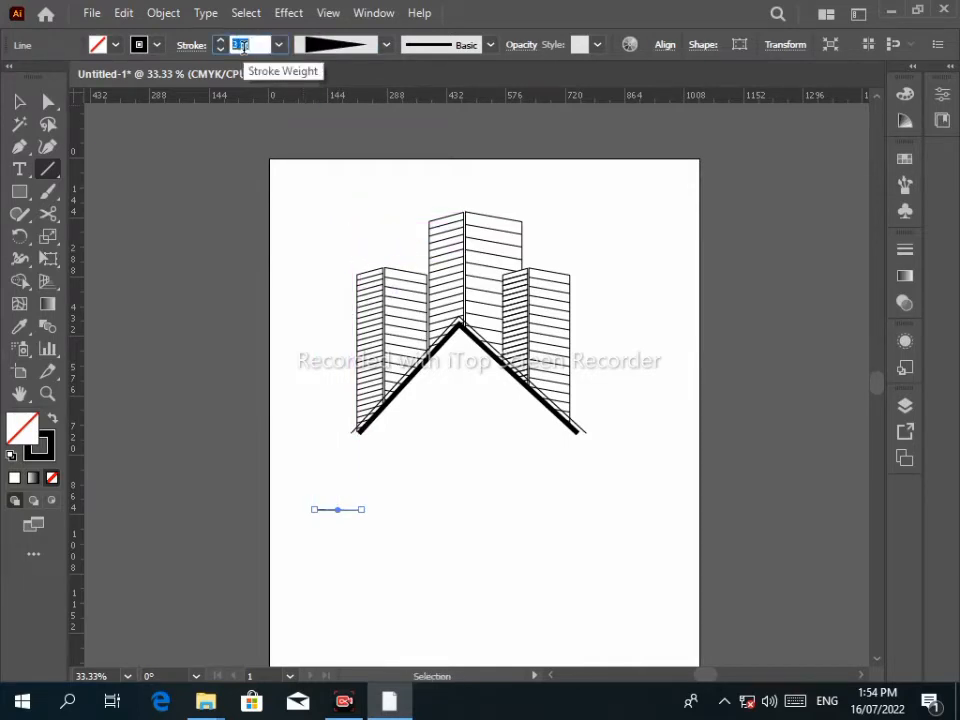
type("13")
key("Return")
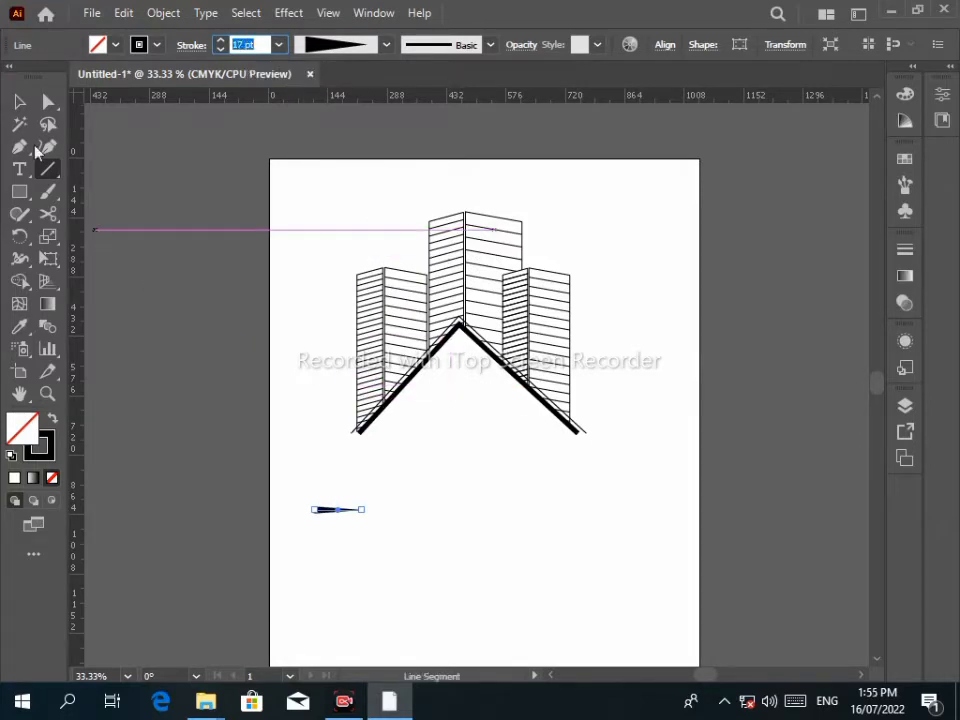
Move the tapered line to the roof's lower right end so its thick end joins the heavy roof line
left_click(19, 101)
left_click_drag(337, 513, 597, 434)
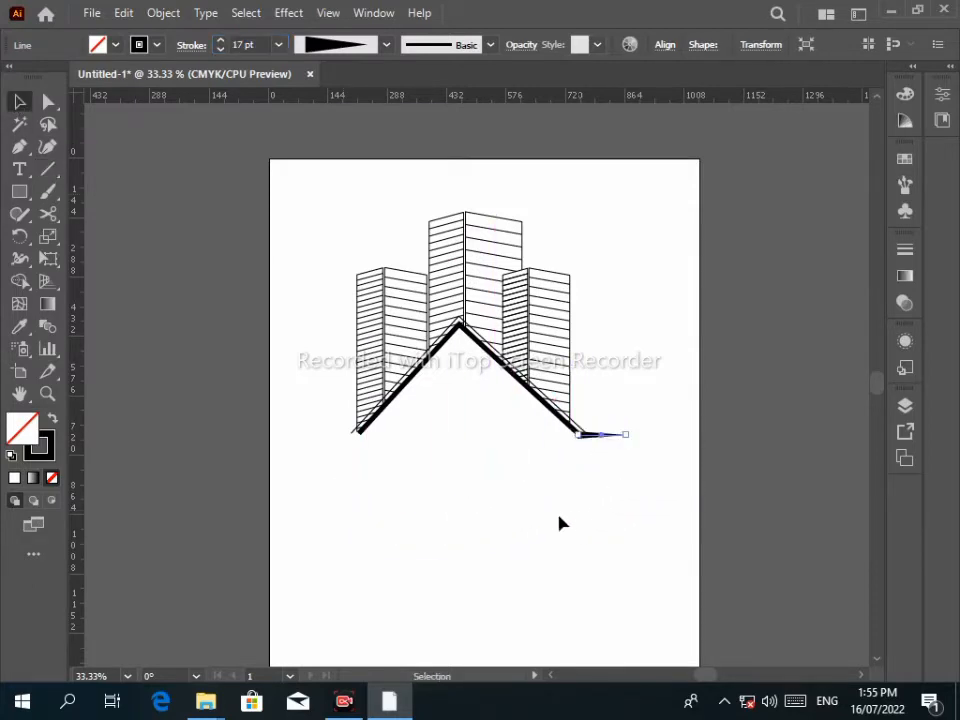
left_click(558, 515)
left_click(593, 434)
left_click(602, 480)
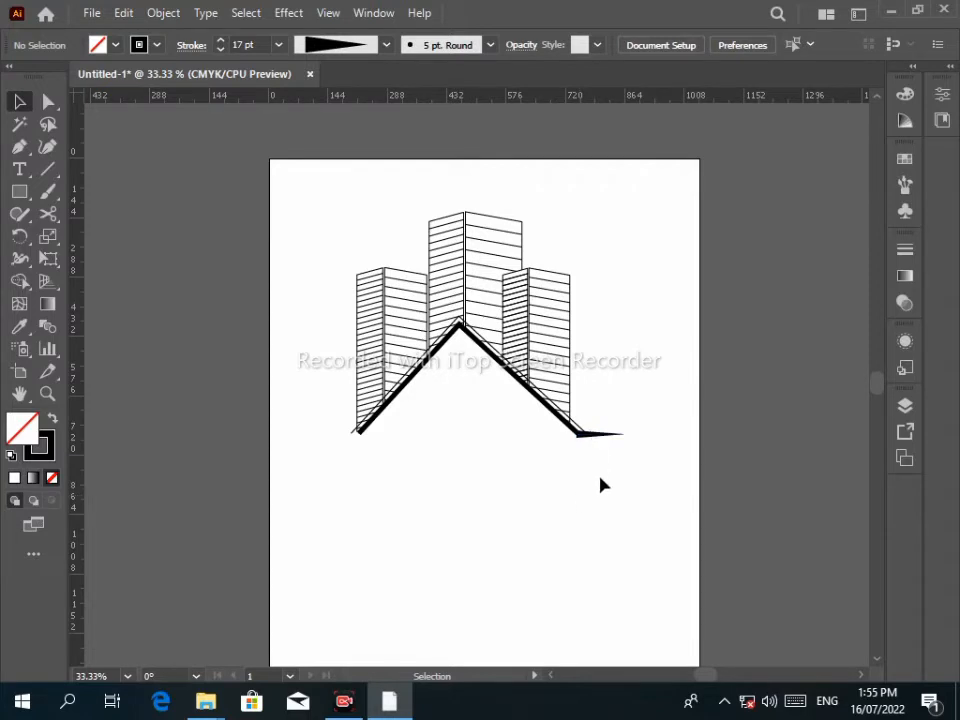
left_click(238, 45)
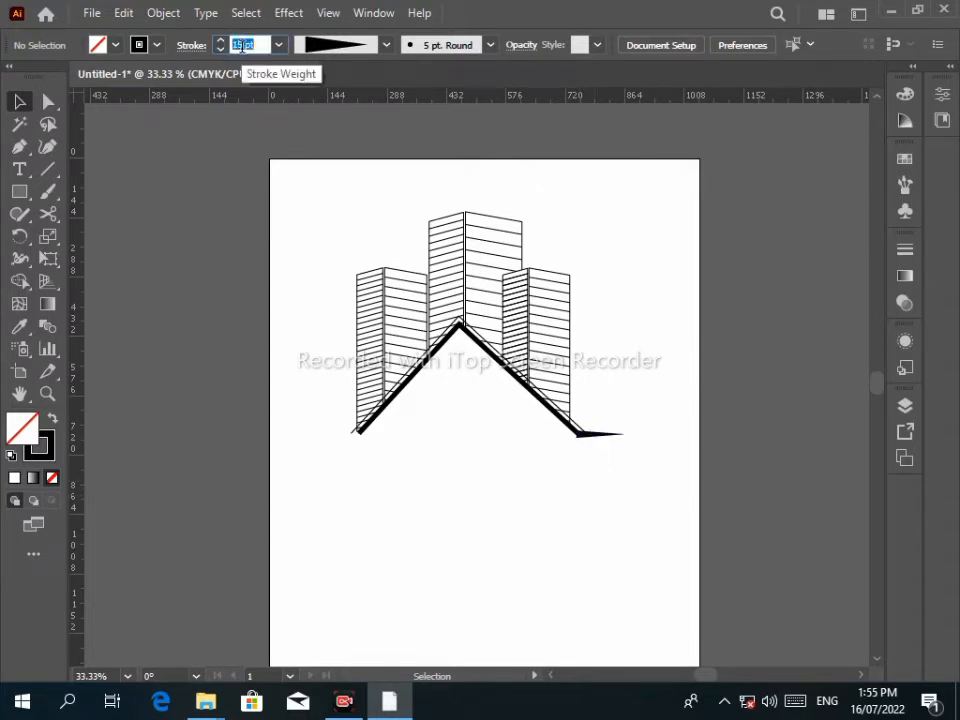
left_click(589, 437)
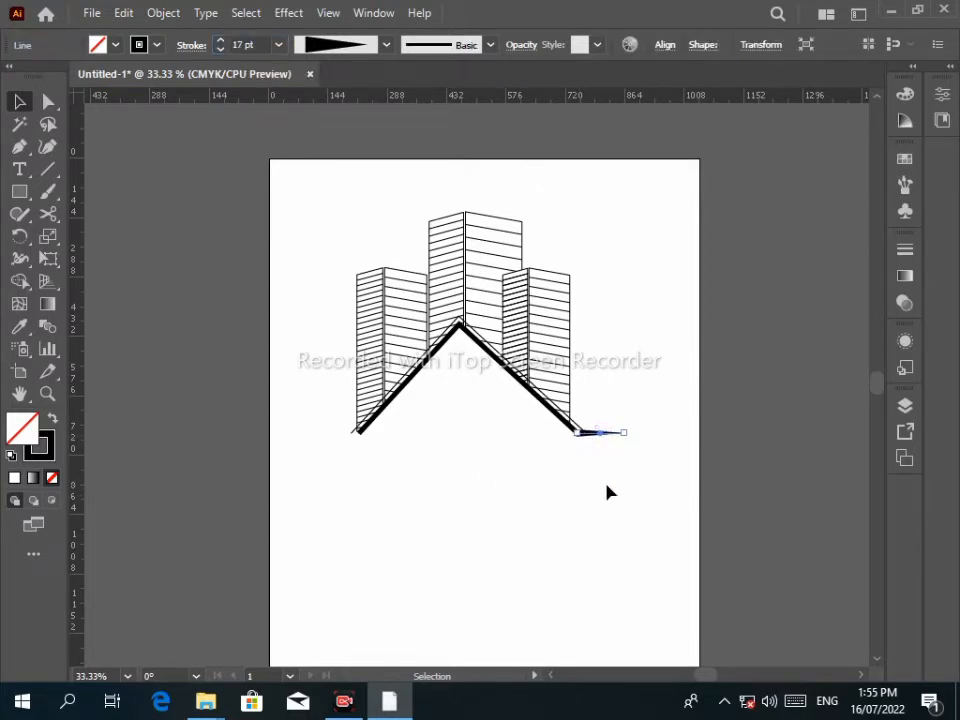
left_click(610, 457)
Duplicate the tapered line, reflect the copy across the vertical axis and join it to the roof's lower left end
left_click_drag(593, 441, 452, 458)
right_click(458, 454)
mouse_move(600, 352)
mouse_move(560, 331)
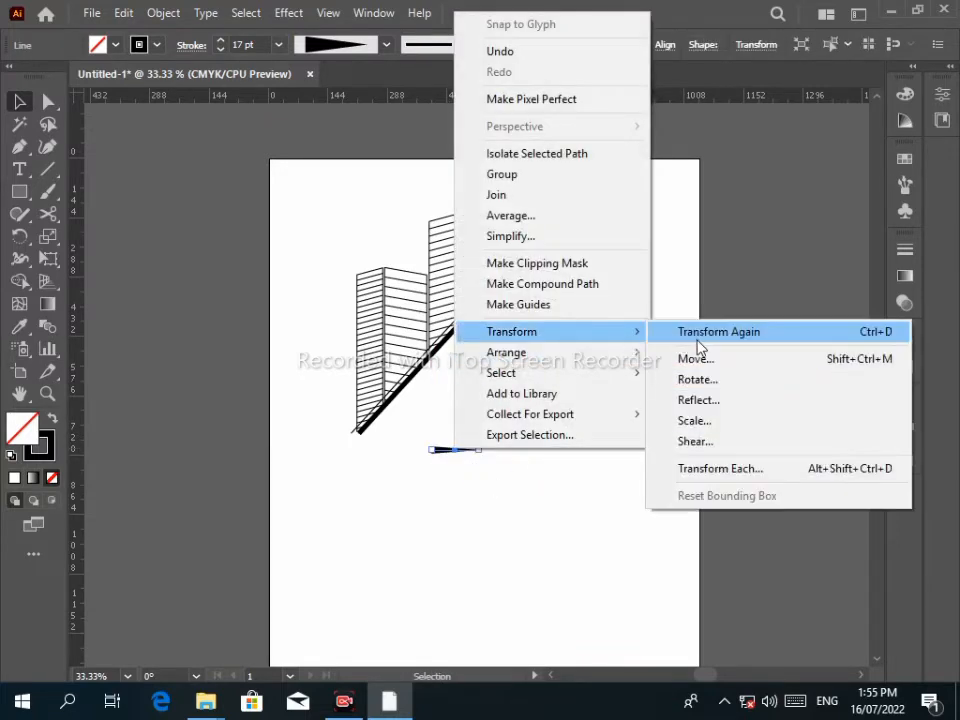
left_click(741, 401)
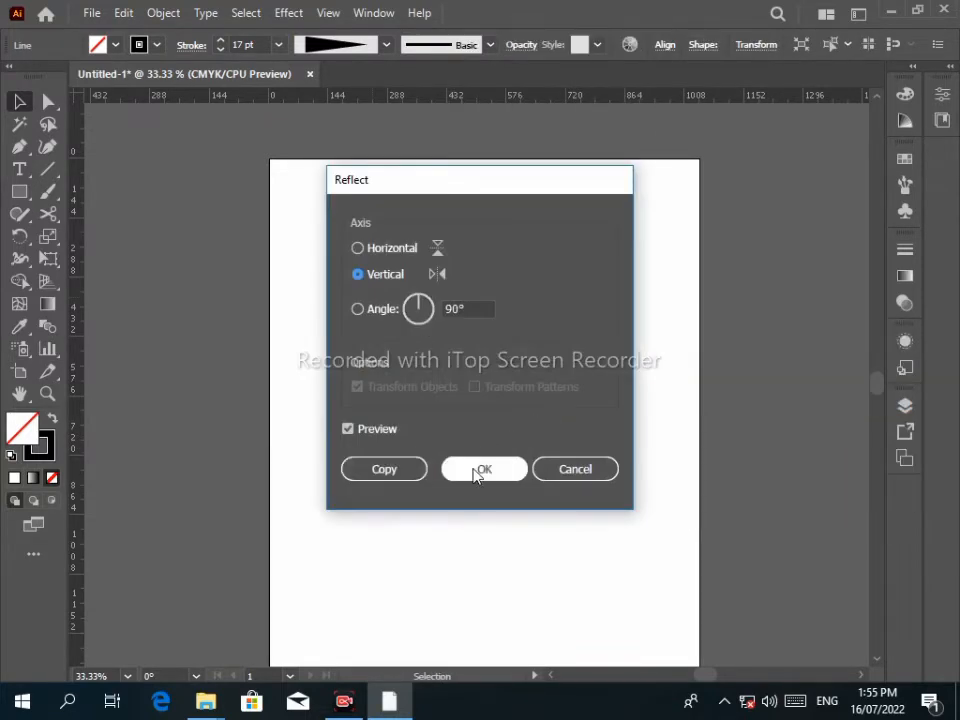
left_click(476, 470)
left_click_drag(465, 449, 340, 432)
left_click(408, 478)
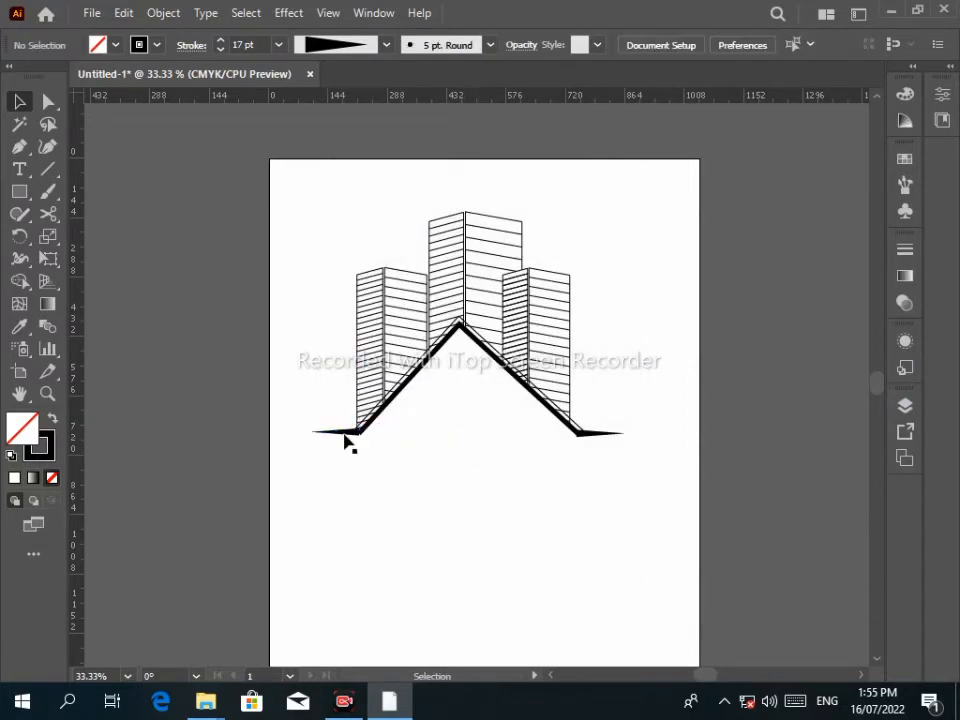
left_click(343, 434)
left_click(403, 460)
left_click(591, 435)
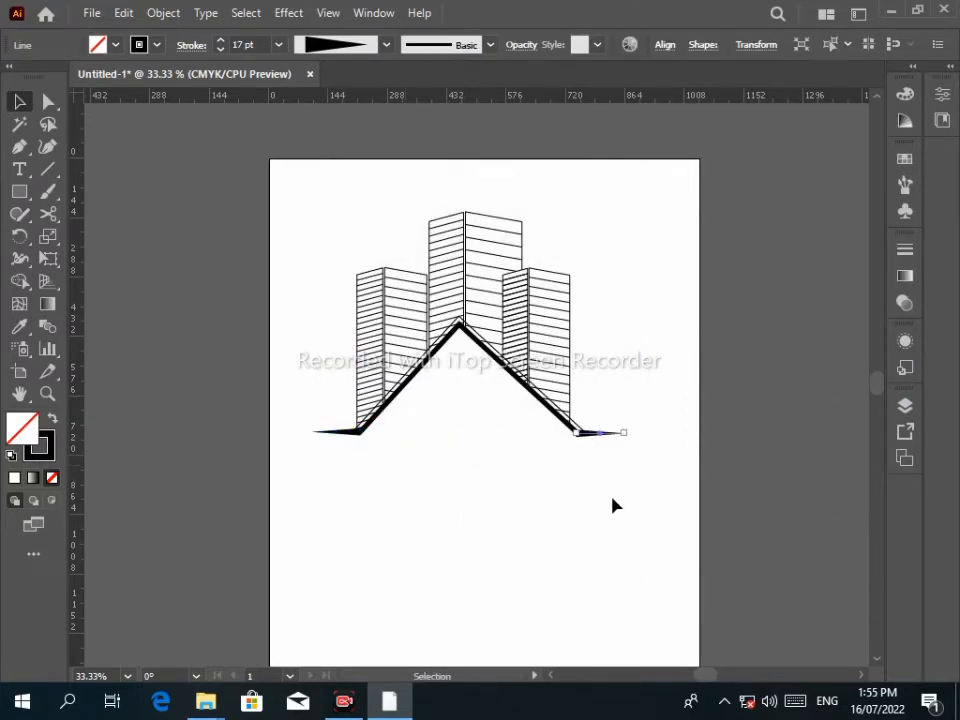
left_click(443, 467)
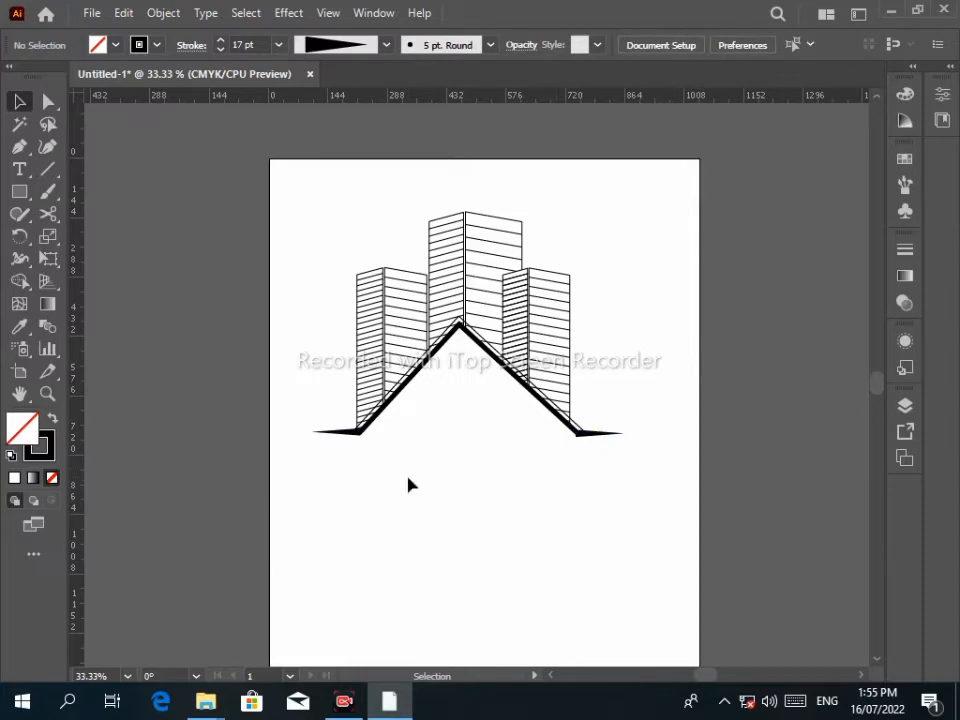
Select all the artwork and erase the building segments between the two roof lines down the left slope with Shape Builder
scroll(450, 465, "up", 3)
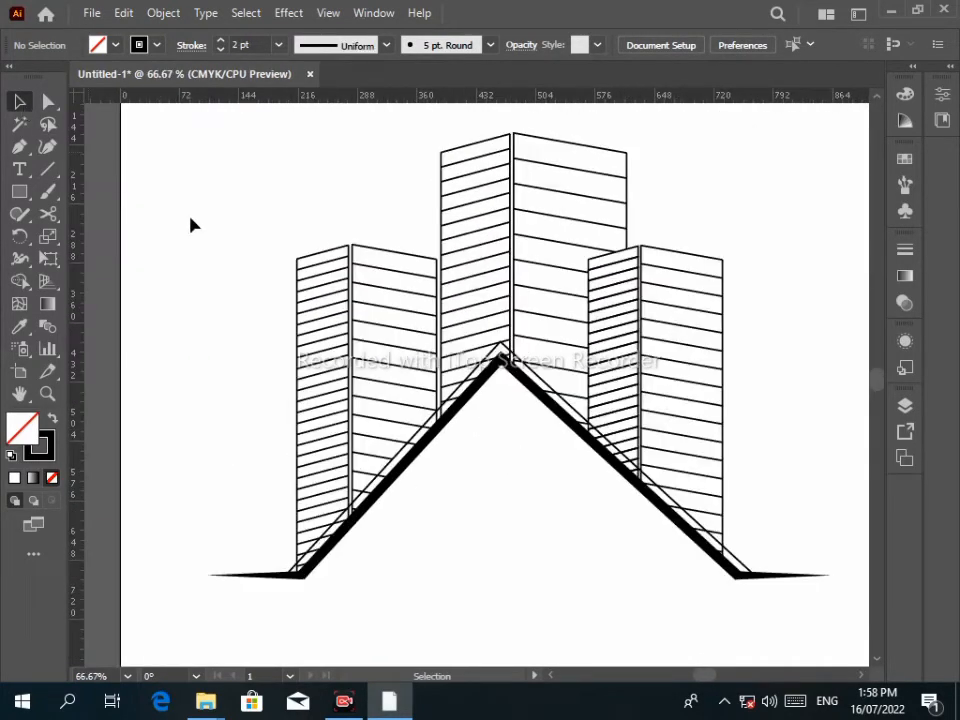
mouse_move(251, 374)
left_mouse_down()
mouse_move(583, 521)
mouse_move(808, 579)
mouse_move(848, 605)
left_mouse_up()
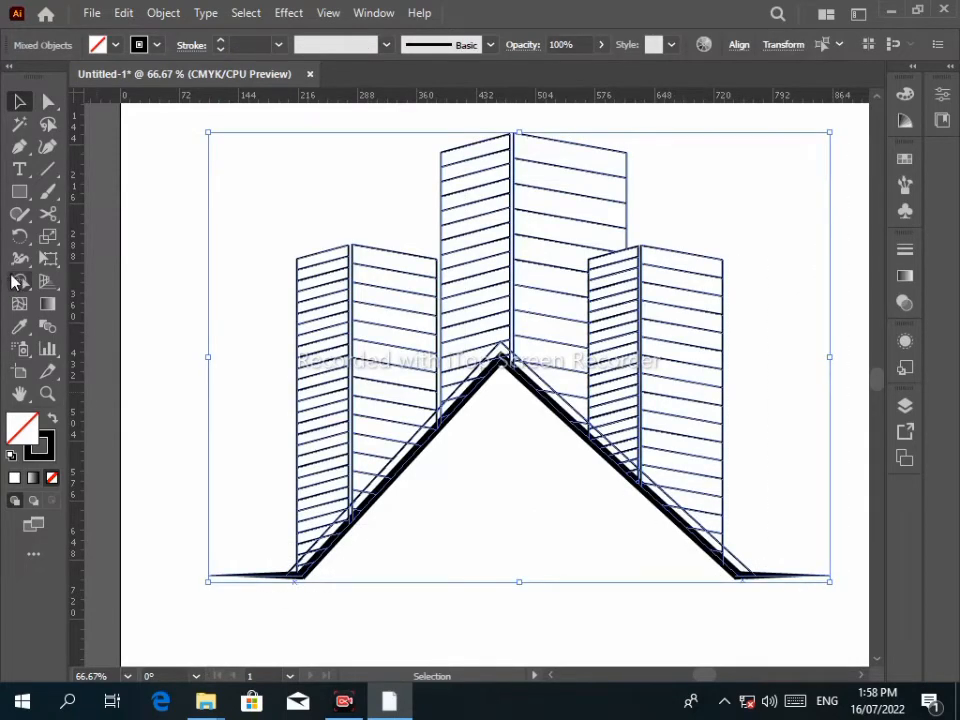
left_click_drag(17, 283, 88, 283)
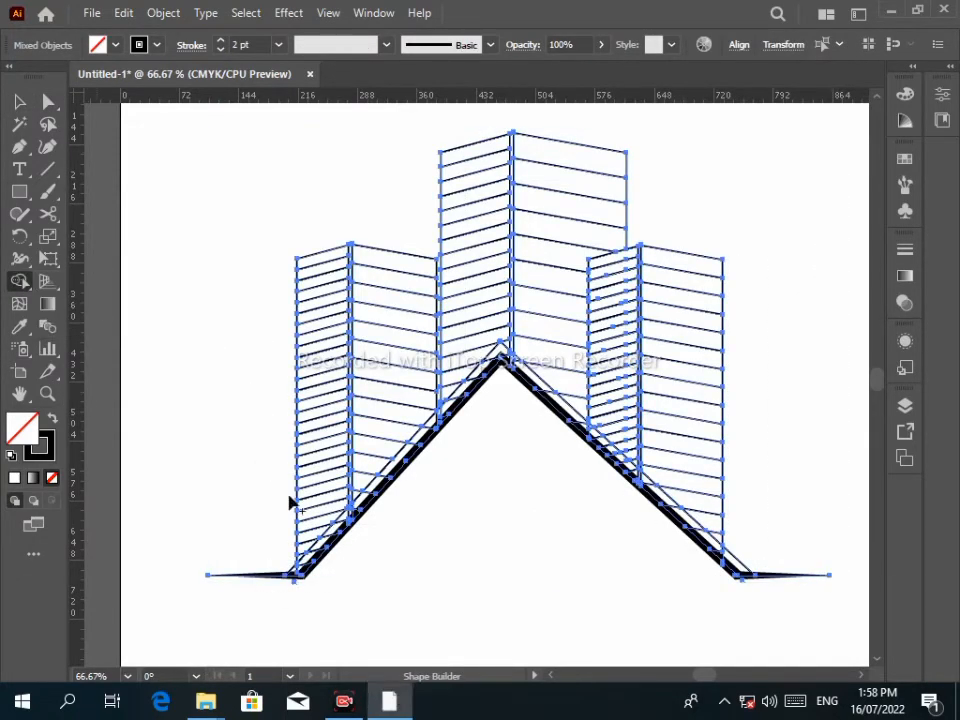
scroll(375, 465, "up", 2)
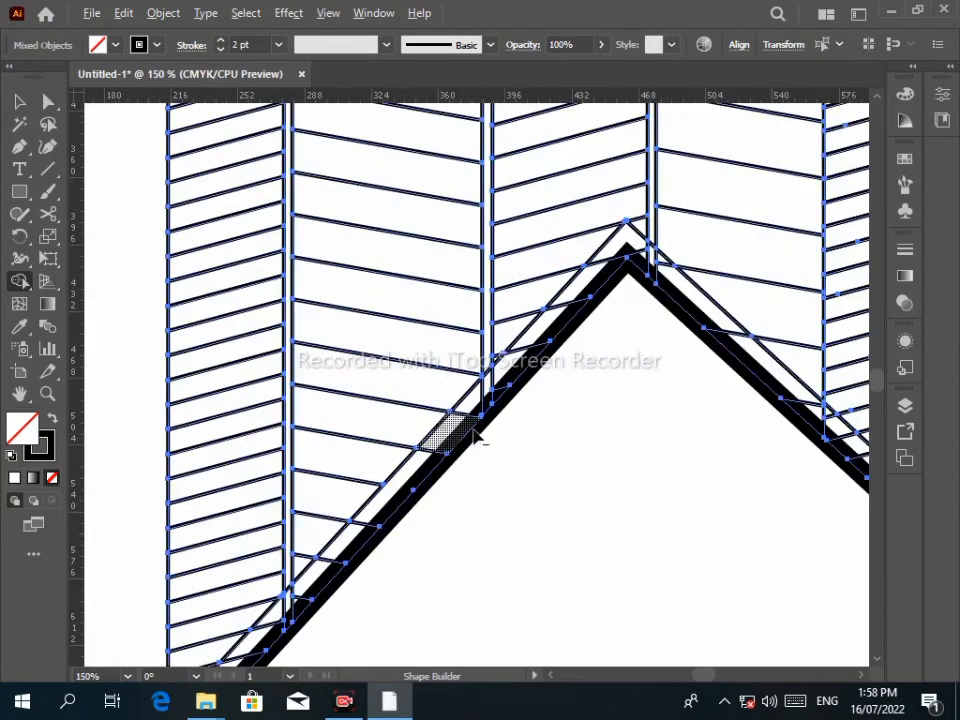
scroll(563, 333, "up", 3)
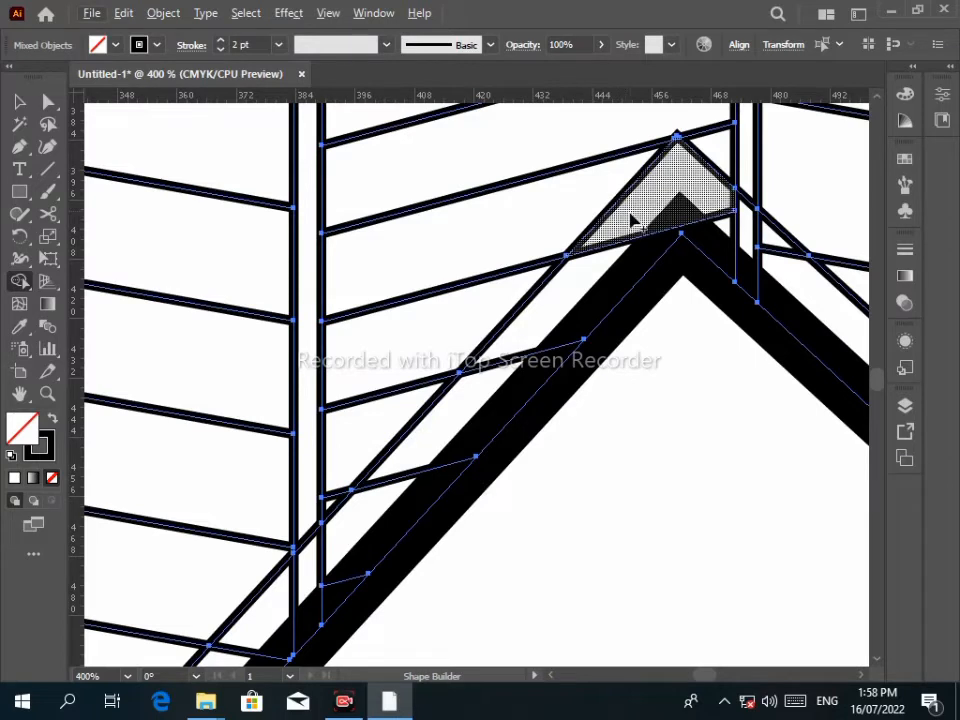
mouse_move(632, 220)
left_mouse_down()
mouse_move(550, 315)
mouse_move(533, 358)
mouse_move(465, 420)
left_mouse_up()
left_click_drag(409, 470, 366, 505)
key("space")
mouse_move(328, 564)
left_mouse_down()
mouse_move(286, 580)
mouse_move(481, 307)
left_mouse_up()
mouse_move(452, 349)
left_mouse_down()
mouse_move(430, 407)
mouse_move(429, 386)
mouse_move(372, 480)
left_mouse_up()
key("space")
left_click_drag(410, 434, 600, 160)
mouse_move(398, 365)
left_mouse_down()
mouse_move(246, 546)
mouse_move(381, 354)
mouse_move(306, 429)
mouse_move(280, 483)
left_mouse_up()
key("space")
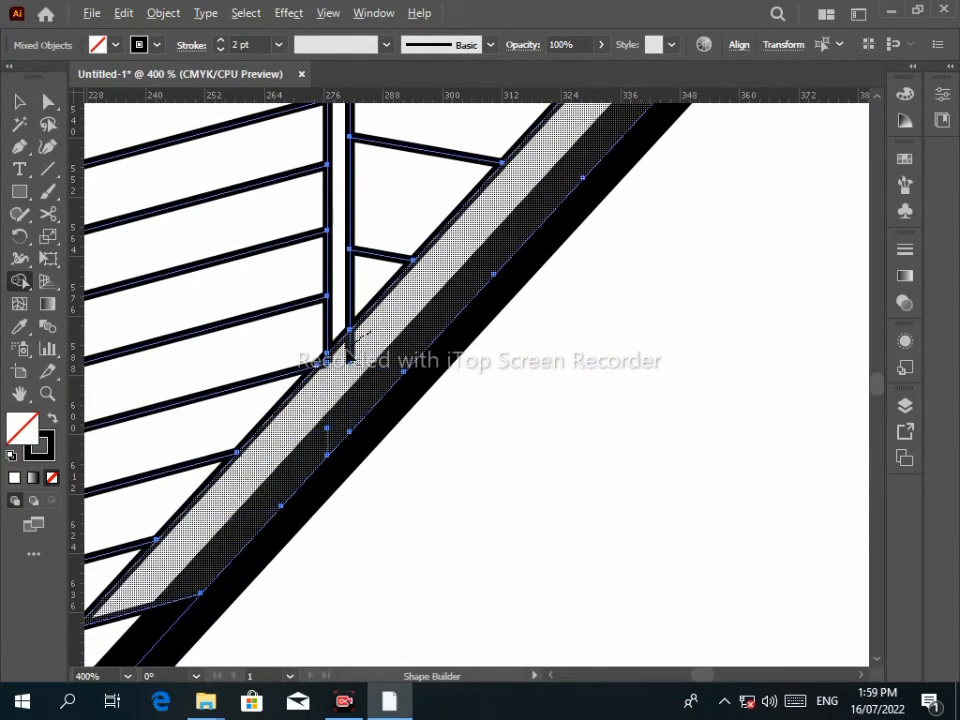
Clear the remaining building fragments between the roof lines on the lower left slope, including the stubs at the left building's center edges
key("space")
left_click_drag(350, 422, 460, 203)
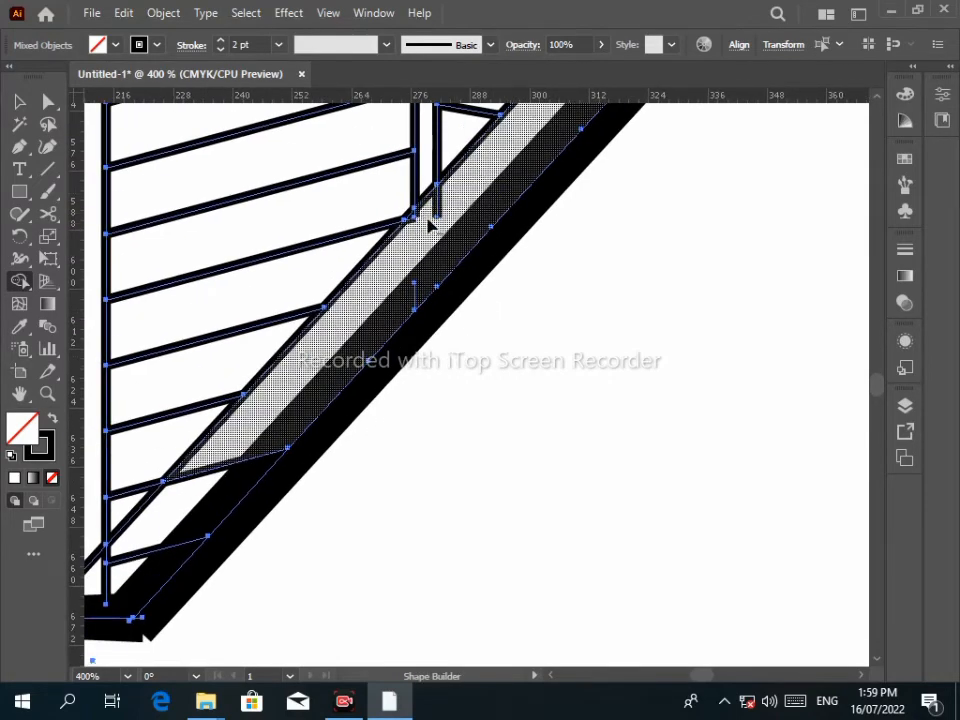
key("space")
left_click_drag(359, 311, 463, 120)
left_click_drag(351, 236, 222, 398)
key("ctrl+z")
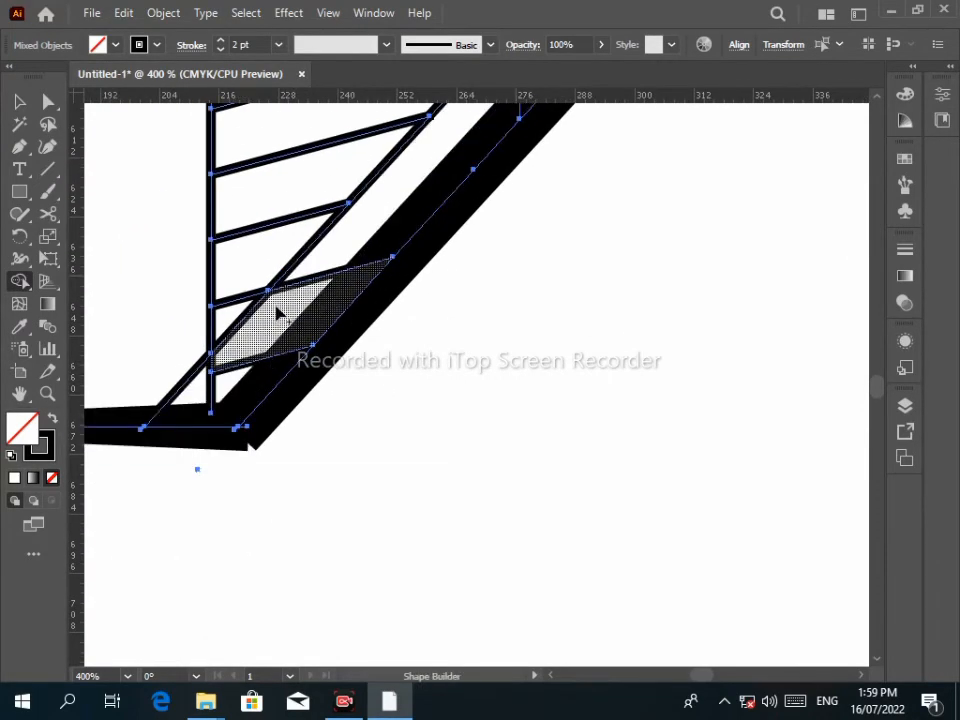
key("space")
left_click_drag(531, 238, 352, 566)
scroll(362, 339, "up", 4)
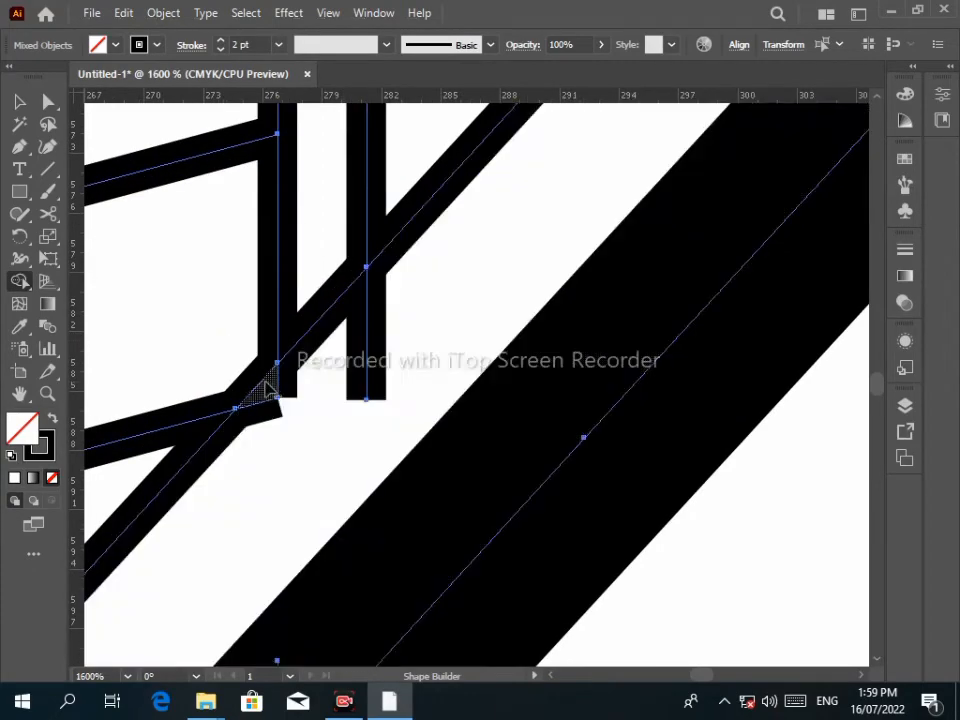
mouse_move(268, 388)
left_mouse_down()
mouse_move(298, 416)
mouse_move(370, 328)
left_mouse_up()
left_click_drag(266, 439, 261, 405)
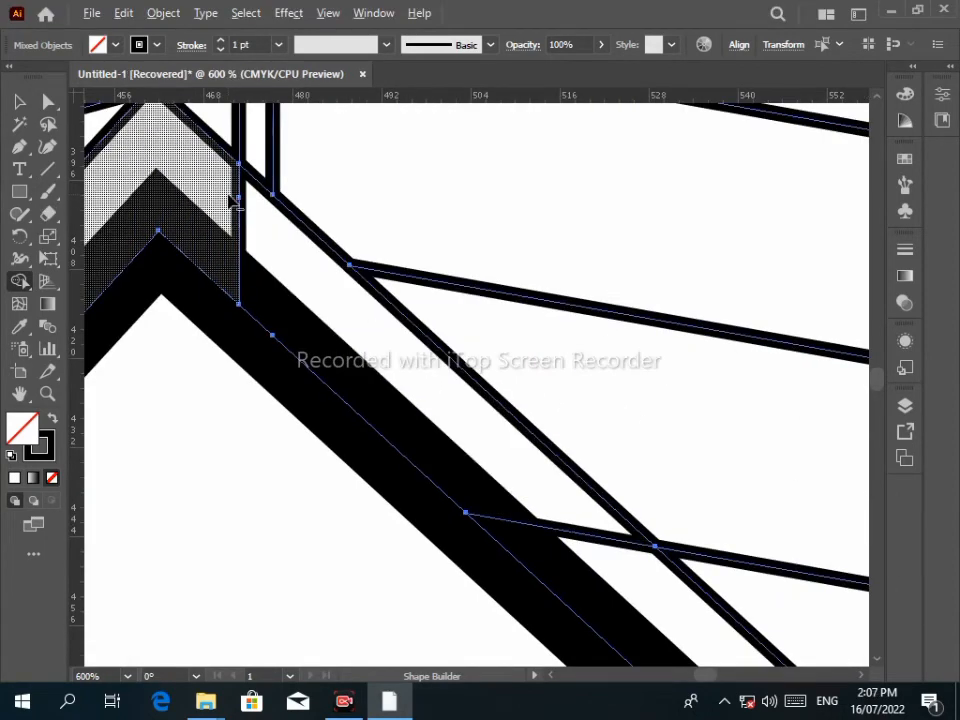
Erase the building segments between the two roof lines from the peak down the upper right slope with Shape Builder
left_click_drag(229, 200, 416, 390)
mouse_move(562, 508)
left_mouse_down()
mouse_move(356, 251)
mouse_move(439, 337)
left_mouse_up()
left_click_drag(439, 337, 214, 109)
mouse_move(474, 316)
left_mouse_down()
mouse_move(508, 383)
mouse_move(372, 258)
mouse_move(390, 258)
mouse_move(403, 273)
mouse_move(435, 340)
mouse_move(466, 354)
left_mouse_up()
left_click_drag(555, 420, 384, 277)
mouse_move(388, 280)
left_mouse_down()
mouse_move(443, 349)
mouse_move(500, 395)
left_mouse_up()
mouse_move(548, 426)
left_mouse_down()
mouse_move(381, 270)
mouse_move(457, 362)
mouse_move(549, 436)
mouse_move(446, 342)
left_mouse_up()
Erase the remaining building segments between the two roof lines down to the right slope's lower end
left_click(385, 366, "alt")
left_click_drag(398, 366, 354, 283)
left_click_drag(541, 444, 600, 494)
left_click_drag(598, 492, 388, 269)
left_click_drag(581, 446, 630, 490)
left_click_drag(628, 493, 427, 291)
left_click_drag(568, 431, 630, 490)
left_click_drag(568, 428, 363, 240)
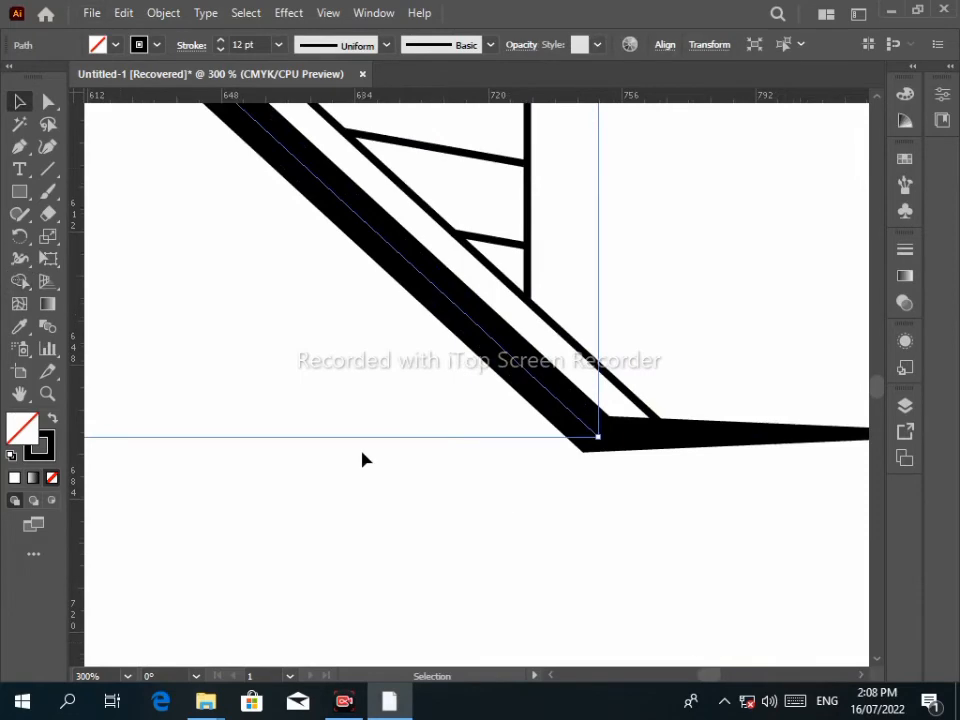
Deselect the heavy roof line and examine the trimmed roof and the whole logo
left_click(292, 404)
key("ctrl+1")
left_click_drag(605, 552, 557, 437)
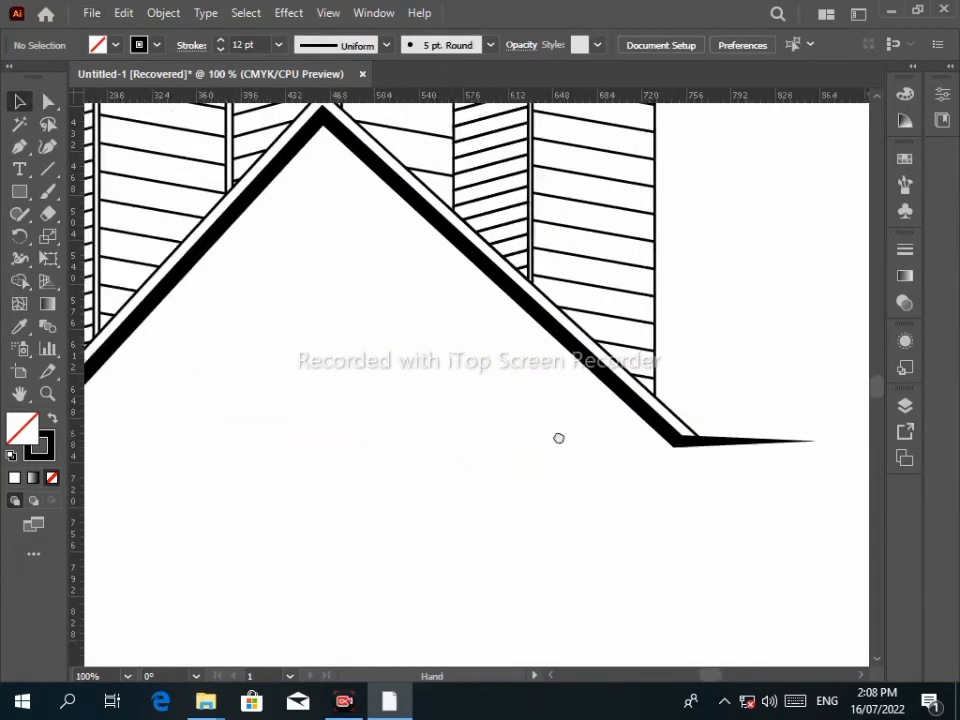
left_click_drag(414, 430, 498, 423)
scroll(371, 403, "down", 3)
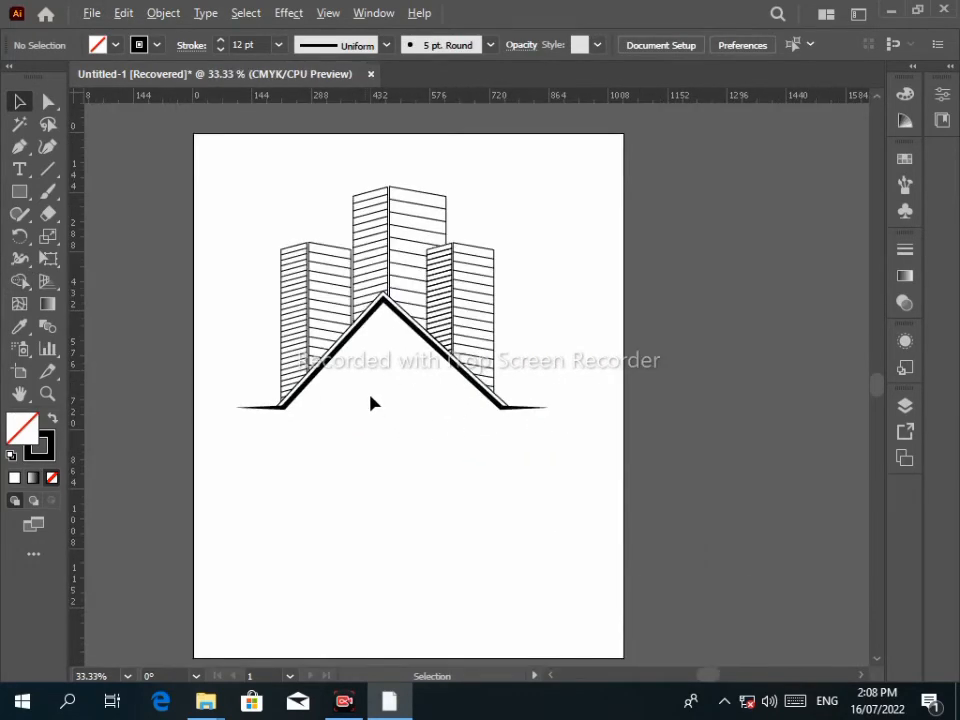
scroll(364, 294, "up", 1)
scroll(380, 321, "up", 1)
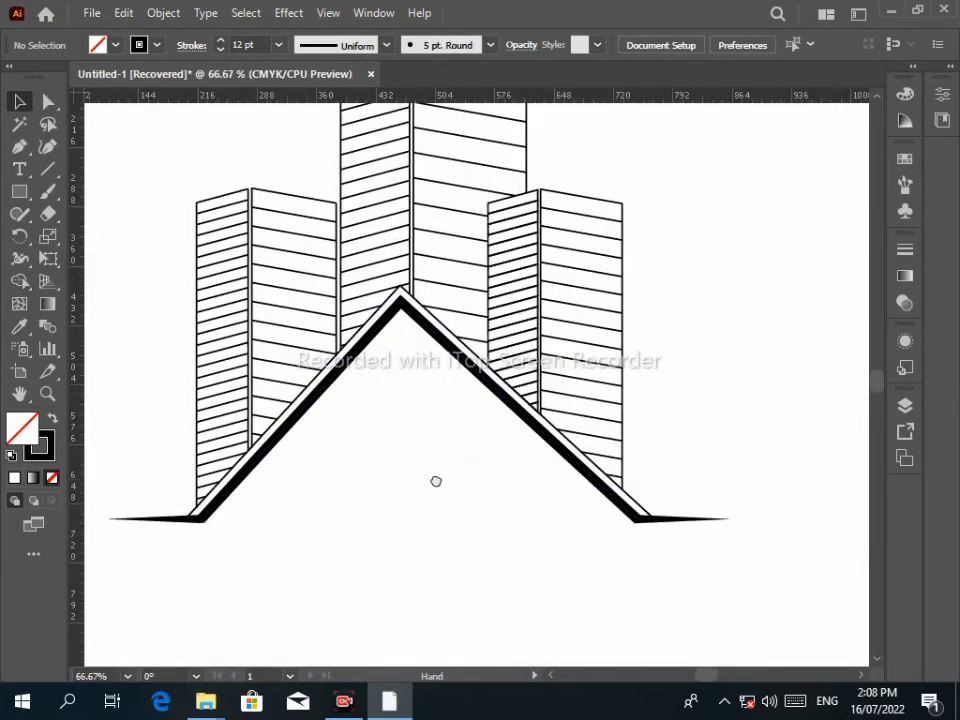
Draw a square about 164 pt wide in the empty area below the roof, with black fill and no stroke
left_click_drag(436, 481, 466, 398)
left_click(20, 190)
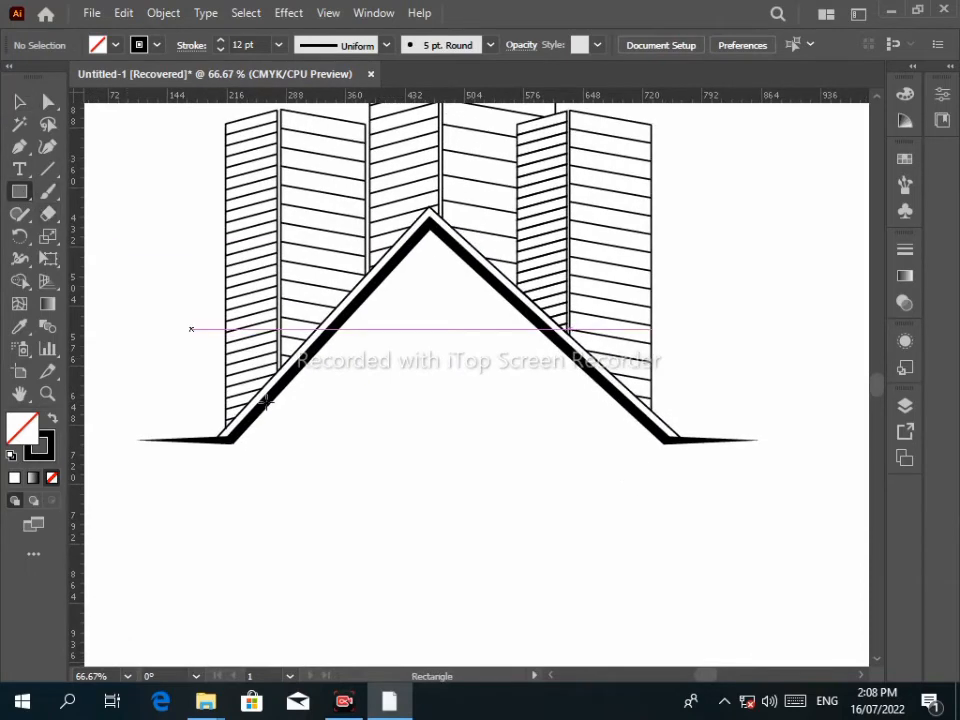
scroll(286, 402, "down", 3)
scroll(290, 413, "down", 2)
mouse_move(242, 341)
left_mouse_down()
mouse_move(377, 448)
mouse_move(381, 478)
left_mouse_up()
left_click(47, 416)
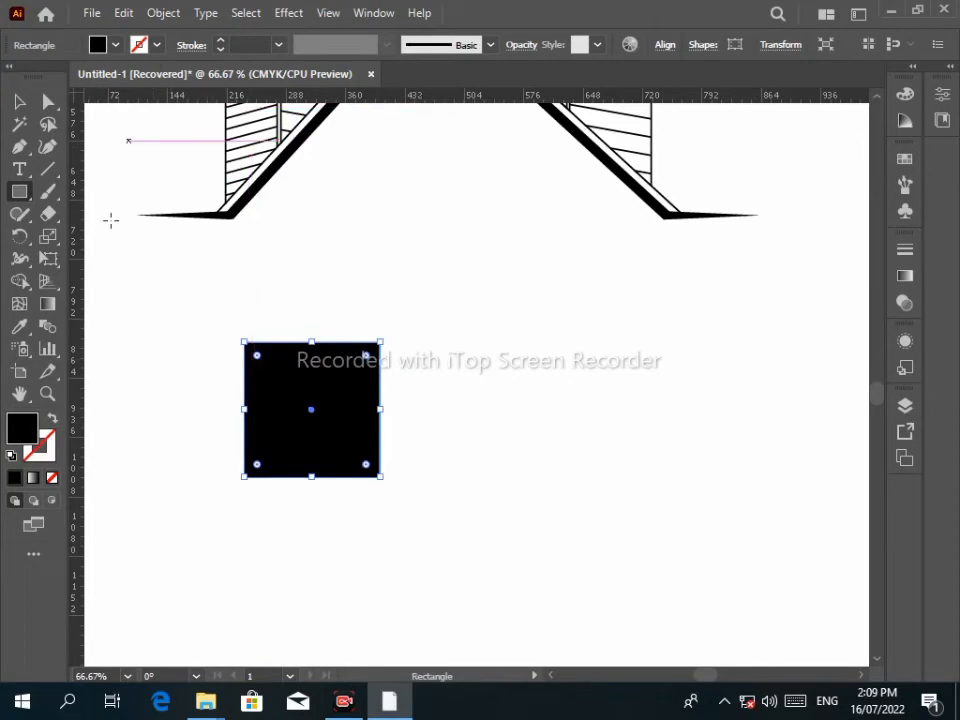
Split the black square into a grid of 2 rows and 2 columns with a 0 pt row gutter
left_click(155, 14)
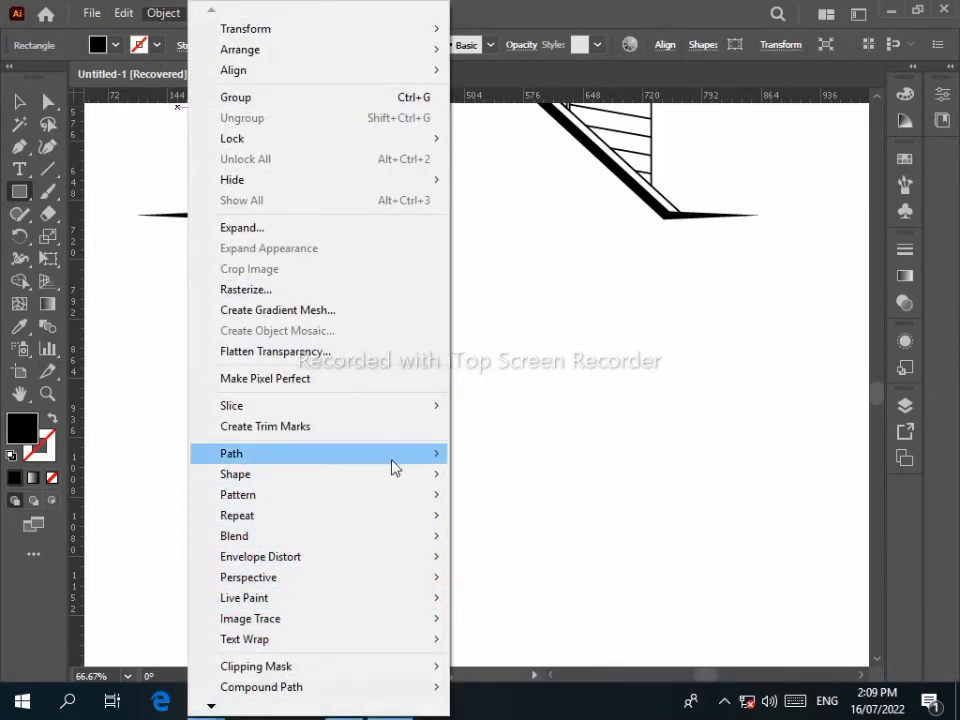
mouse_move(392, 458)
left_click(580, 658)
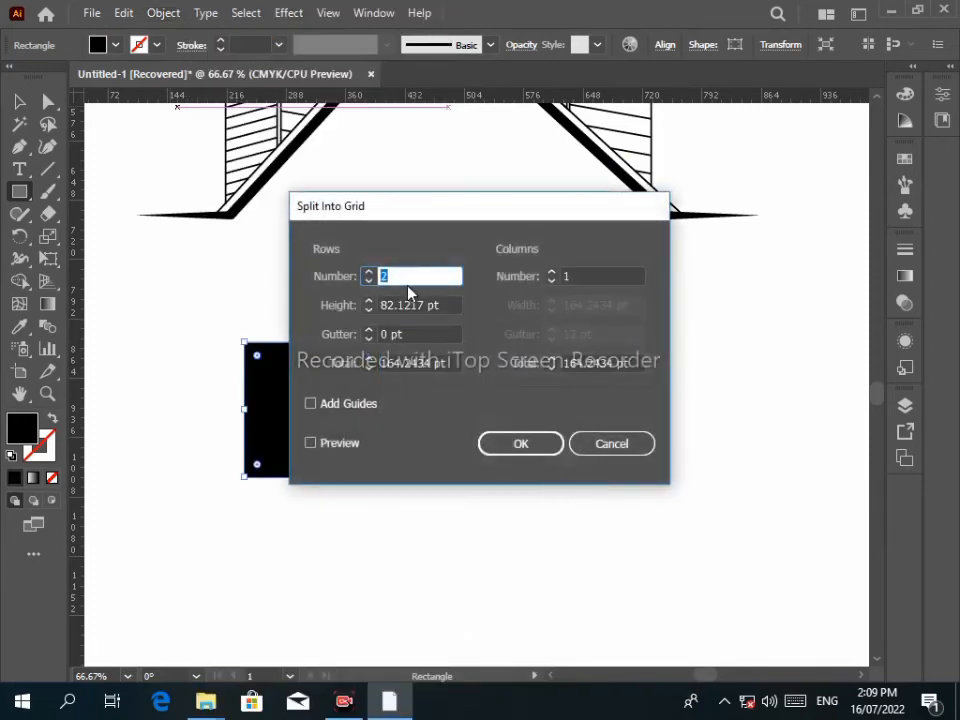
double_click(573, 273)
type("2")
left_click(520, 443)
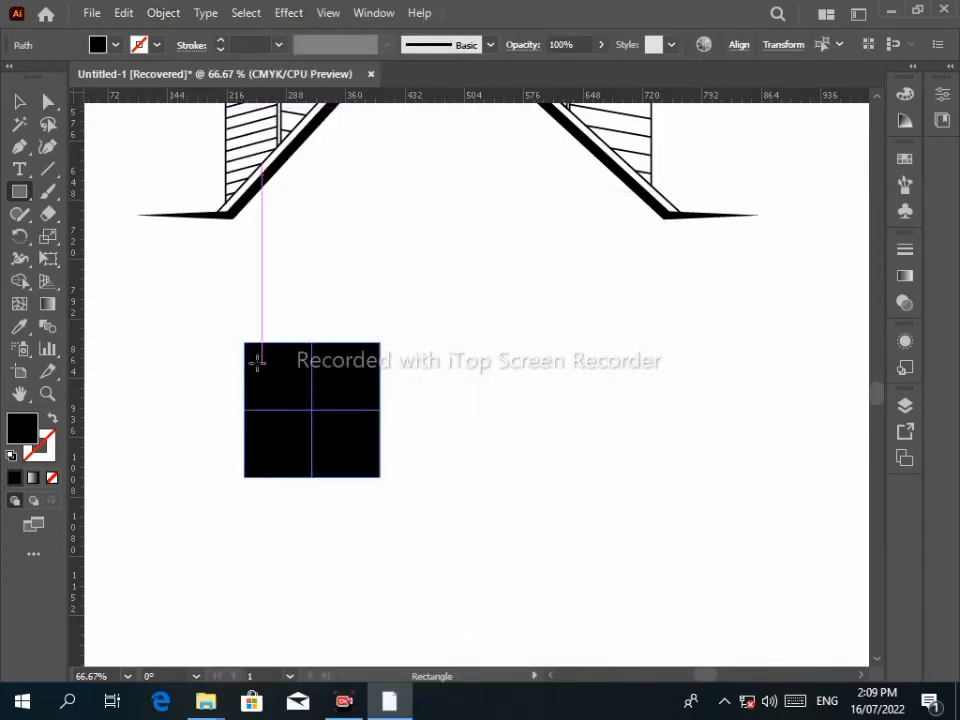
Nudge the upper two squares up and the lower two down to open a narrow horizontal gap between the rows
key("v")
left_click(407, 336)
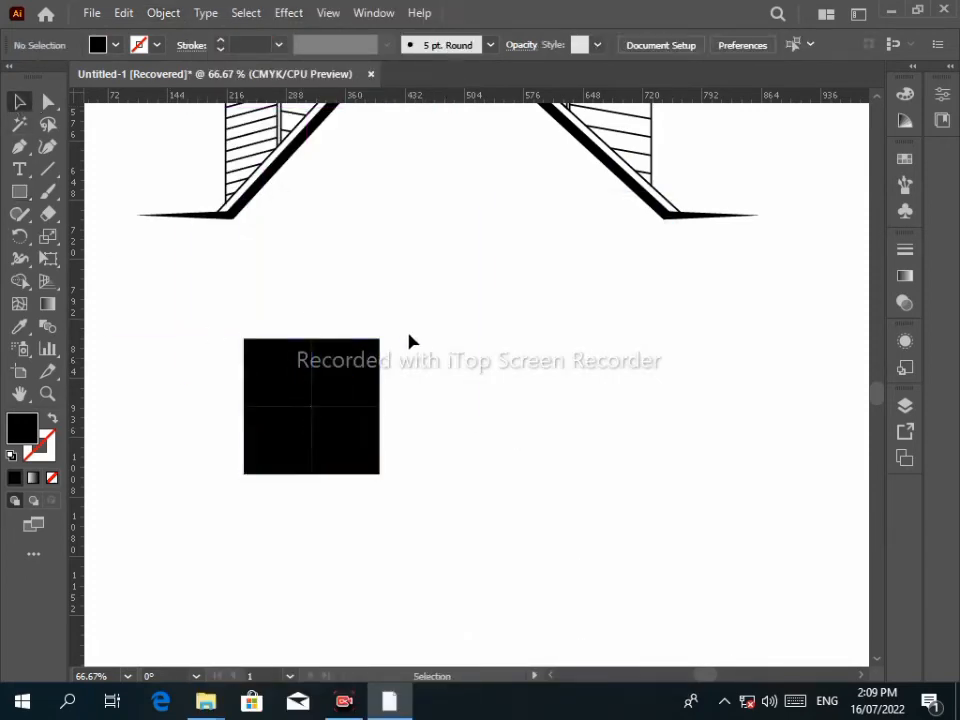
left_click_drag(407, 336, 258, 405)
key("Up")
key("Up")
key("Up")
key("Up")
left_click_drag(426, 410, 302, 478)
key("Down")
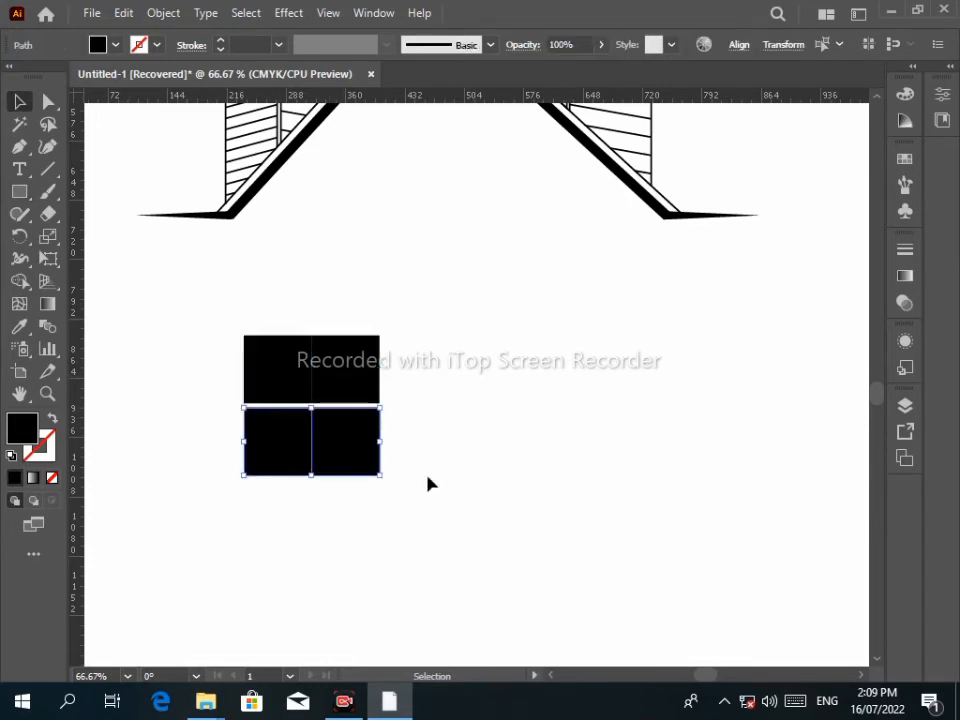
Nudge the two right-hand squares to the right to open a matching vertical gap, and deselect them
left_click_drag(427, 340, 345, 484)
key("Right")
key("Right")
key("Right")
left_click(430, 460)
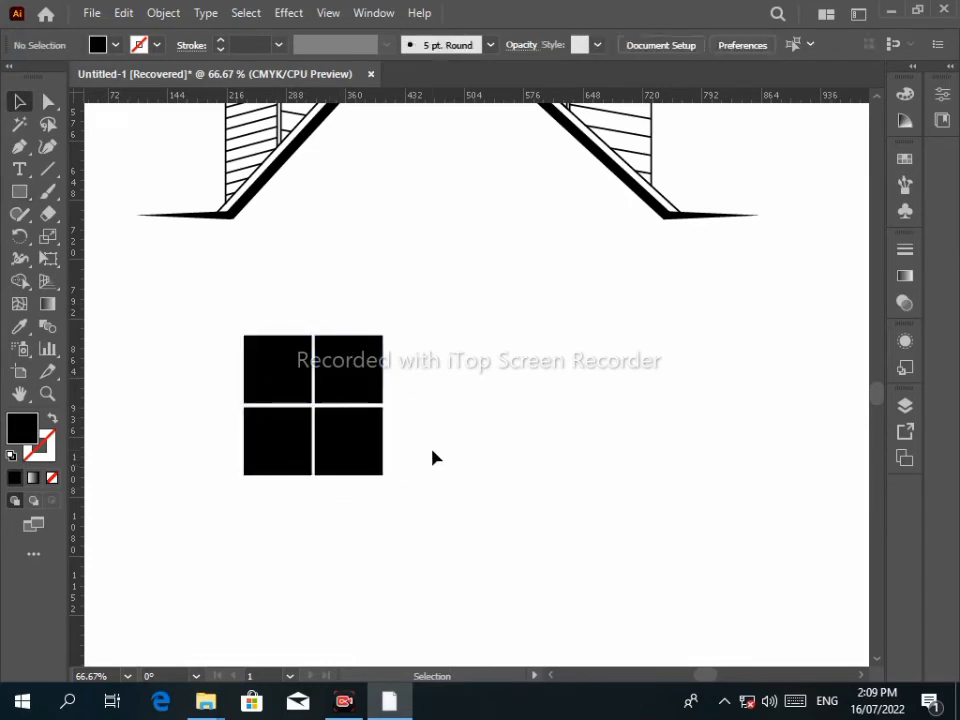
Round the outer top corners of the two upper squares to give the window an arched top
left_click(44, 100)
left_click(250, 347)
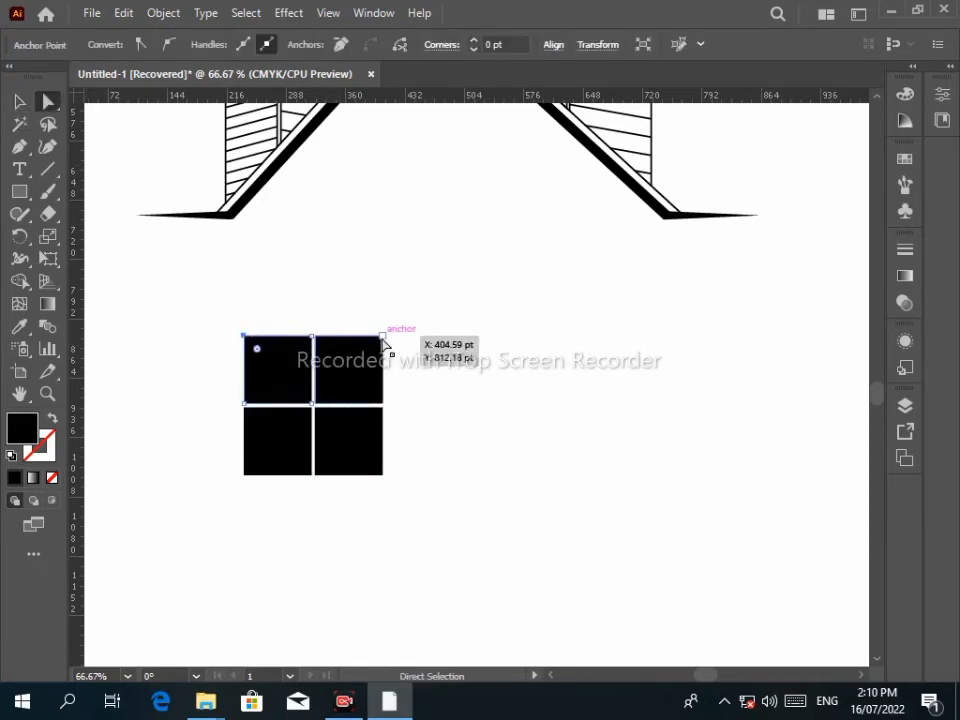
left_click(350, 352, "shift")
left_click_drag(250, 356, 297, 391)
Select all four window panes and scale them down proportionally to about half size
key("v")
left_click_drag(208, 315, 407, 516)
left_click_drag(381, 478, 357, 442)
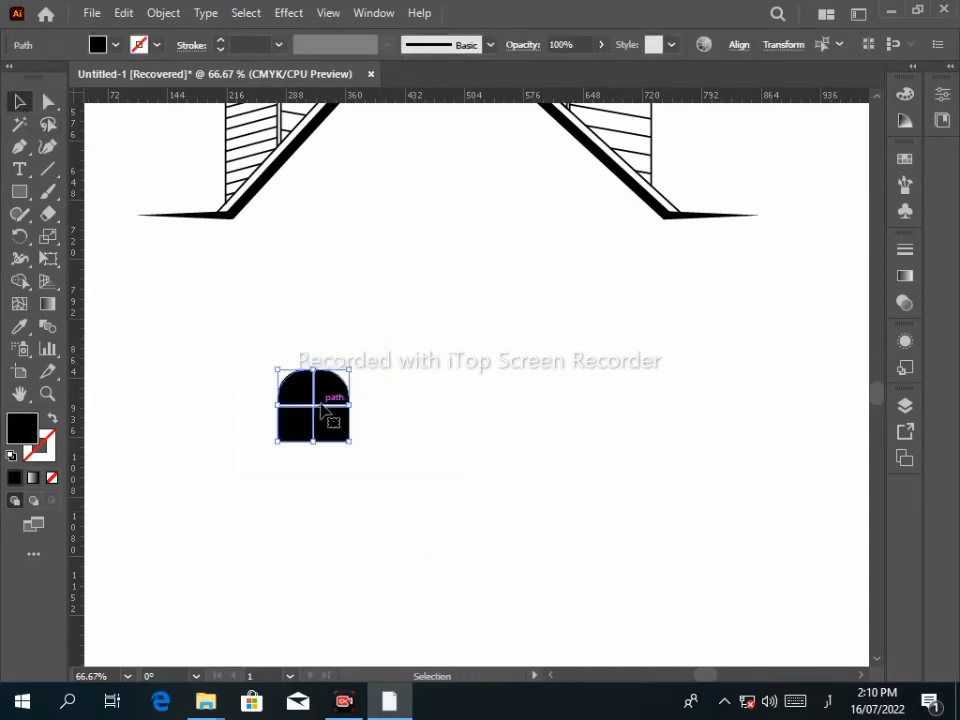
Move the window under the roof peak, nudge it right and up until it is centered inside the gable, and deselect it
left_click_drag(319, 402, 437, 166)
scroll(400, 300, "up", 3)
key("Right")
key("Right")
key("Right")
key("Right")
key("Right")
key("Right")
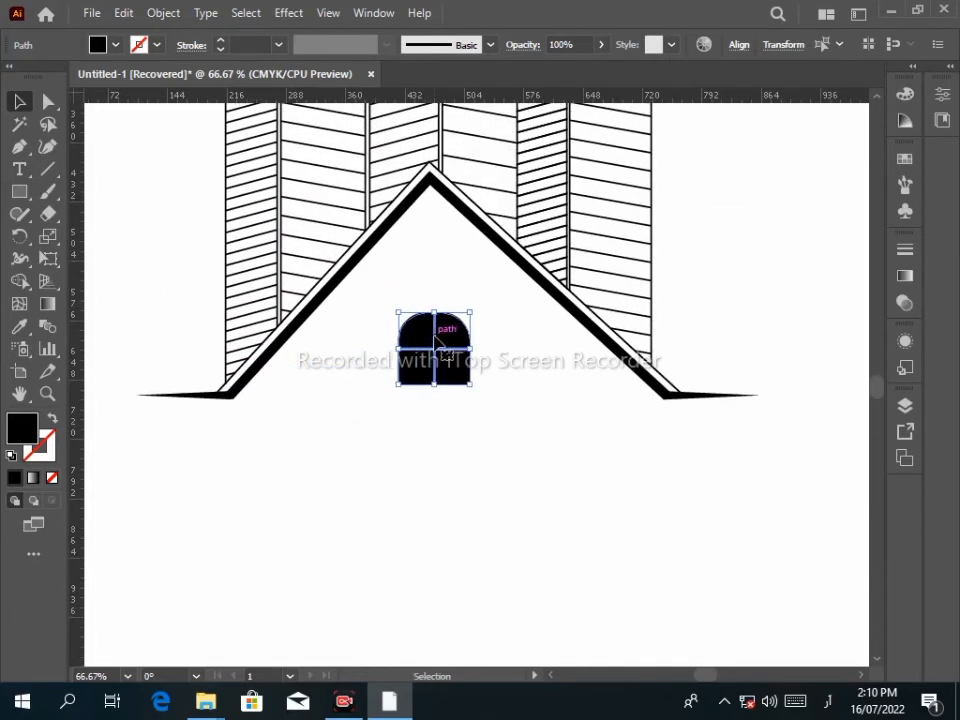
key("Up")
key("Up")
key("Up")
key("Up")
key("Up")
key("Up")
key("Up")
key("Up")
key("Up")
key("Up")
key("Up")
key("Up")
left_click(435, 448)
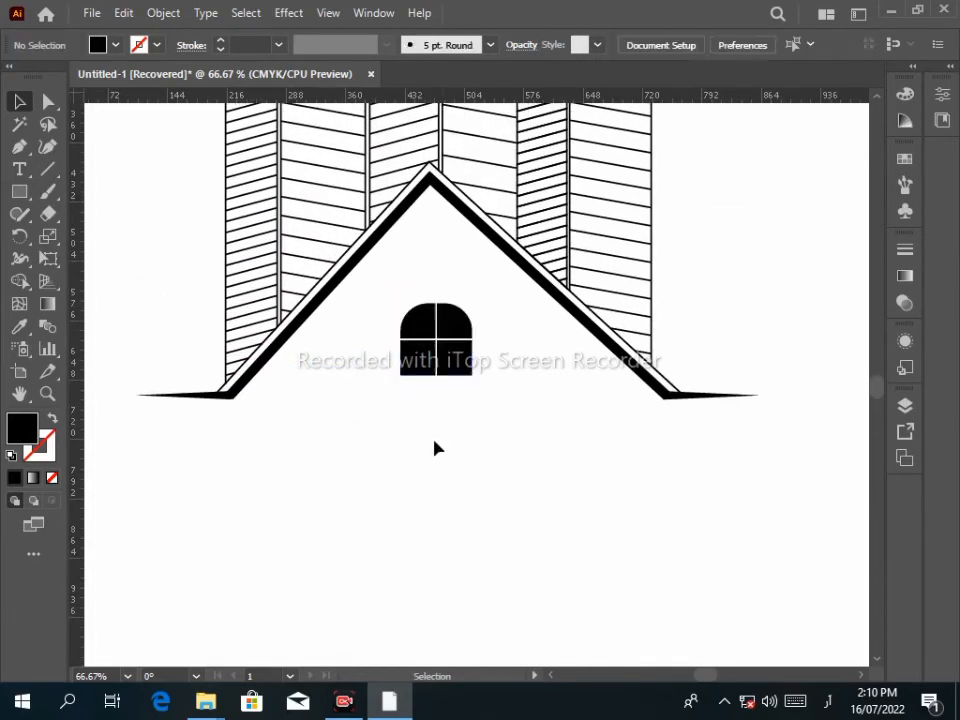
Add the text "MALIK APARTMENTS" in Baskerville Old Face and place it directly beneath the roof, between its tapered ends
left_click(19, 169)
left_click(267, 522)
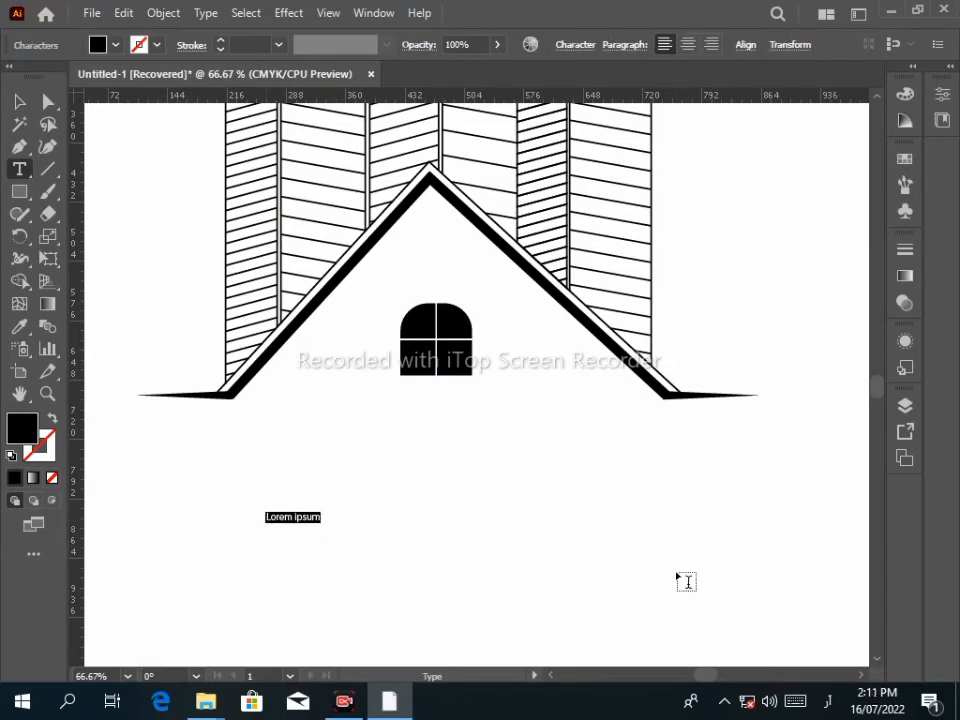
type("MALIK APARTMENTS")
key("Escape")
left_click_drag(544, 445, 482, 437)
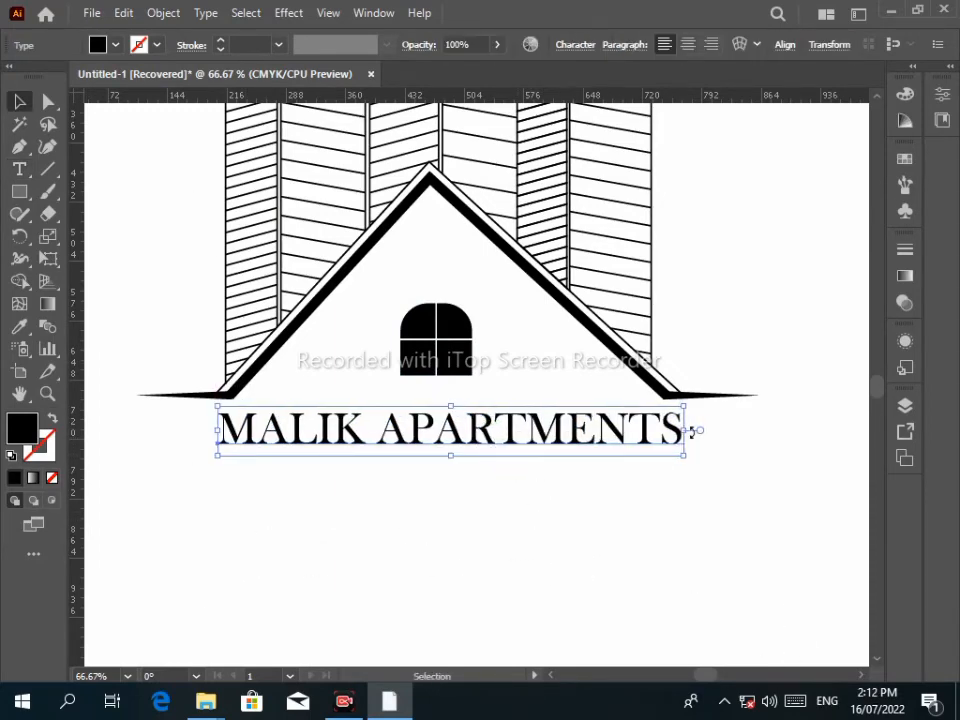
Reduce the font size of the "MALIK APARTMENTS" text by a few points so it fits between the roof's lower corners
left_click(574, 45)
left_click(437, 131)
key("Down")
key("Down")
key("Down")
key("Down")
key("Down")
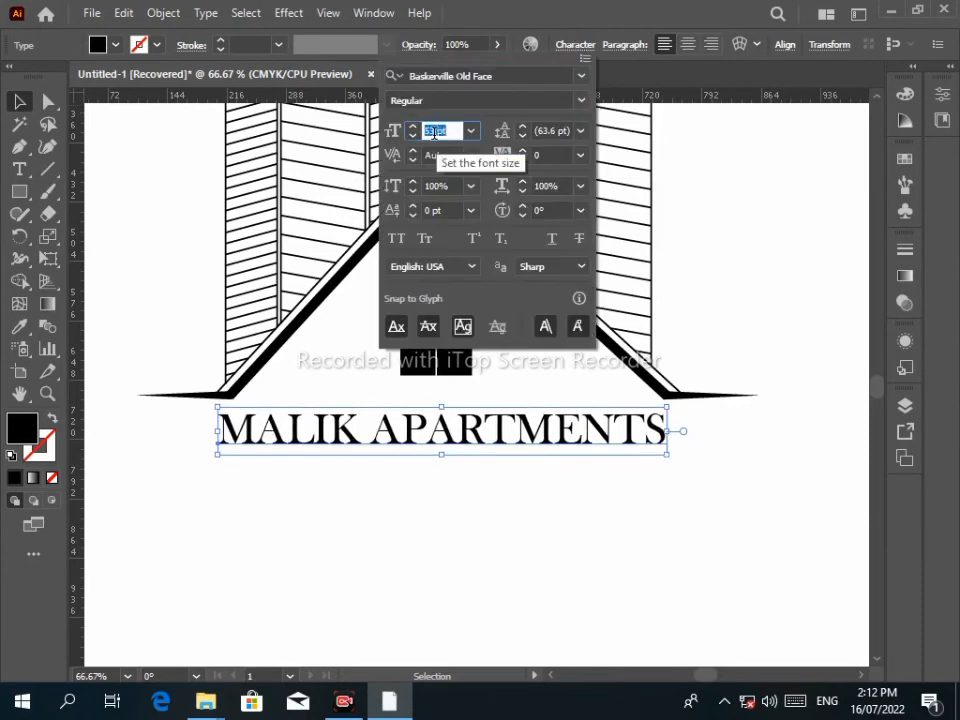
key("Escape")
Nudge the "MALIK APARTMENTS" text right until it sits centered under the roof, and deselect it
key("Right")
key("Right")
key("Right")
key("Right")
key("Right")
key("Right")
key("Right")
key("Right")
key("Right")
key("Right")
key("Right")
key("Right")
key("Right")
key("Right")
key("Right")
key("Right")
key("Right")
key("Right")
key("Right")
key("Right")
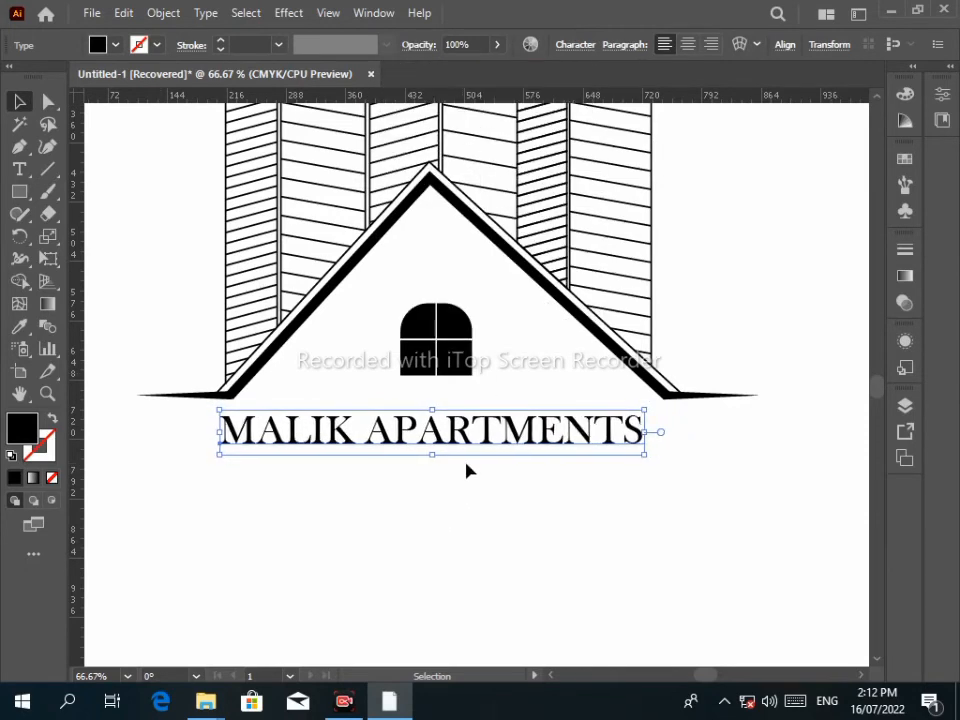
left_click(467, 546)
Select the four window panes and group them
left_click_drag(437, 373, 491, 387)
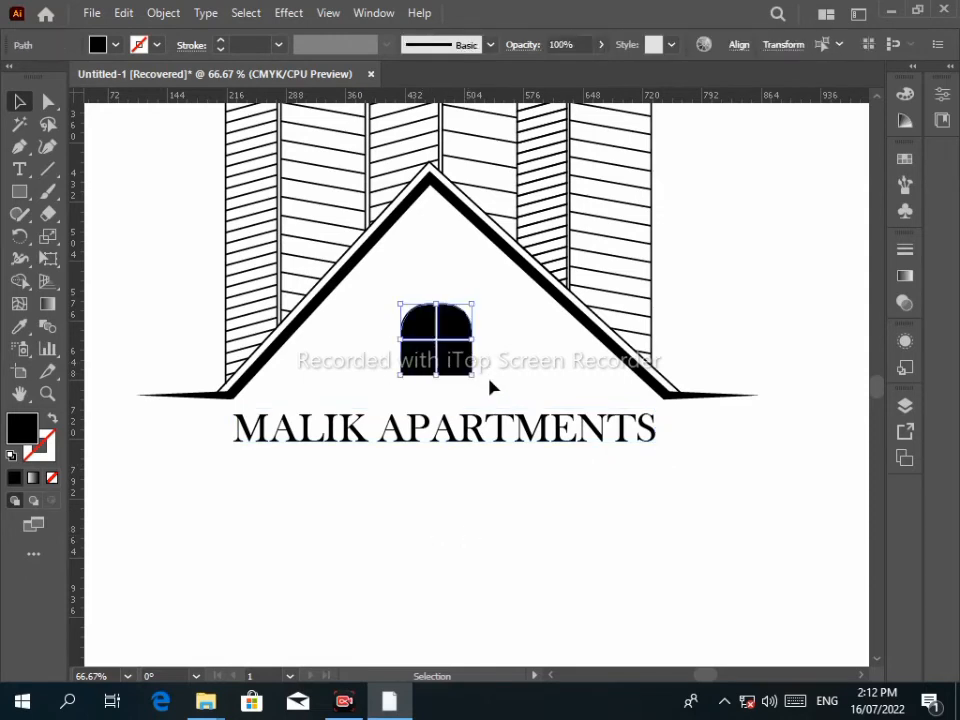
key("a")
key("v")
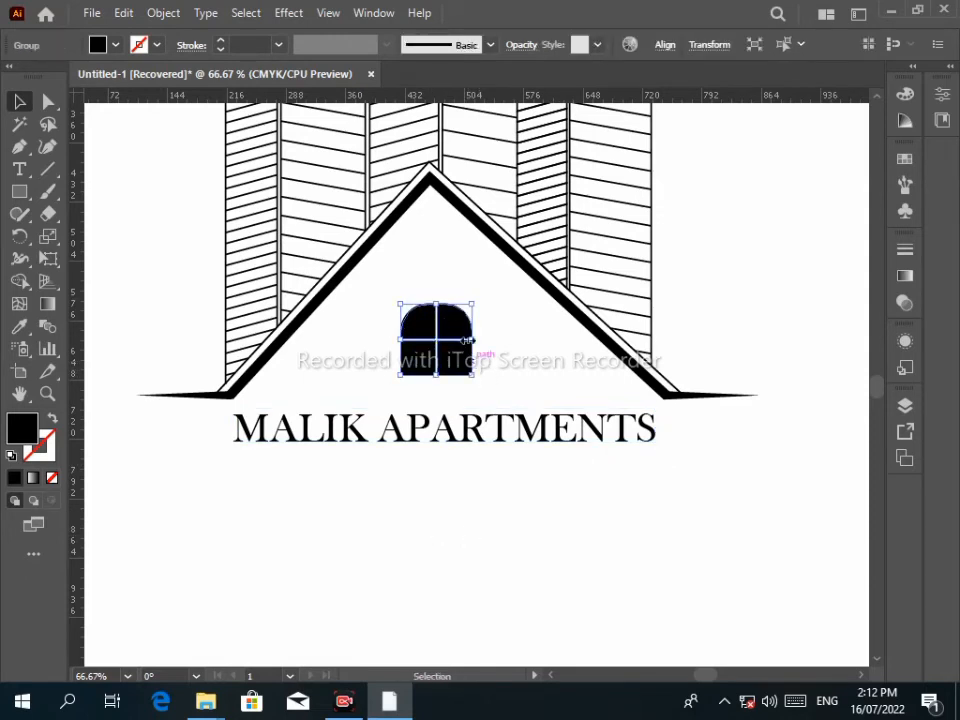
Align the window group and the "MALIK APARTMENTS" text on their horizontal centers, and deselect them
left_click(482, 430)
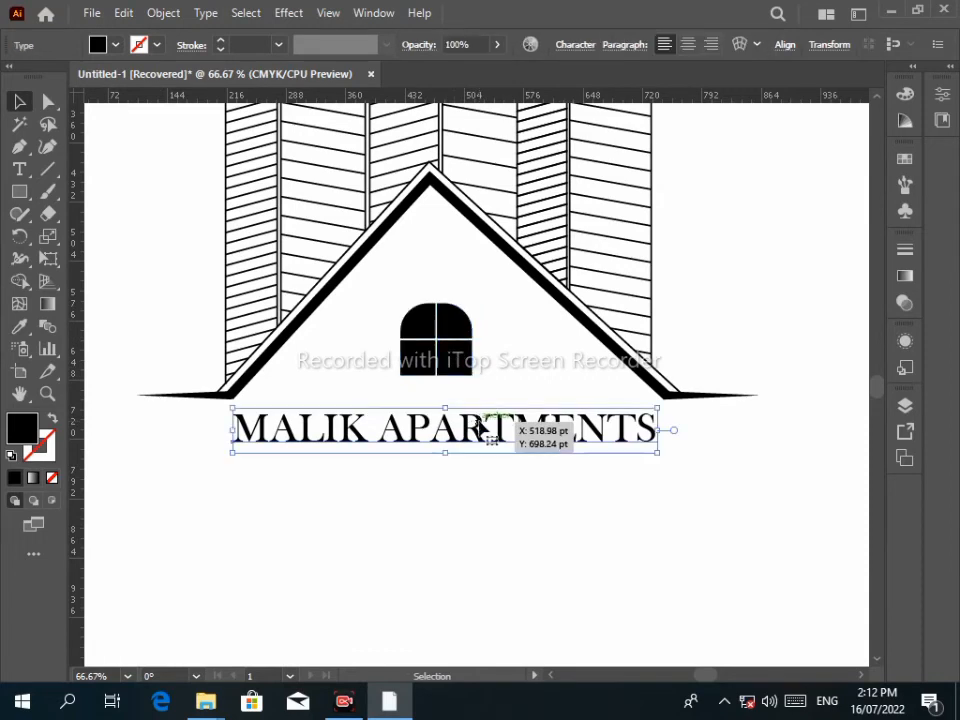
left_click(440, 328, "shift")
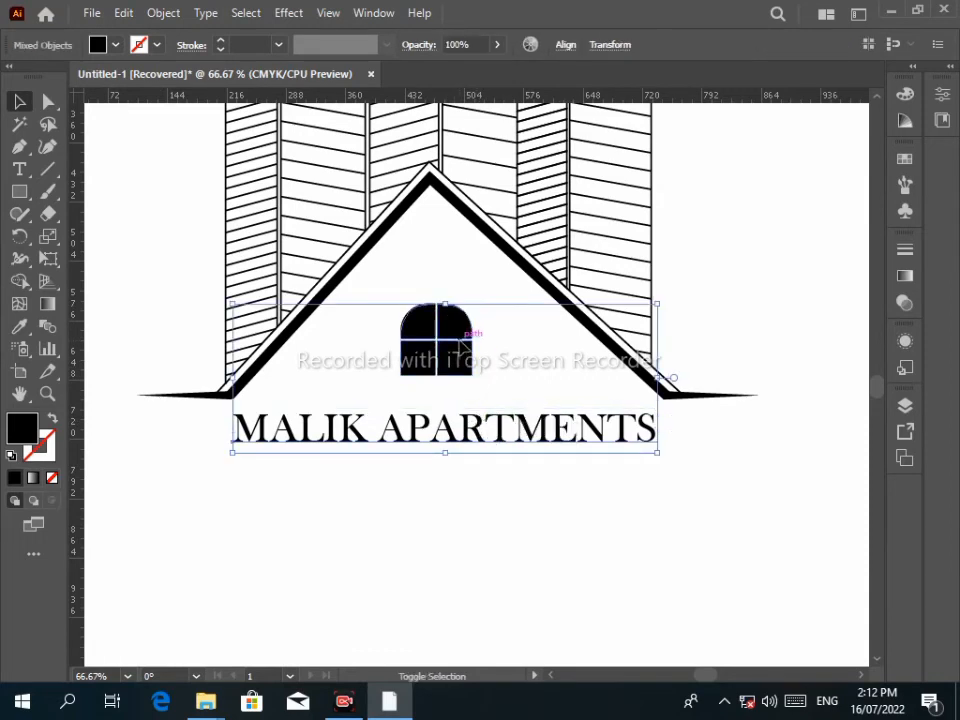
left_click(566, 45)
left_click(398, 102)
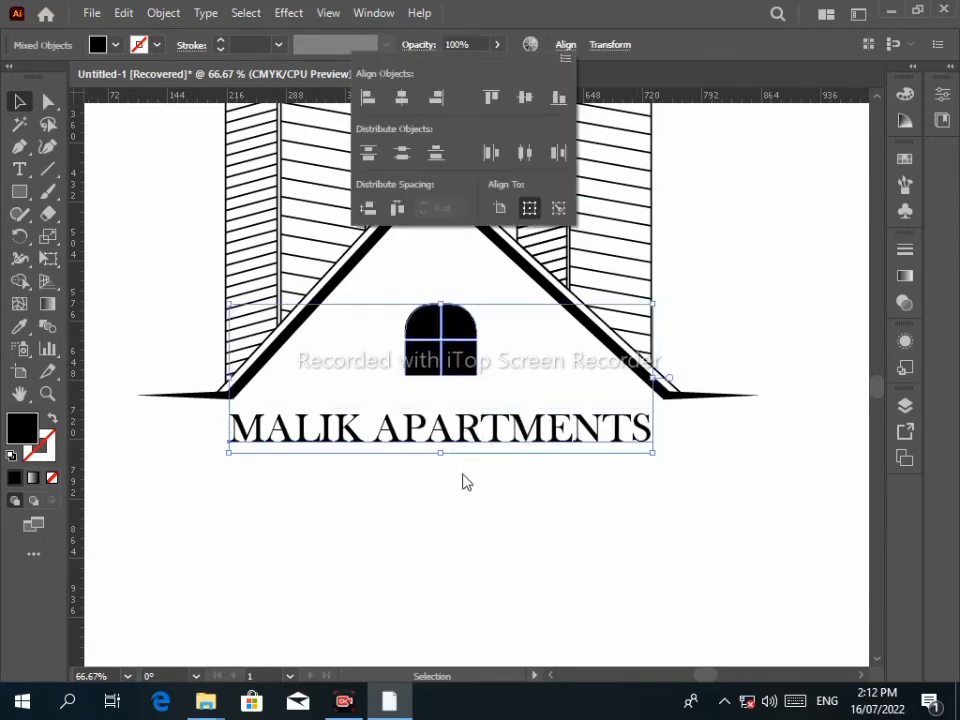
left_click(496, 510)
left_click(459, 367)
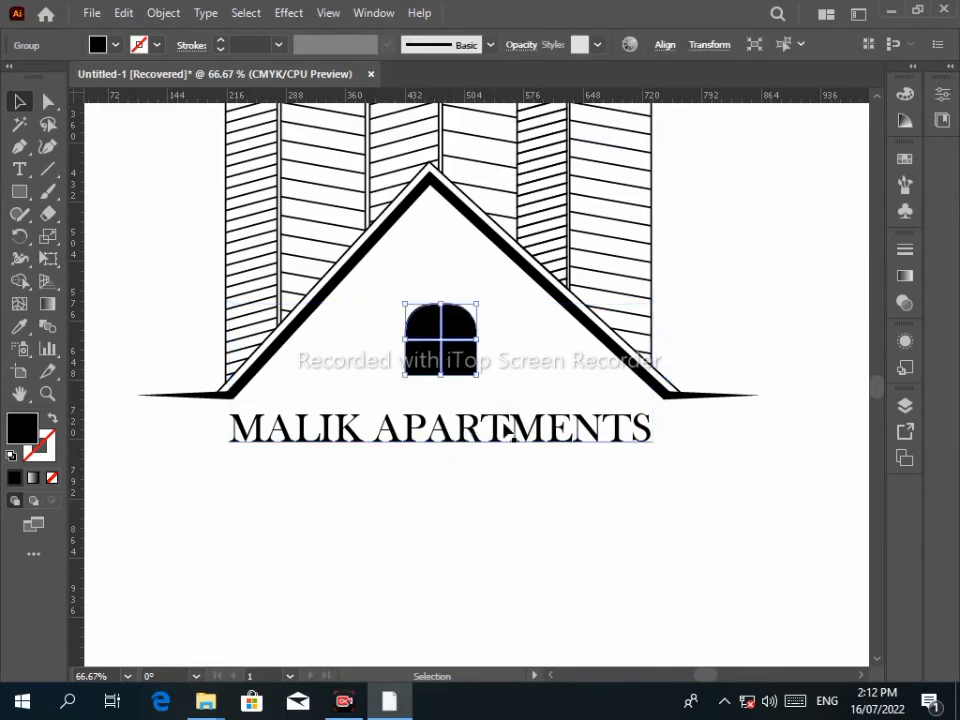
left_click(485, 490)
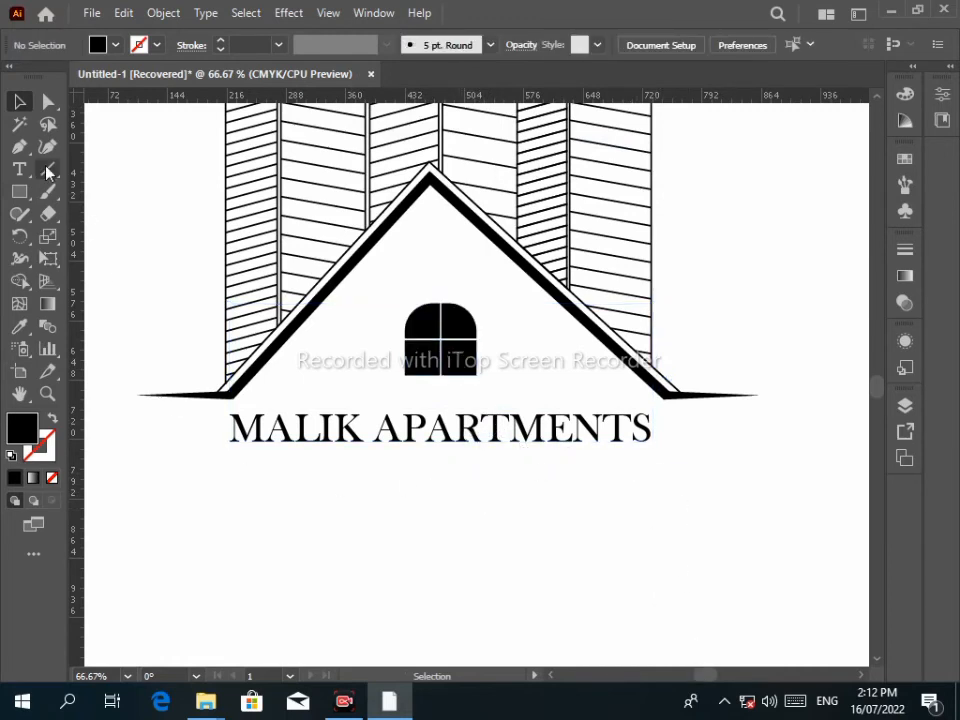
Draw a long horizontal line below the text with an 8 pt black stroke and the lens-shaped width profile tapering at both ends
key("backslash")
mouse_move(148, 578)
left_mouse_down()
mouse_move(336, 561)
mouse_move(641, 576)
mouse_move(685, 566)
left_mouse_up()
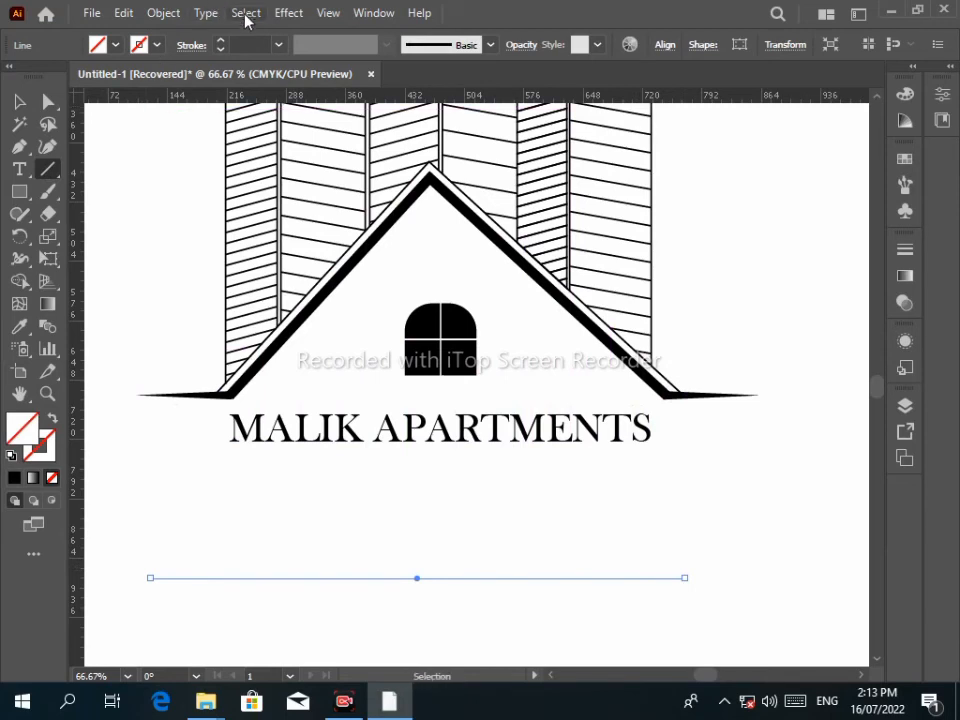
left_click(220, 41)
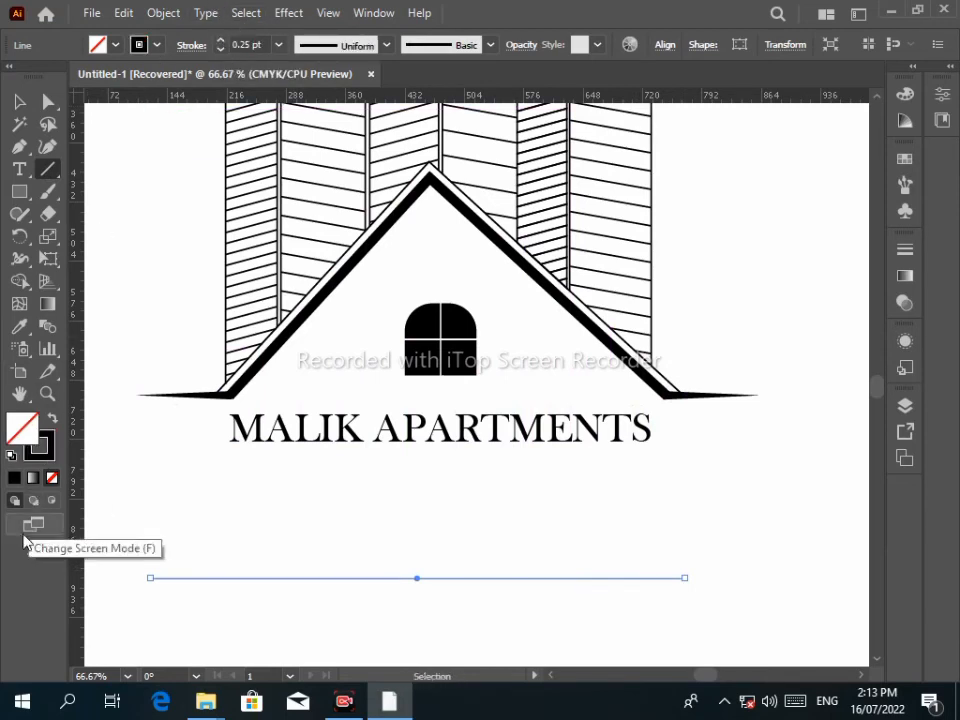
left_click(222, 41)
left_click(222, 41)
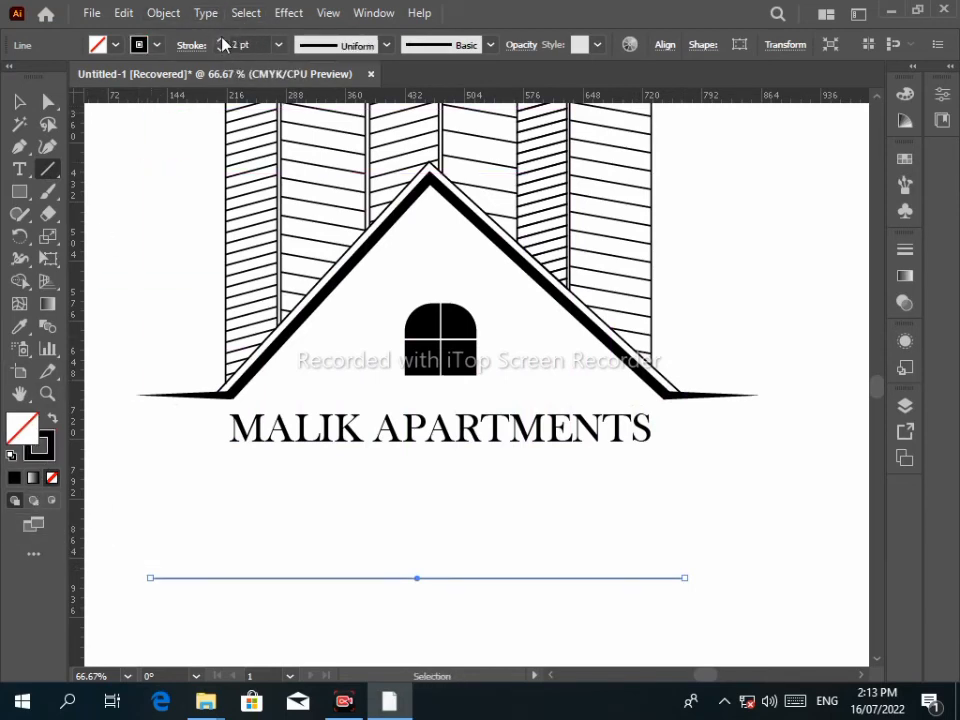
left_click(222, 41)
left_click(222, 41)
left_click(222, 41)
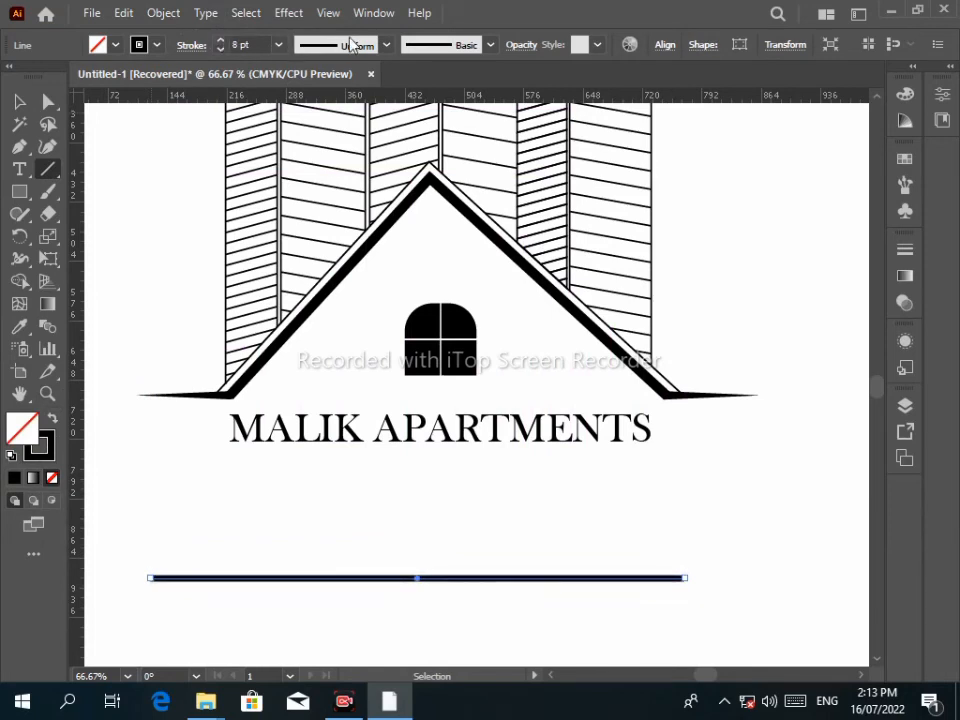
left_click(386, 45)
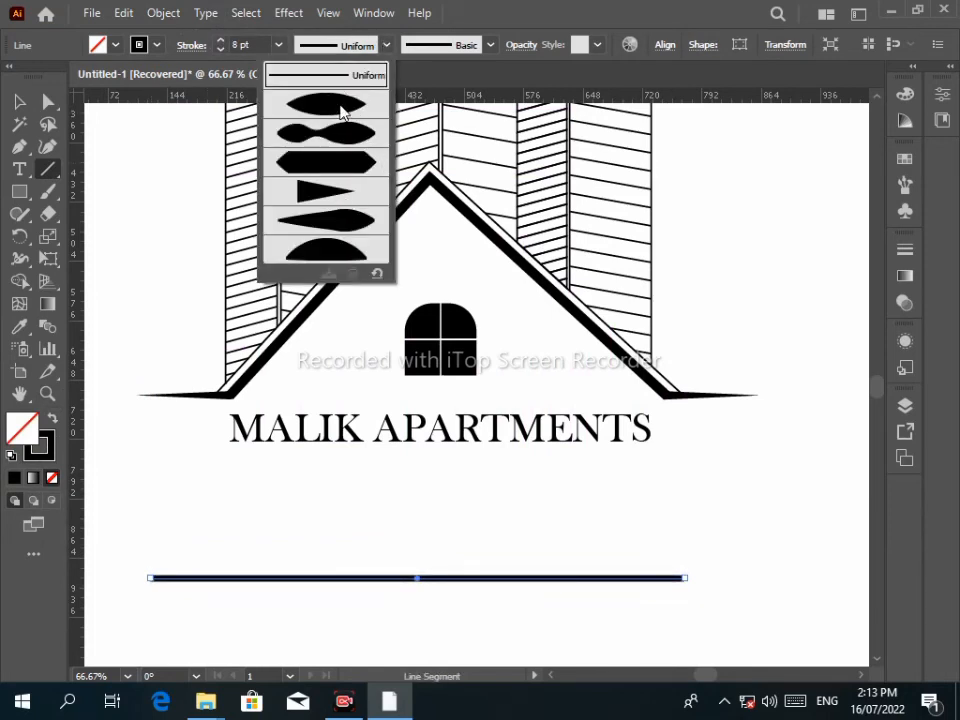
left_click(340, 112)
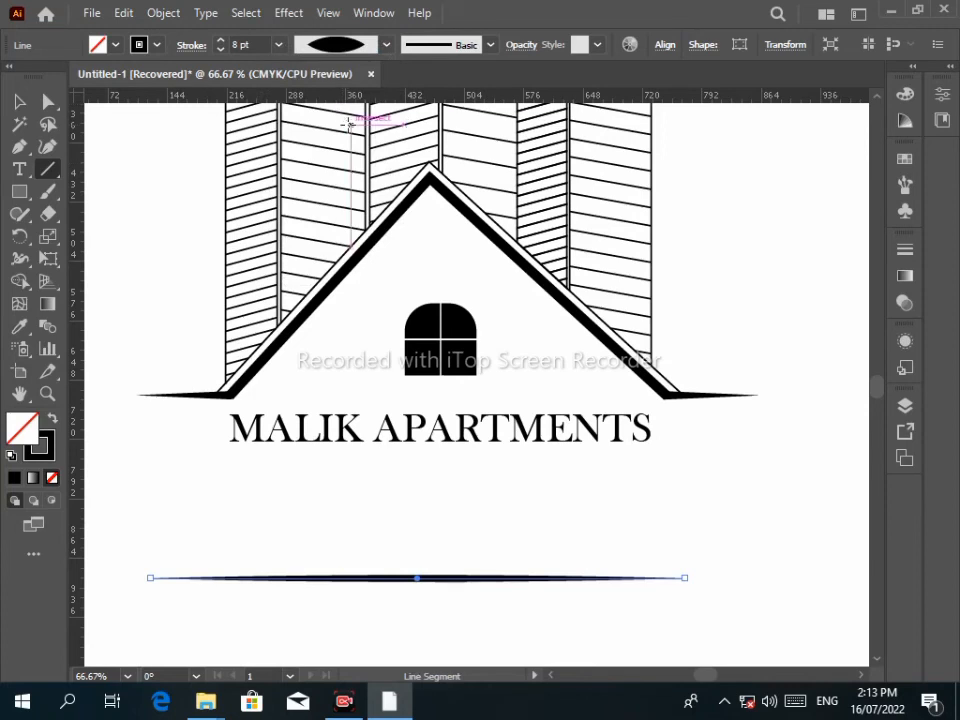
Try a 12 pt stroke on the tapered line and return it to 8 pt
left_click(222, 41)
left_click(222, 41)
left_click(222, 41)
left_click(222, 41)
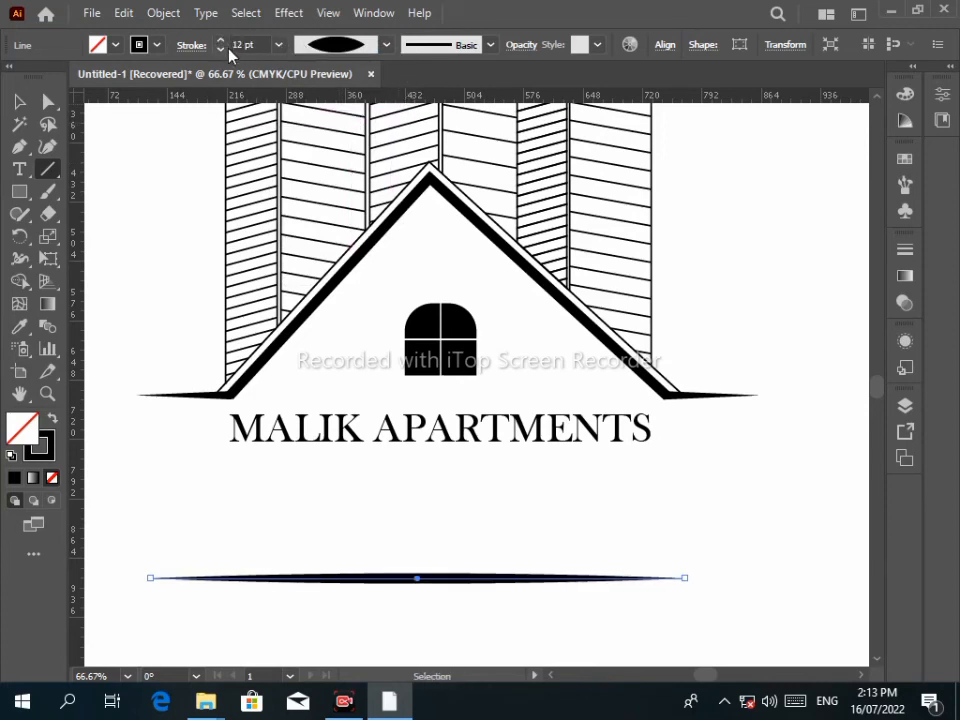
left_click(222, 49)
left_click(222, 49)
left_click(222, 49)
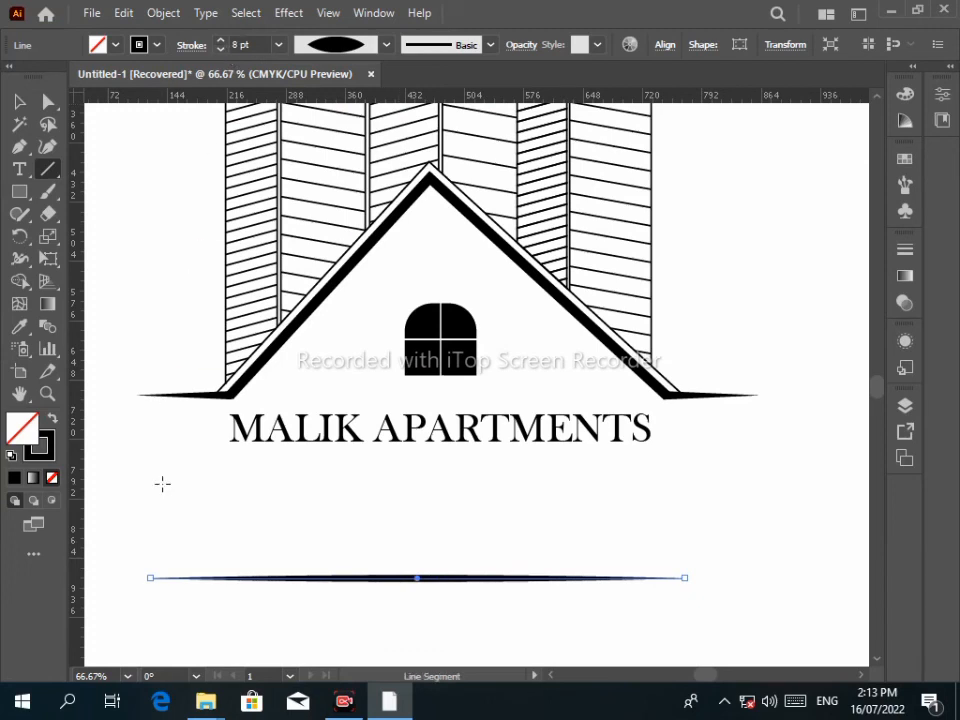
Nudge the tapered line up and sideways until it sits centered just below the "MALIK APARTMENTS" text
left_click(16, 105)
key("Right")
key("Right")
key("Right")
key("Right")
key("Right")
key("Right")
key("Right")
key("Right")
key("Right")
key("Right")
key("Right")
key("Right")
key("Right")
key("Right")
key("Right")
key("Right")
key("Right")
key("Right")
key("Right")
key("Right")
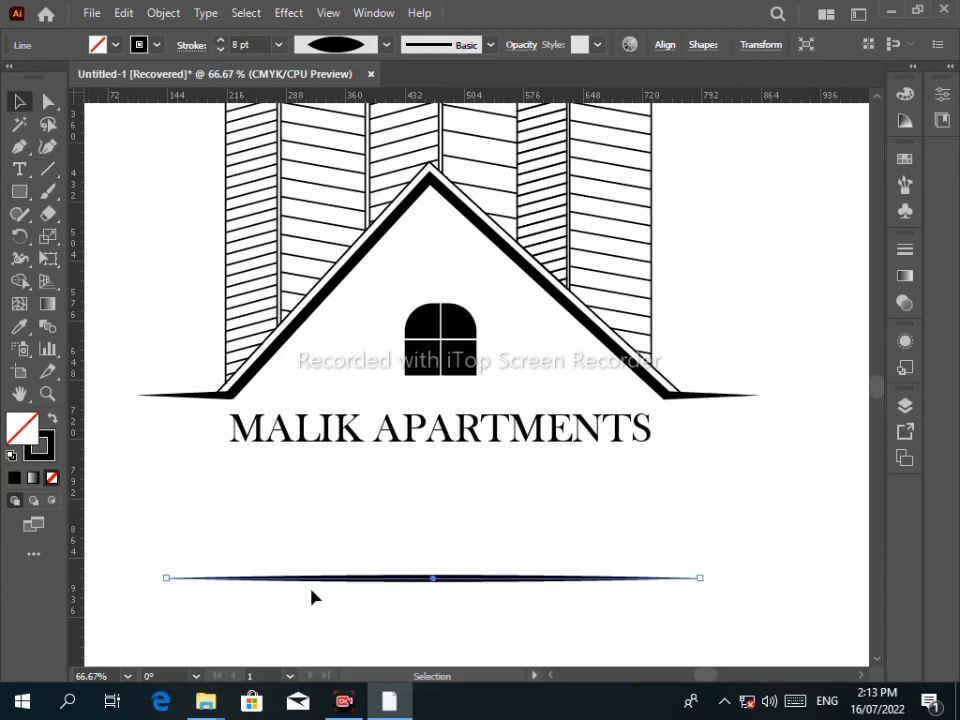
key("Up")
key("Up")
key("Up")
key("Up")
key("Up")
key("Up")
key("Up")
key("Up")
key("Up")
key("Up")
key("Up")
key("Up")
key("Up")
key("Up")
key("Up")
key("Up")
key("Up")
key("Up")
key("Up")
key("Up")
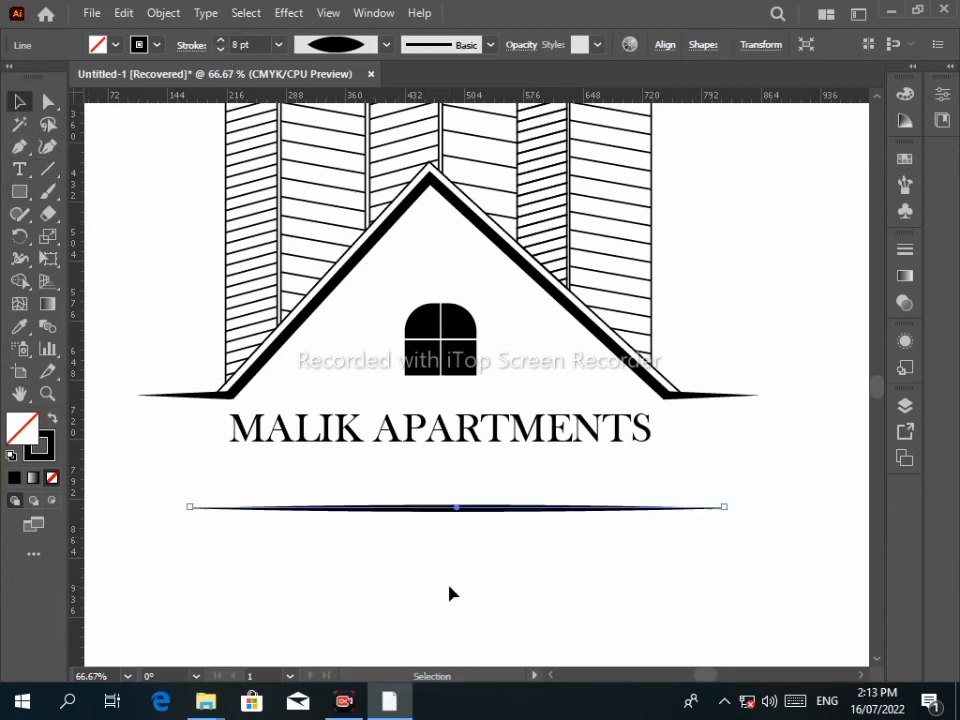
key("Up")
key("Up")
key("Up")
key("Up")
key("Up")
key("Up")
key("Up")
key("Up")
key("Up")
key("Left")
key("Left")
key("Left")
key("Left")
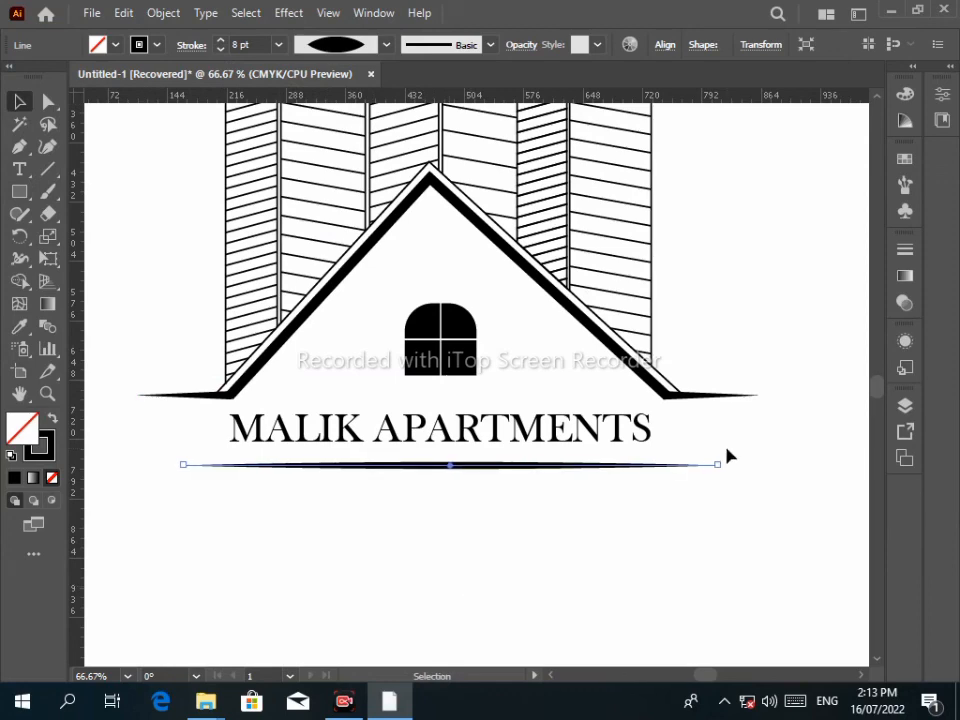
Shorten the tapered line to about the text's width, set its stroke to 6 pt, and deselect it
left_click(220, 49)
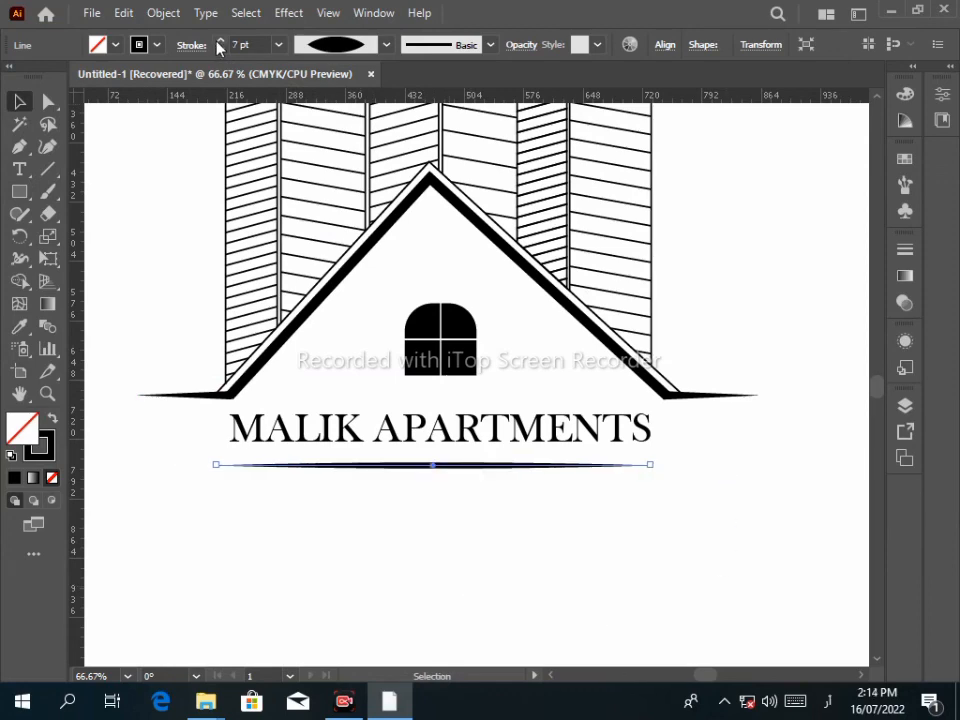
left_click(220, 49)
left_click(470, 551)
Select all three buildings and set their stroke weight to 4 pt
scroll(462, 495, "down", 3)
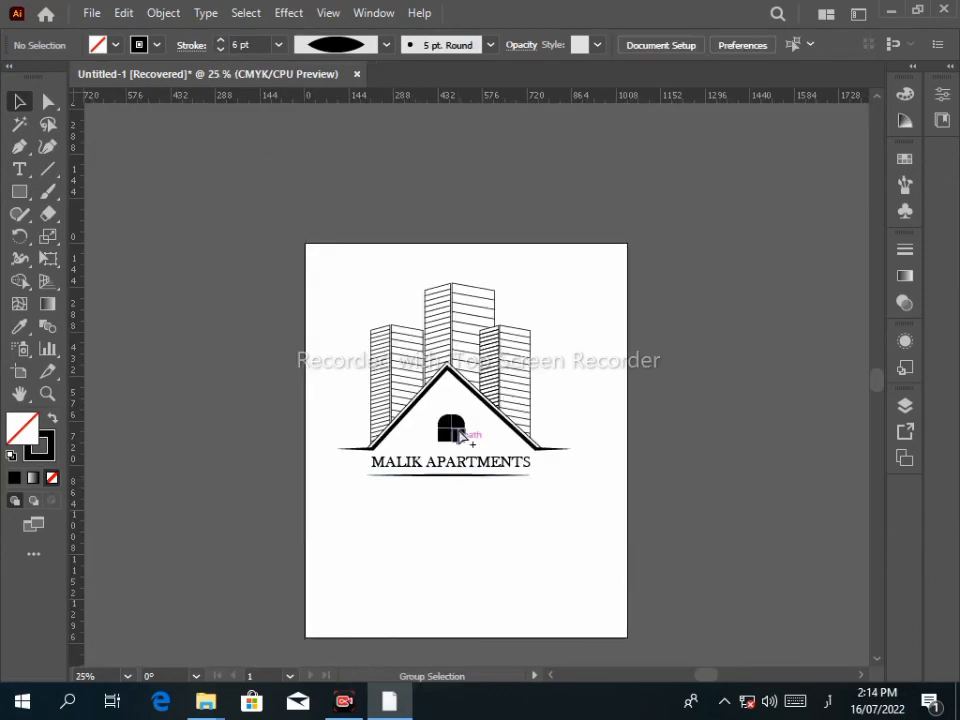
scroll(467, 435, "up", 2)
left_click_drag(536, 606, 518, 549)
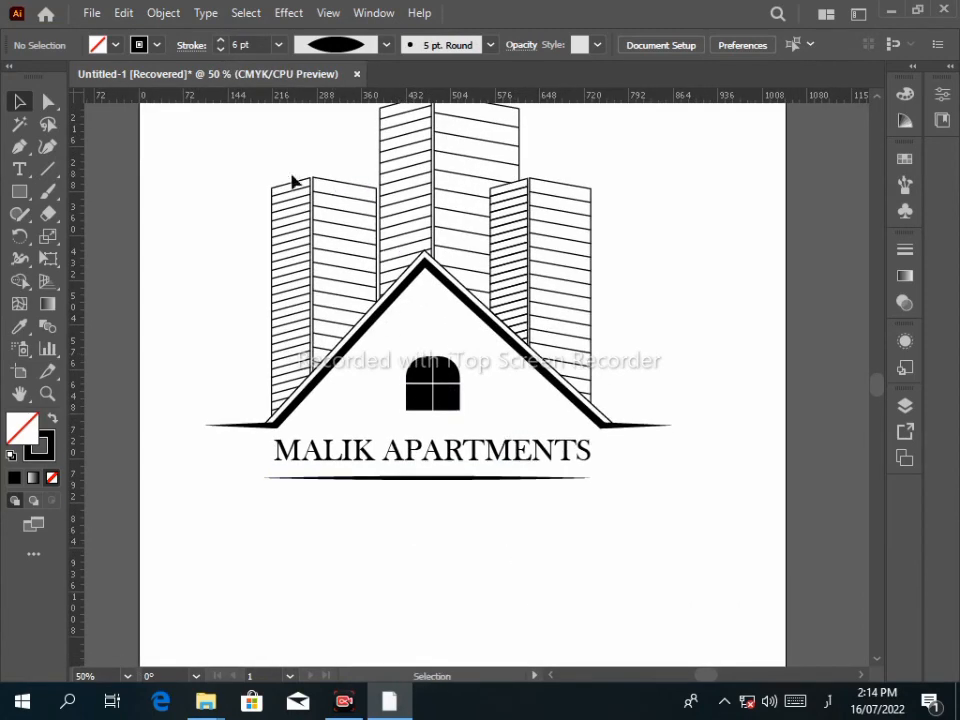
left_click_drag(296, 190, 525, 220)
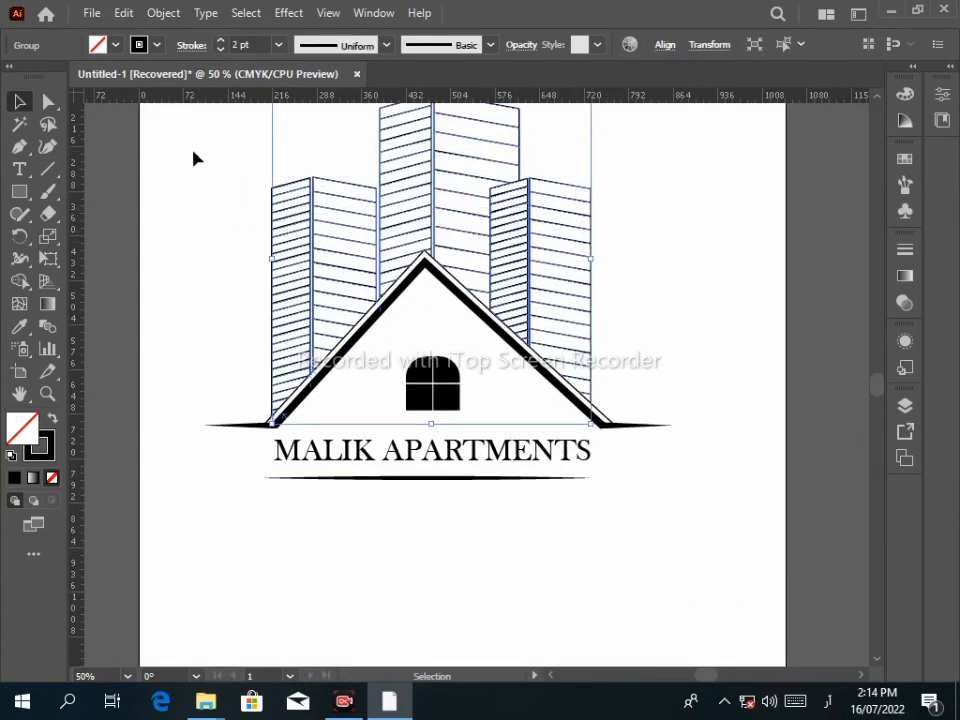
left_click(218, 42)
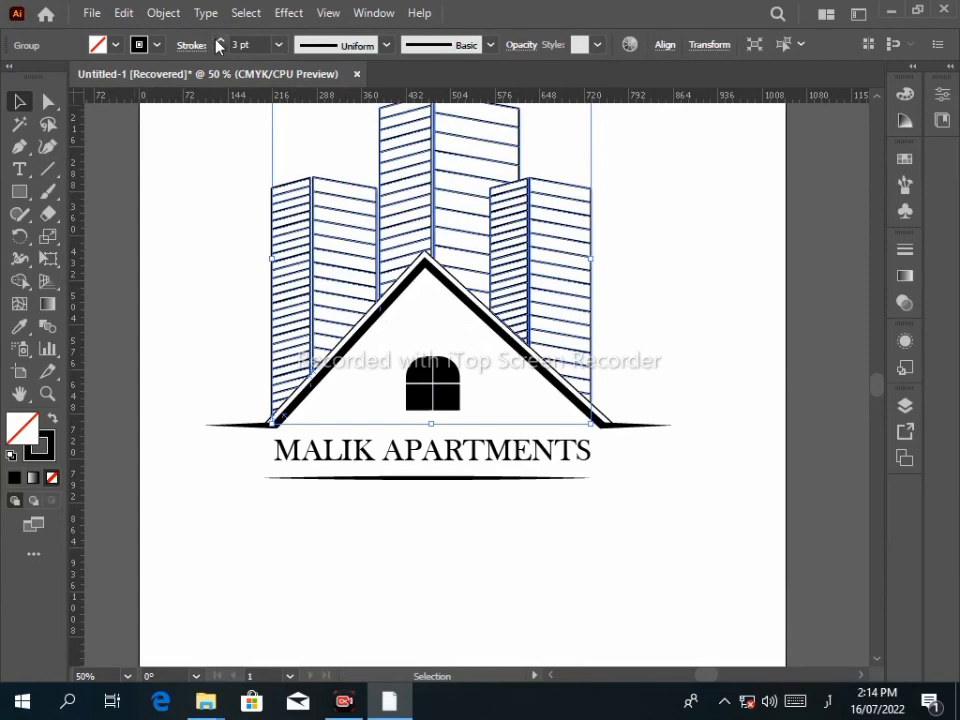
left_click(218, 42)
left_click(197, 170)
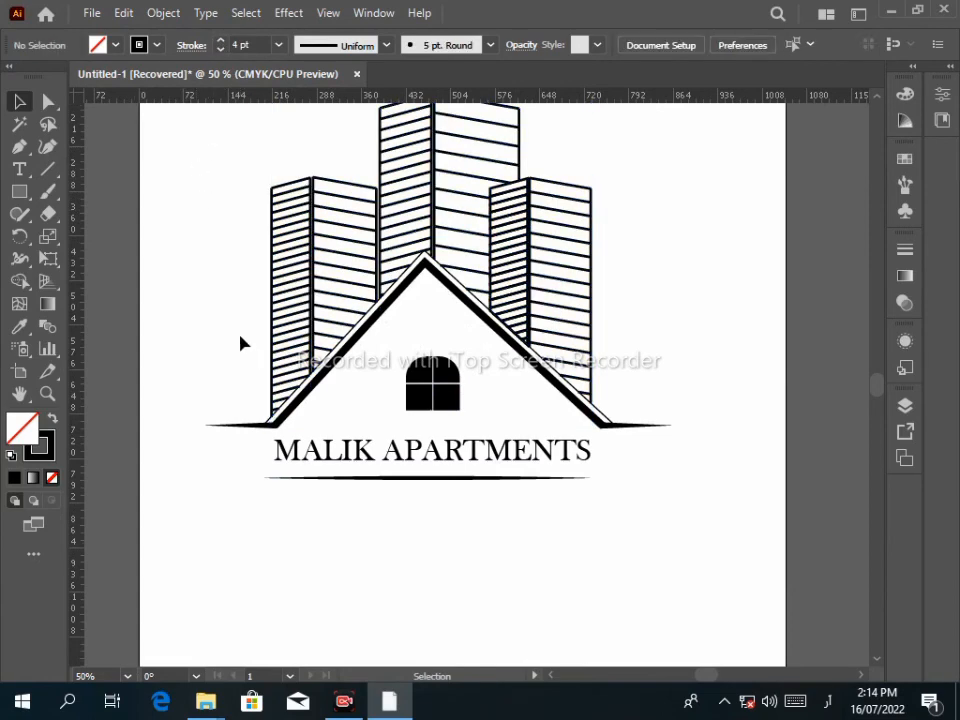
Reselect the three buildings, set their stroke weight to 3 pt, and deselect them
left_click_drag(221, 168, 476, 204)
left_click(219, 49)
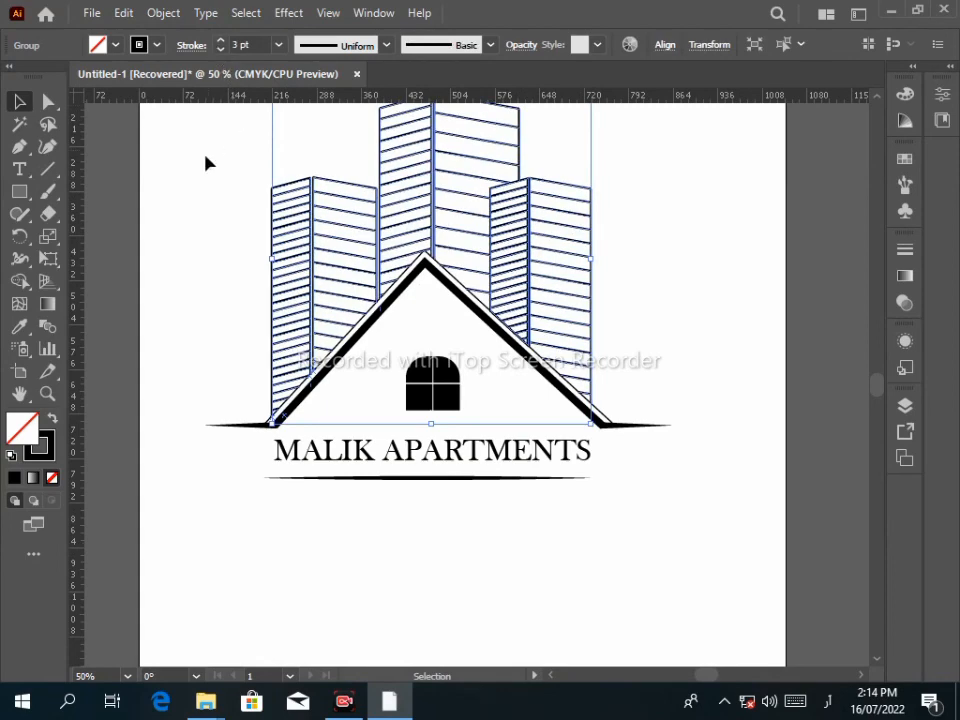
left_click(206, 161)
scroll(345, 258, "down", 2)
scroll(351, 250, "up", 2)
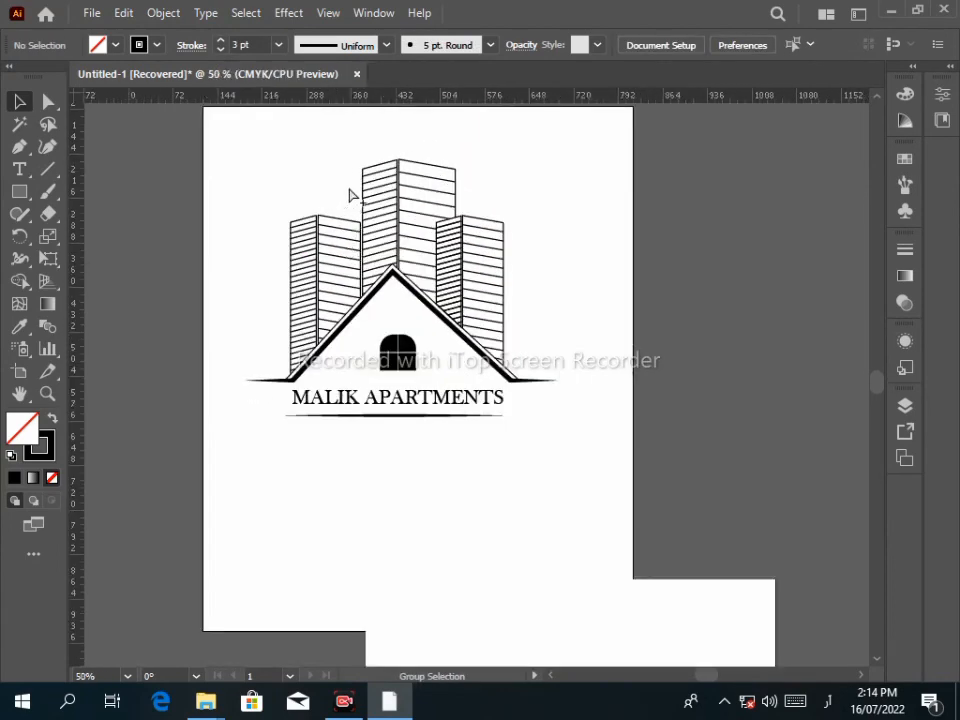